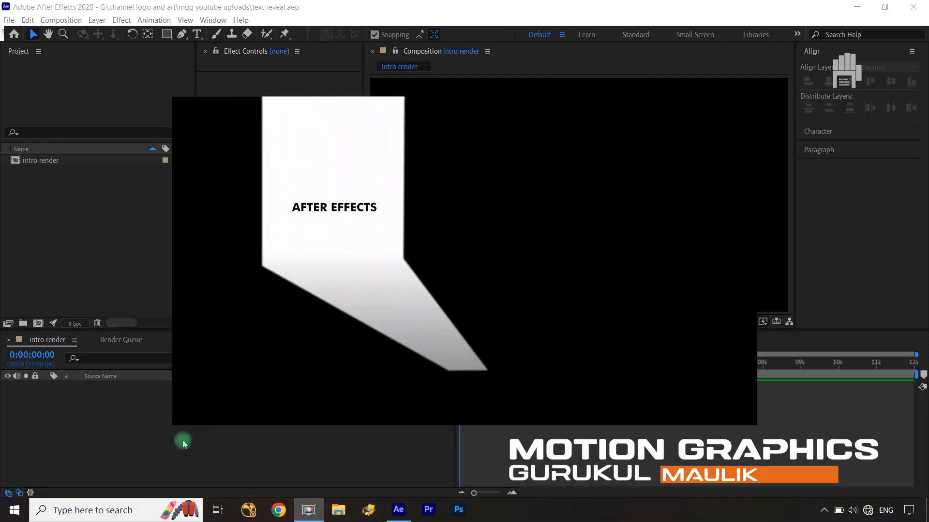
Create a white 1920 x 1080 px solid named BG in the intro render composition.
click(184, 444)
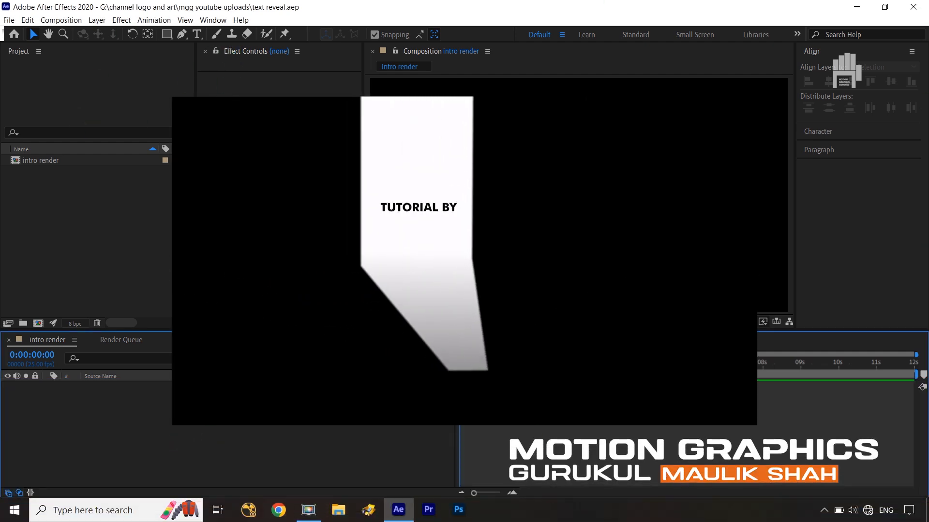
key(ctrl+y)
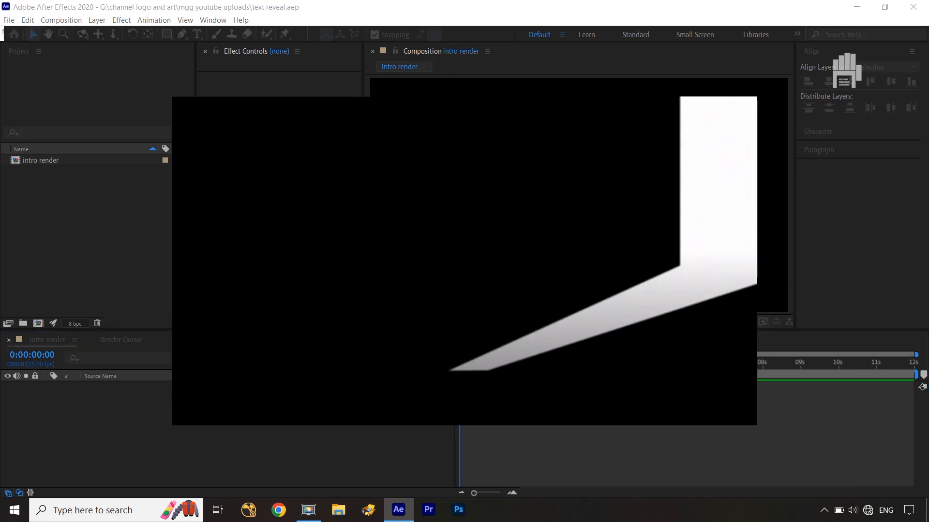
click(435, 315)
drag(162, 274, 20, 229)
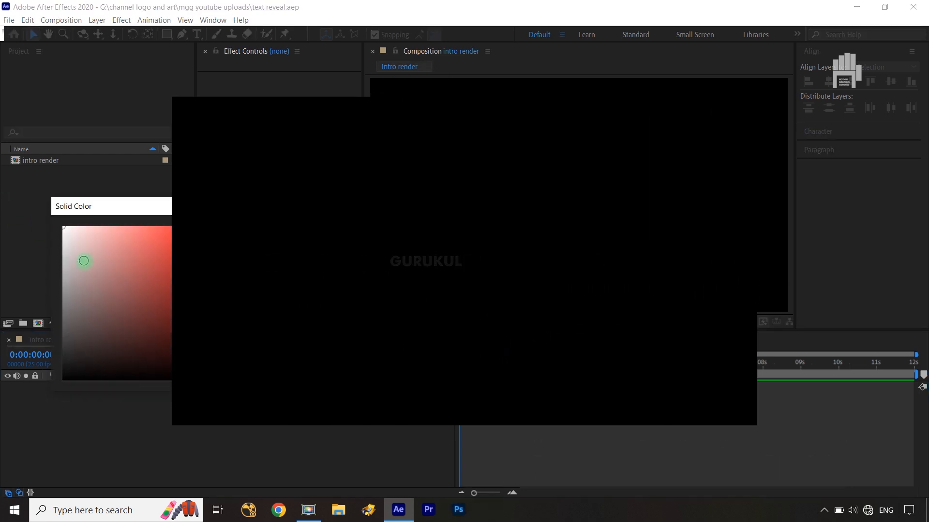
click(320, 231)
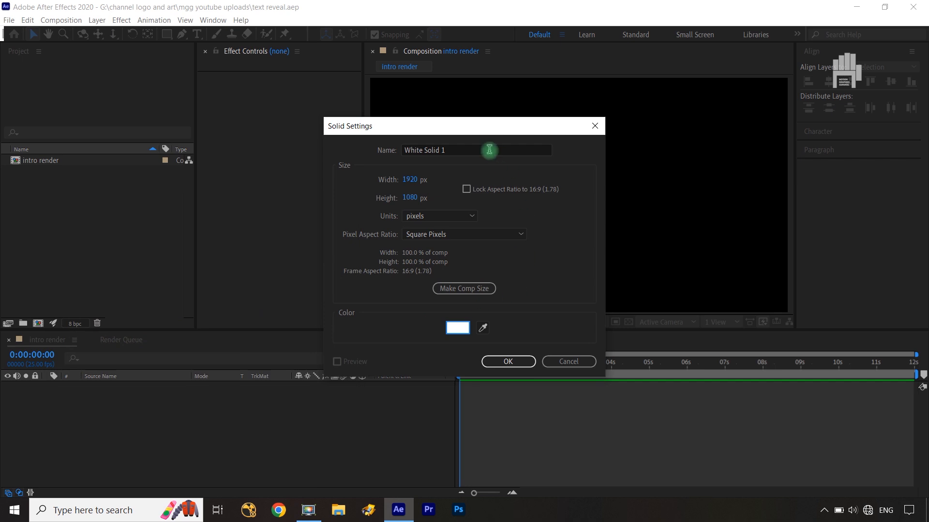
click(473, 151)
text(BG)
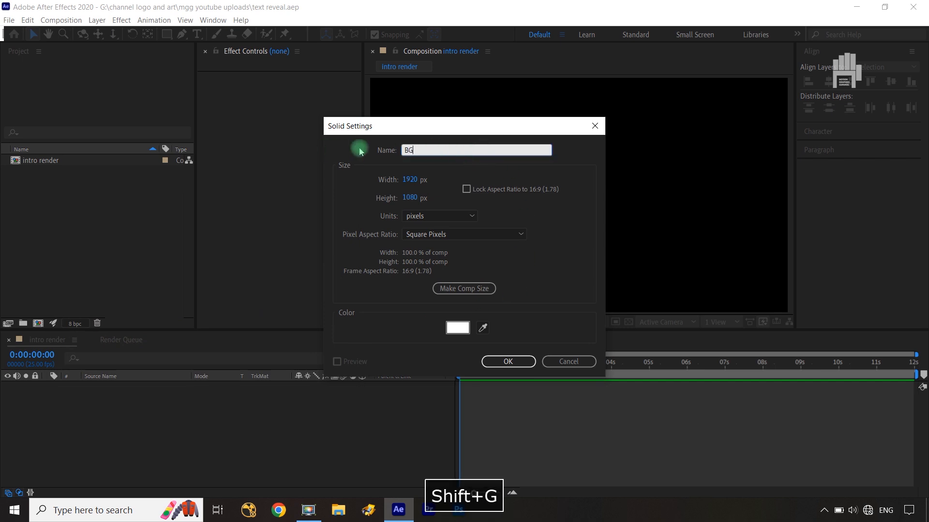
click(509, 362)
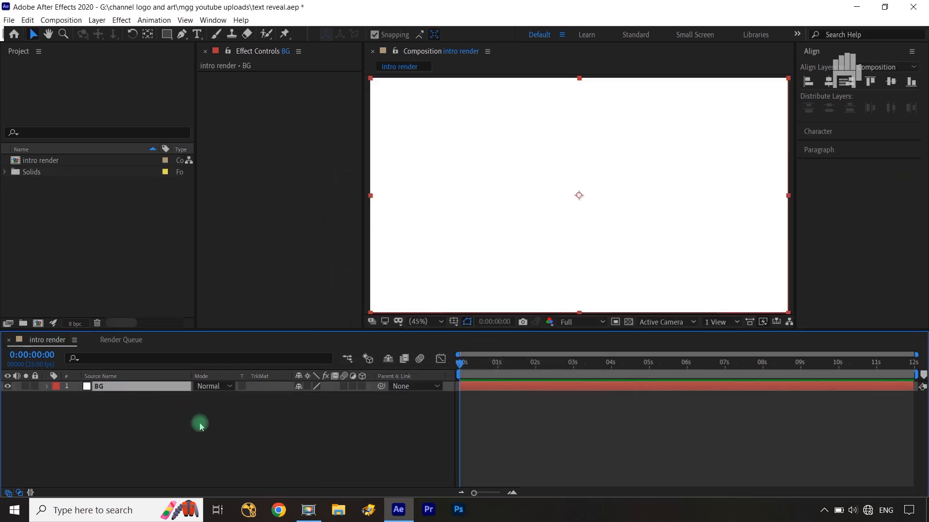
Add an adjustment layer above BG and rename it grad ramp.
click(205, 443)
key(ctrl+alt+y)
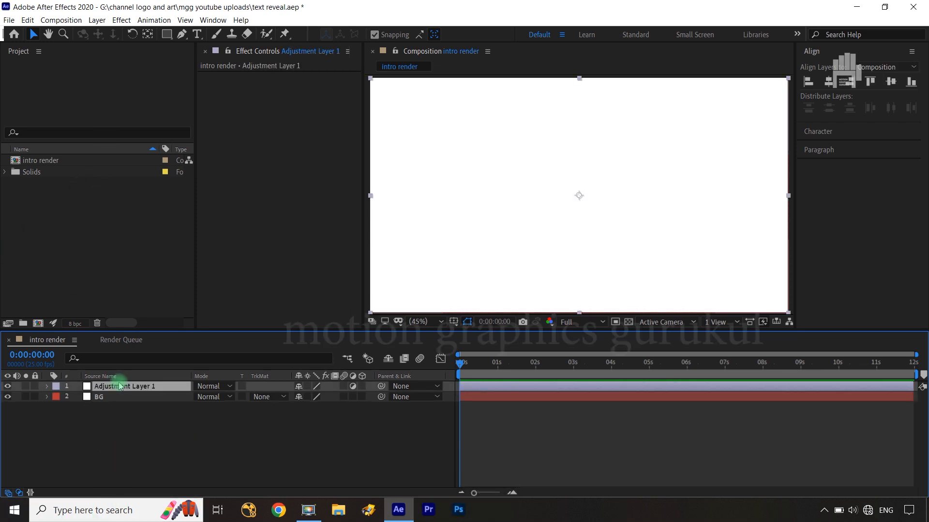
key(Return)
text(grad ramp)
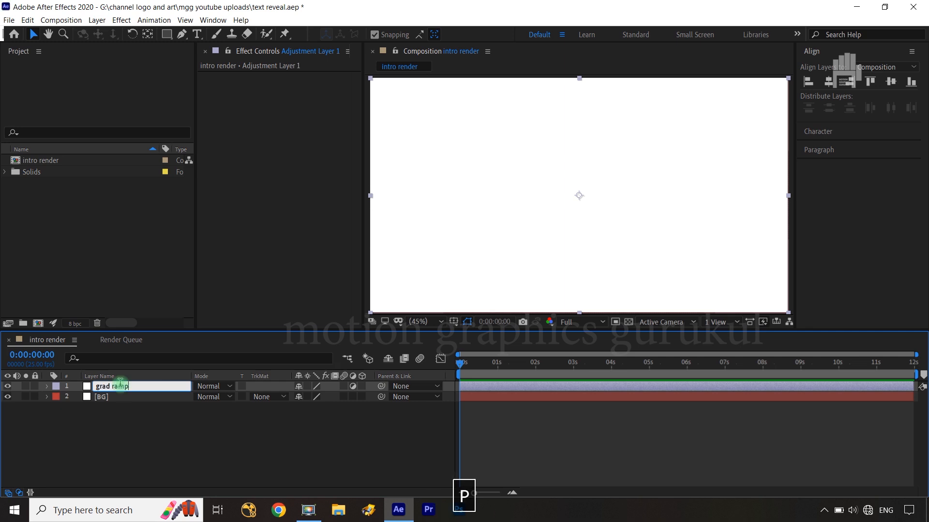
key(Return)
click(129, 429)
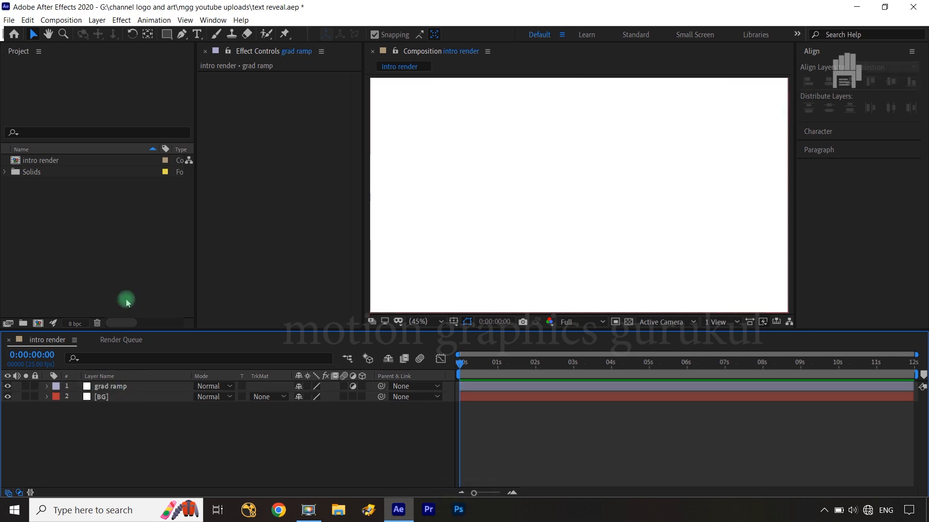
Apply the Gradient Ramp effect to the grad ramp layer and swap its start and end colors.
click(129, 387)
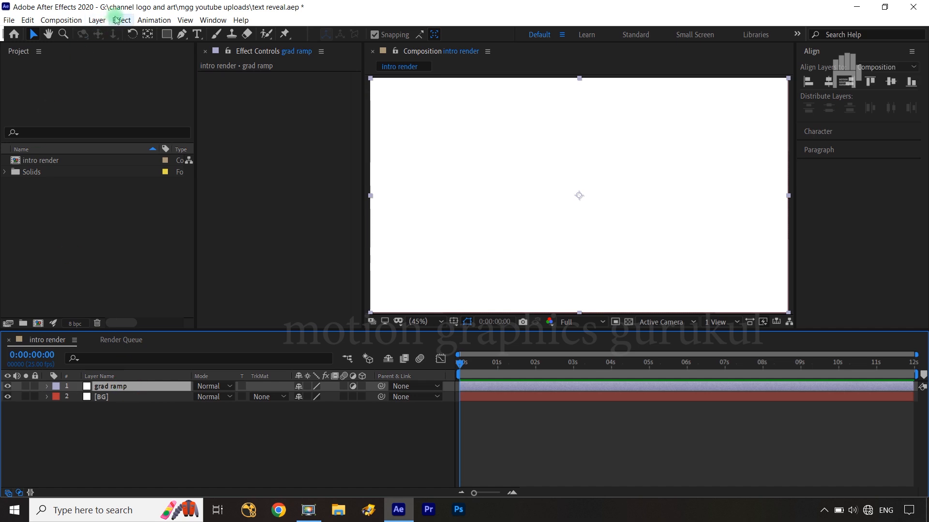
click(118, 20)
mouse_move(183, 176)
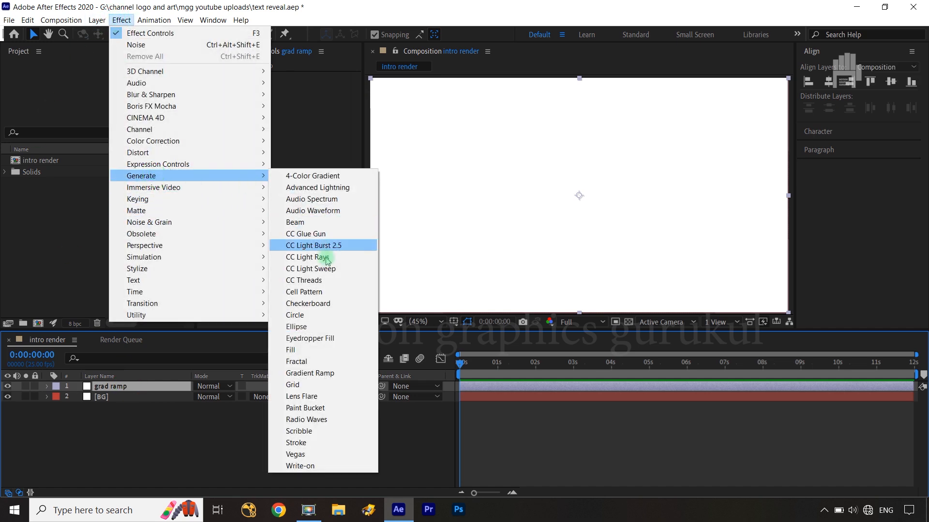
click(314, 374)
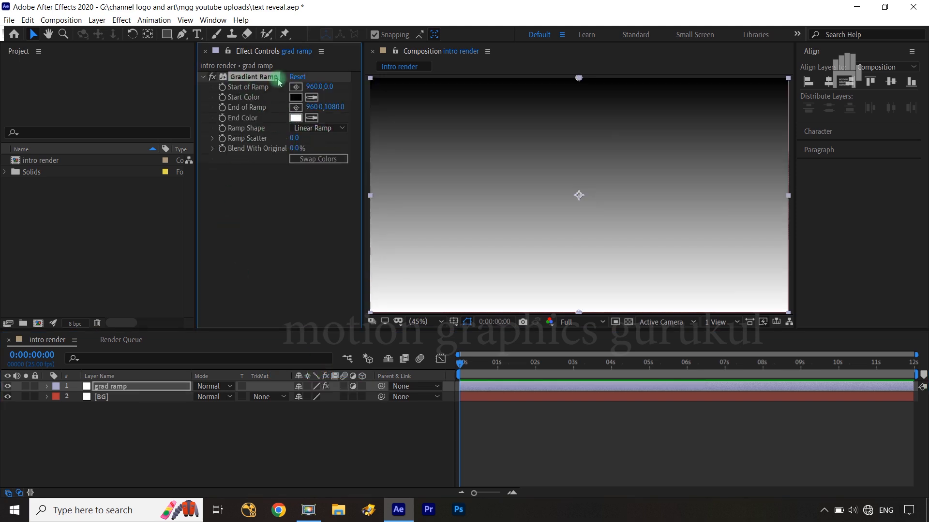
click(322, 160)
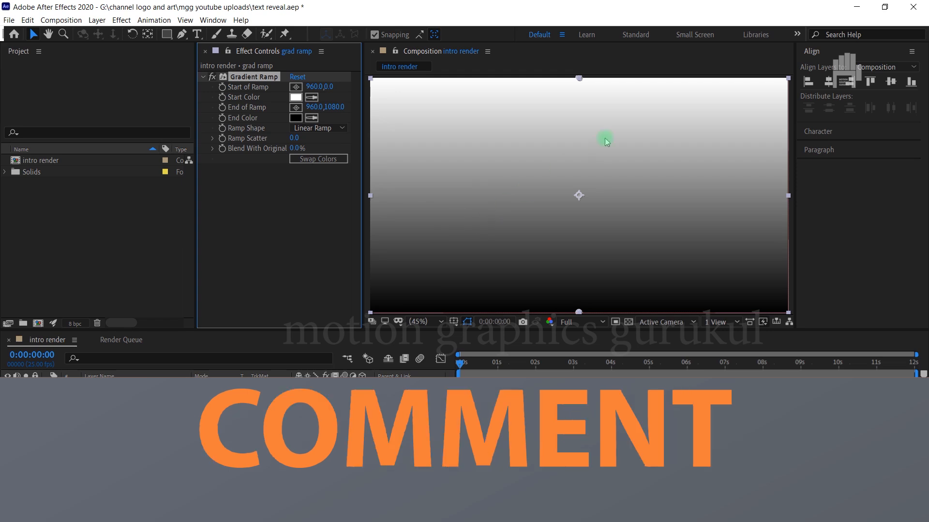
Move the ramp's start to the frame centre, about 960, 544, and its end below the frame, about 952, 1316.
click(580, 89)
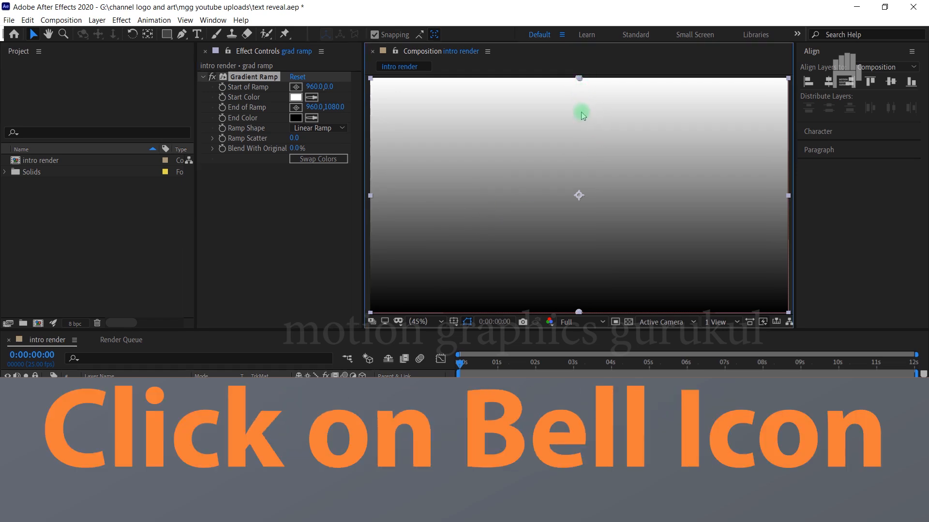
drag(579, 79, 580, 197)
scroll(580, 199, down, 2)
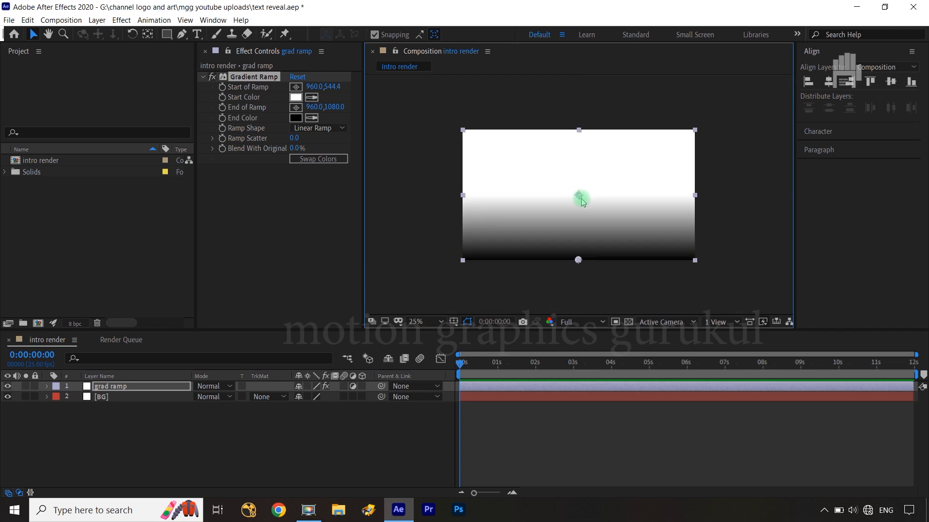
drag(578, 257, 580, 284)
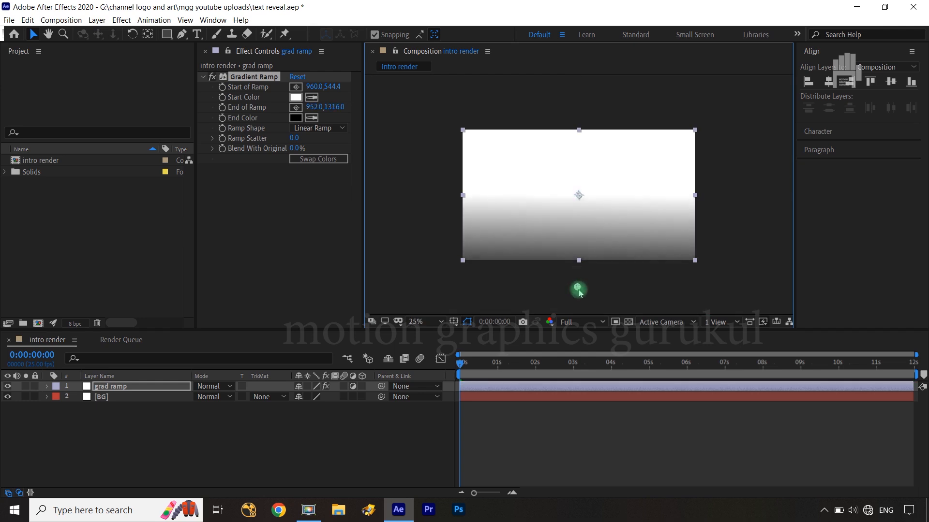
click(311, 461)
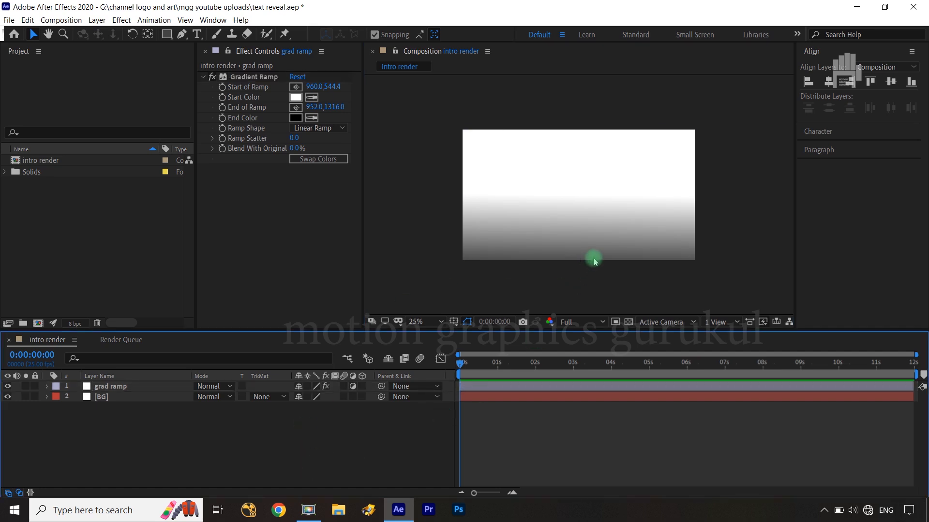
key(shift+slash)
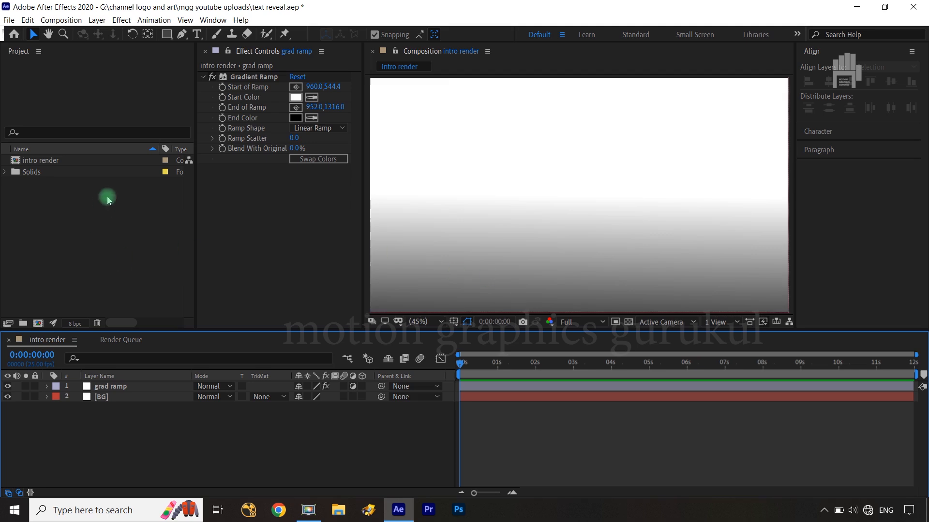
Set the gradient's Ramp Scatter to 4.5 and Blend With Original to 16%.
drag(295, 139, 321, 138)
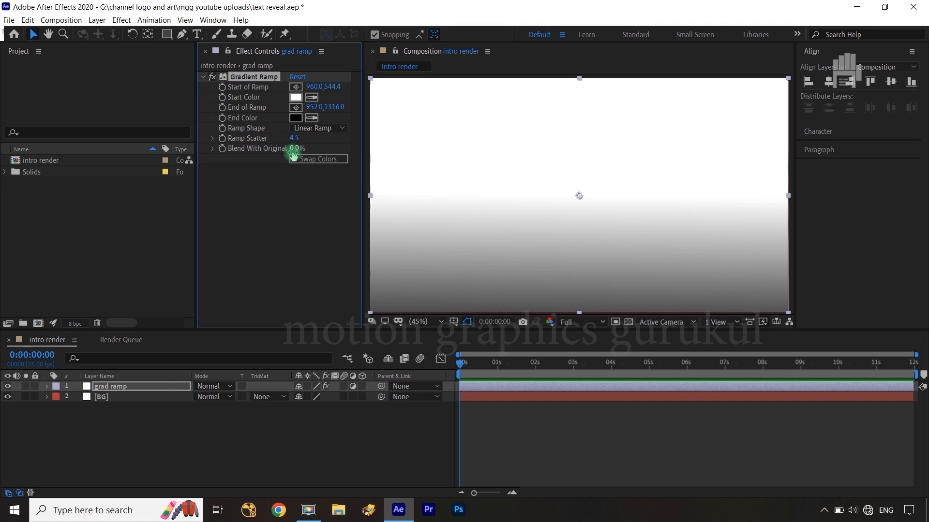
drag(293, 152, 300, 150)
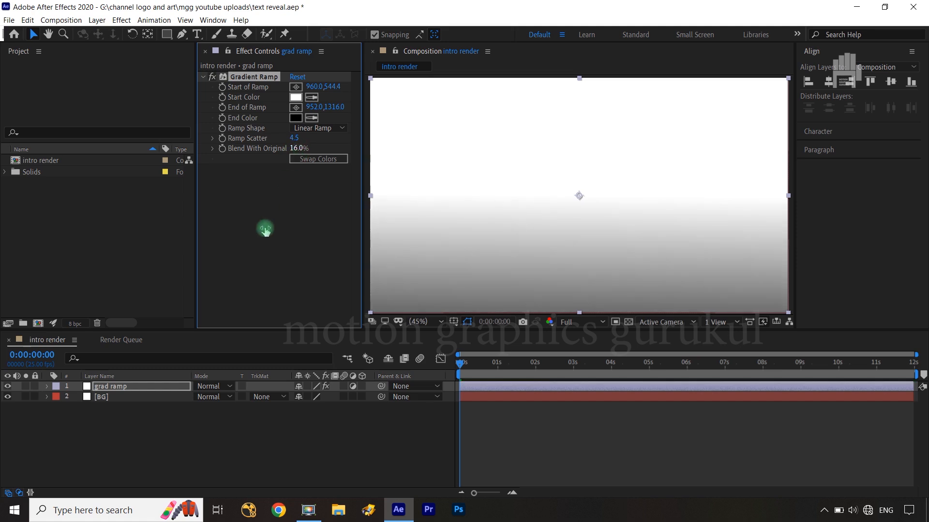
click(264, 229)
click(304, 451)
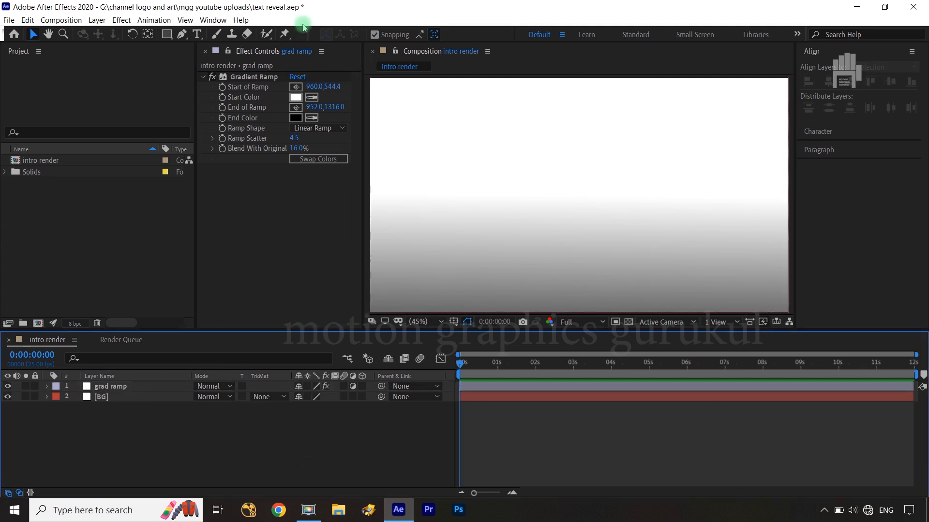
Add a text layer reading "TEXT REVEAL ANIMTION" in the upper part of the composition, left of centre.
click(197, 34)
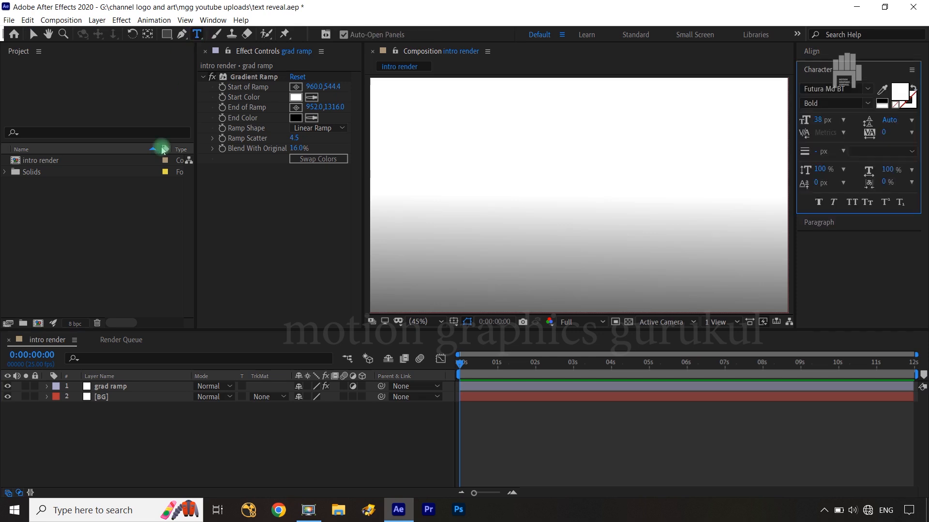
click(484, 178)
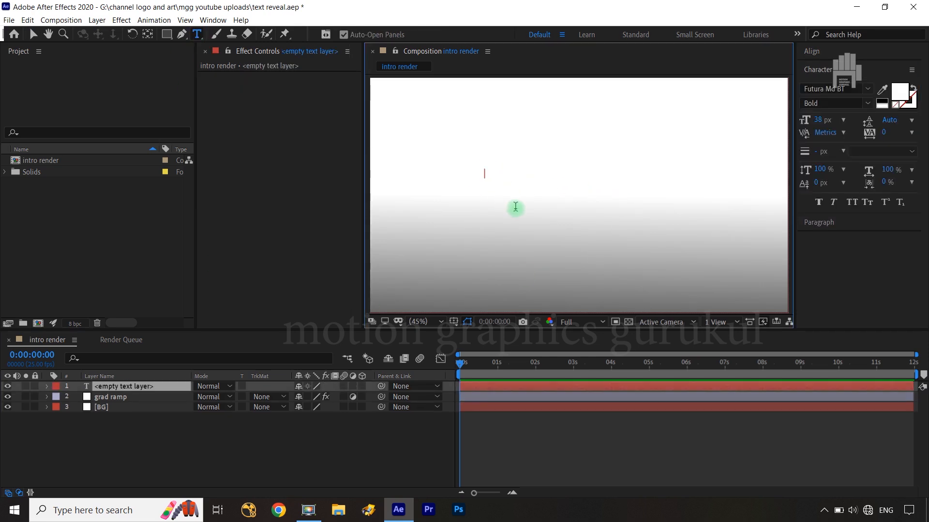
text(TEXT REVEAL )
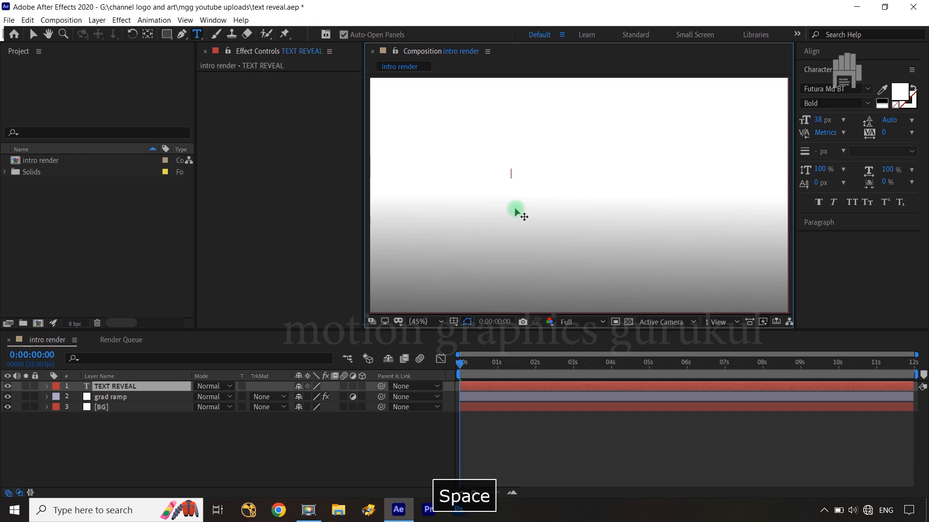
text(ANIMTION)
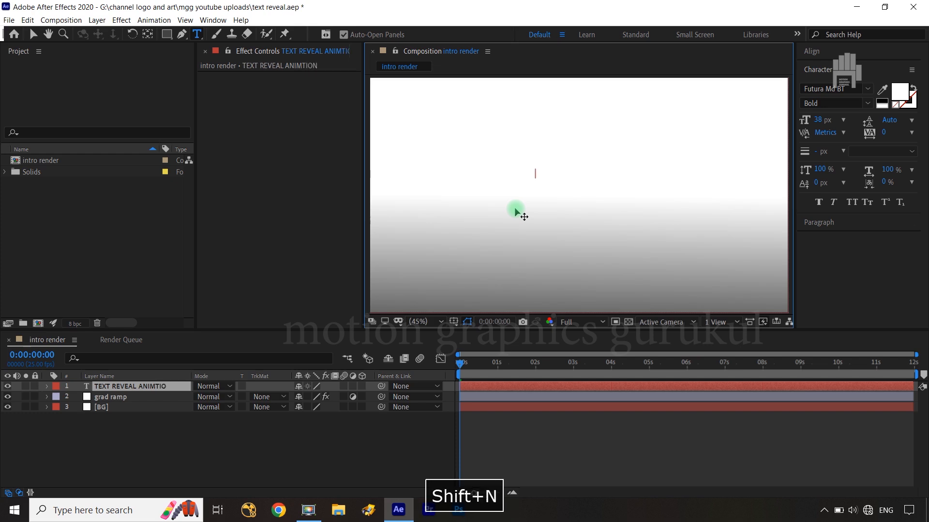
Change the fill color of the whole text layer to black, 000000.
double_click(161, 387)
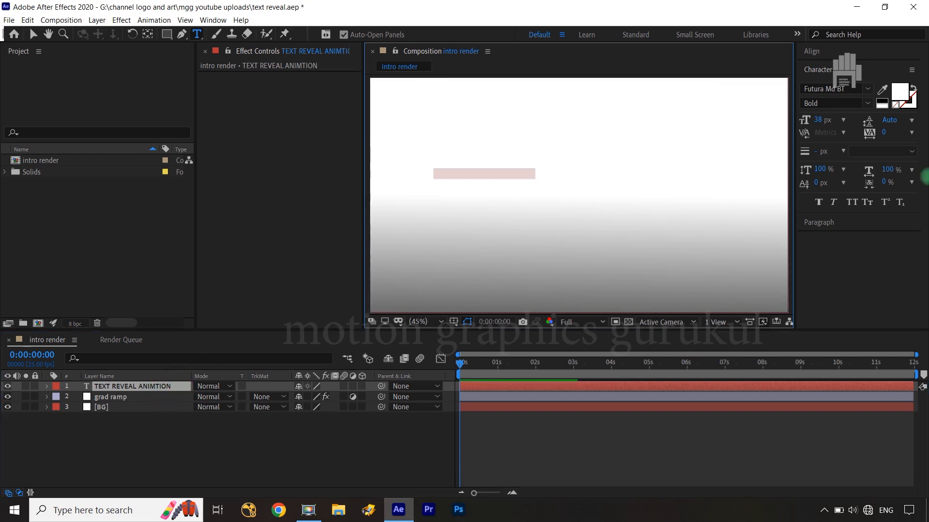
click(899, 93)
drag(108, 353, 62, 381)
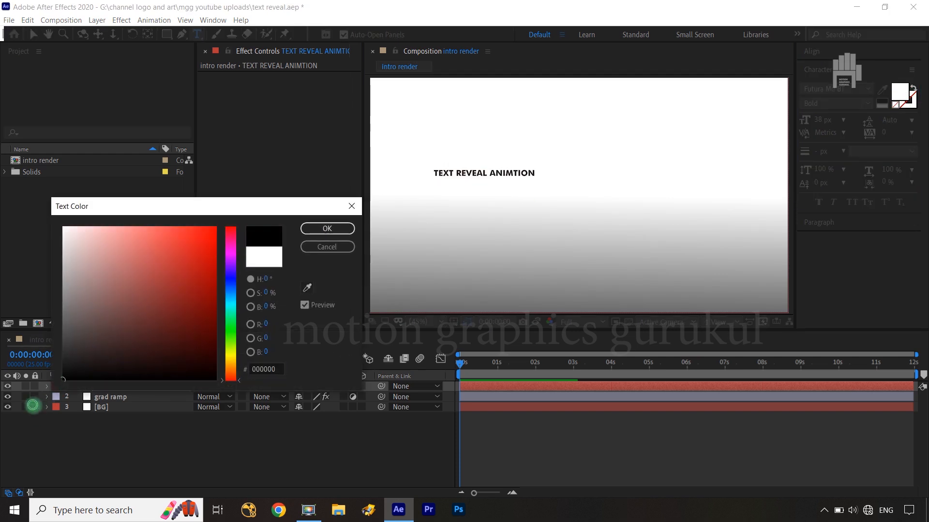
click(339, 232)
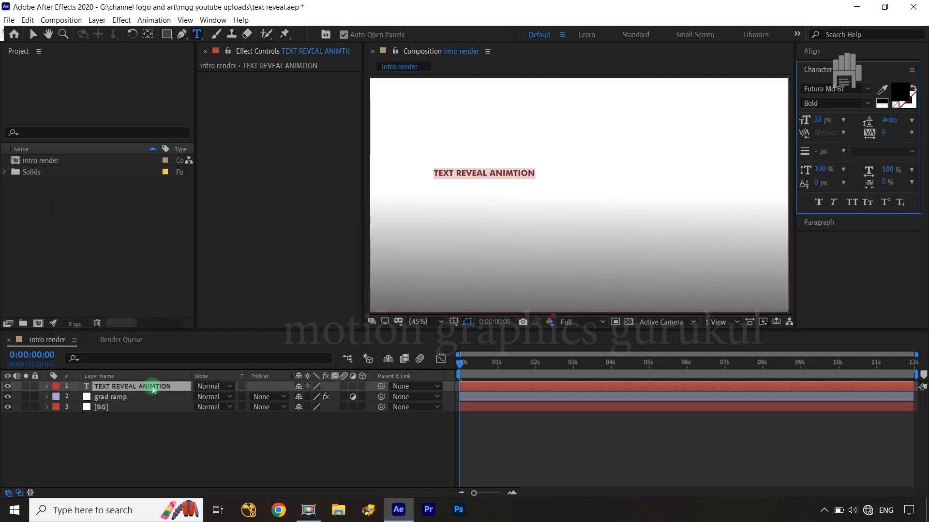
Insert the missing A so the last word of the text reads "ANIMATION".
click(519, 175)
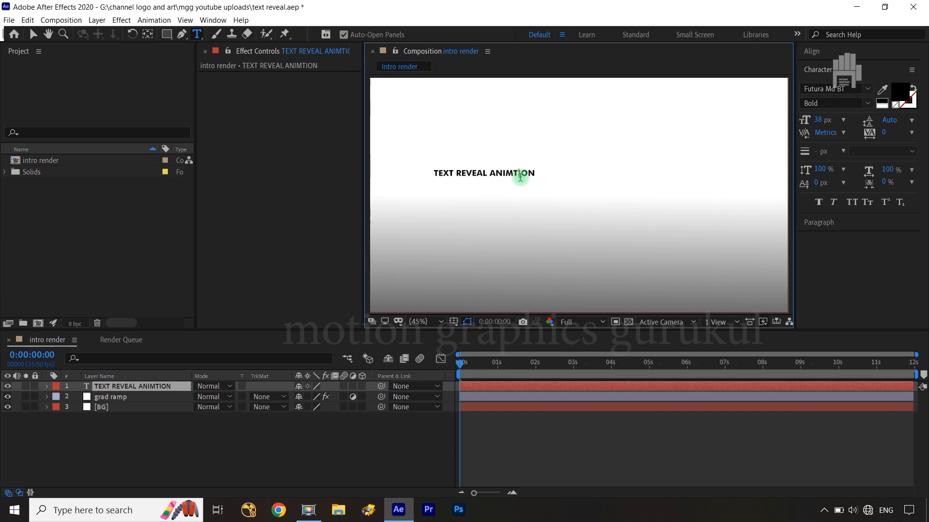
key(Left)
text(A)
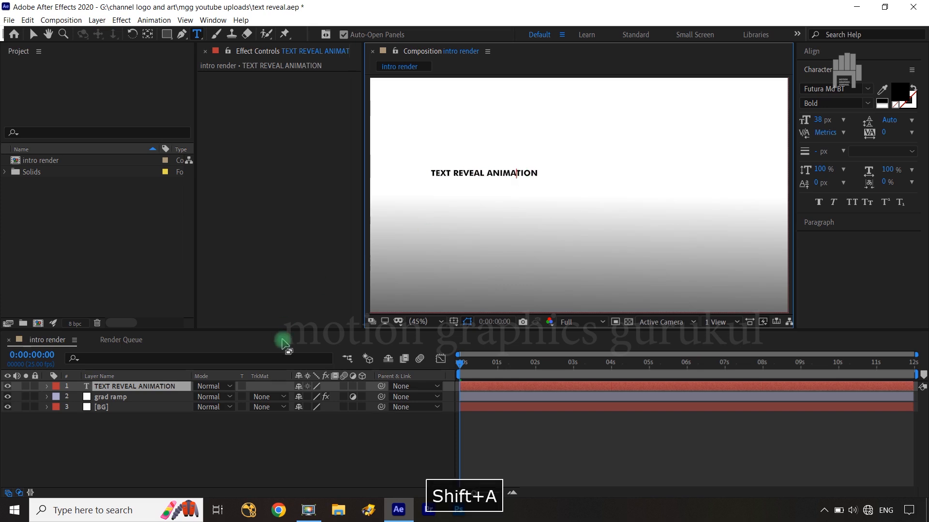
Add a second line reading "MOTION GRAPHICS GURUKUL" below "TEXT REVEAL ANIMATION" in the text layer.
double_click(136, 388)
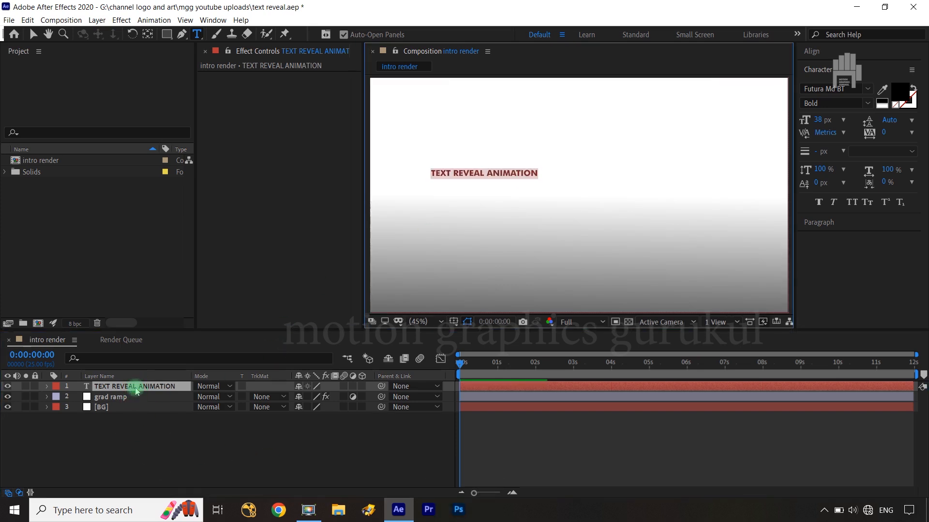
click(539, 174)
key(Return)
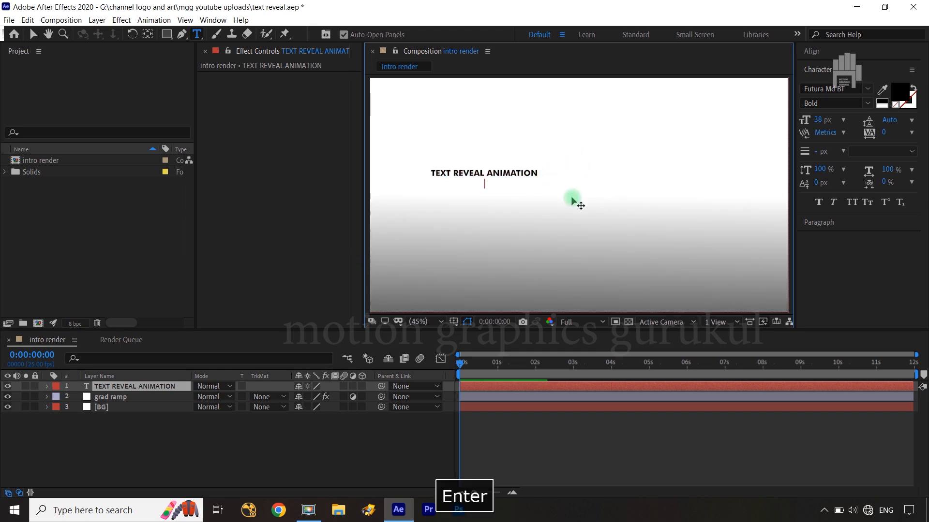
text(MOTIO)
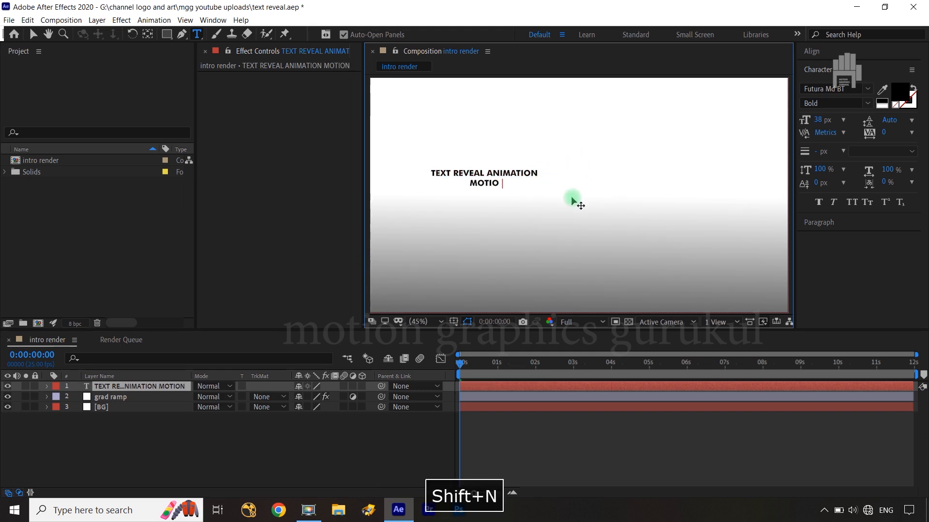
text(N G)
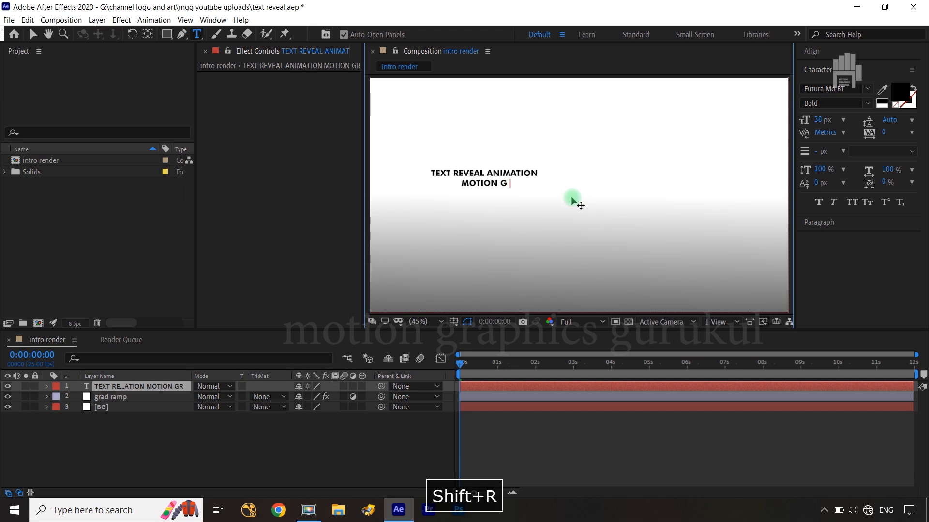
text(RAPHIC)
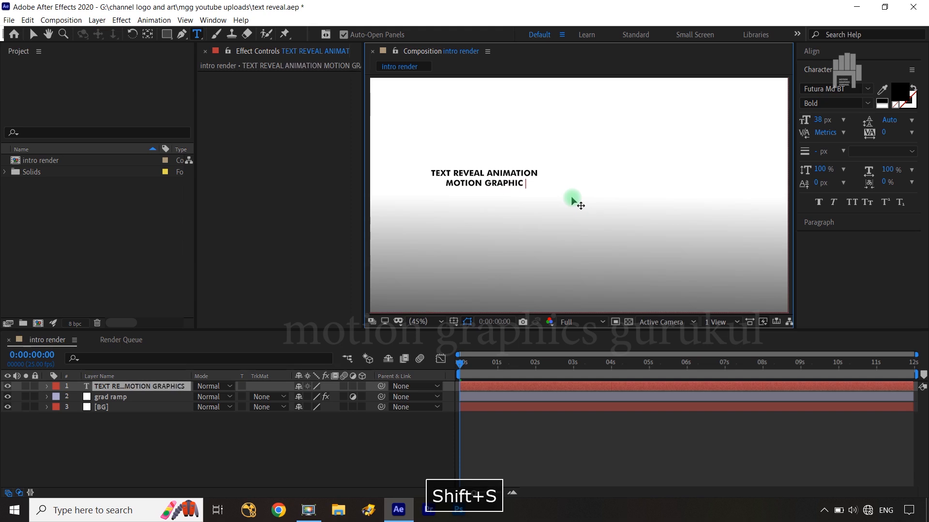
text(S GURUKUL)
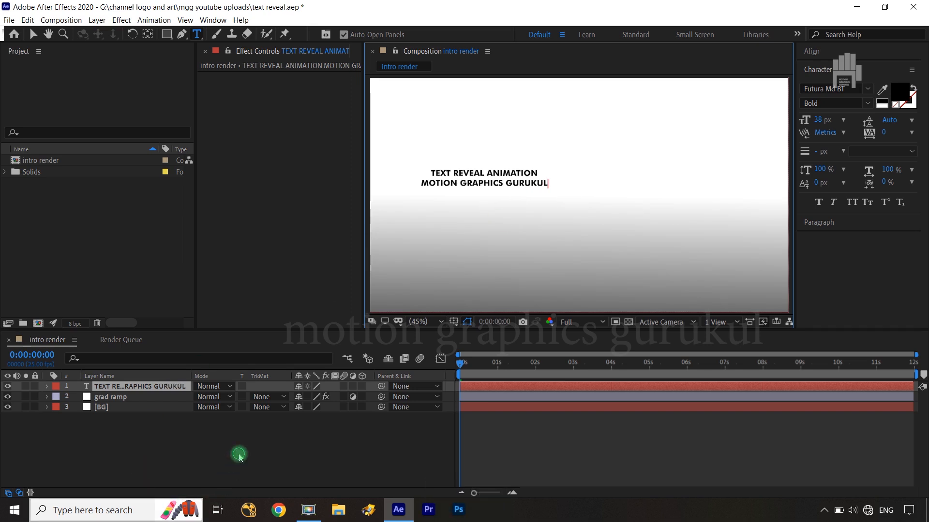
Center the text layer horizontally and vertically in the composition.
click(137, 385)
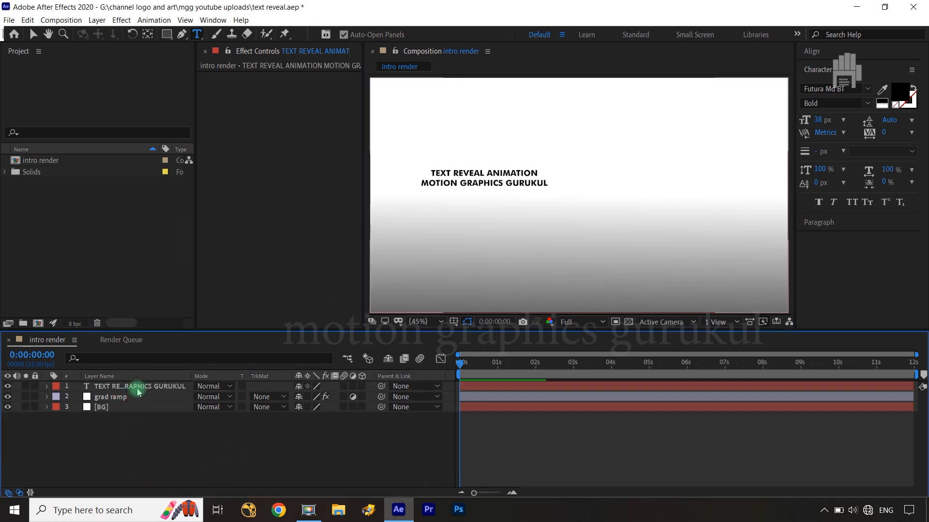
click(813, 51)
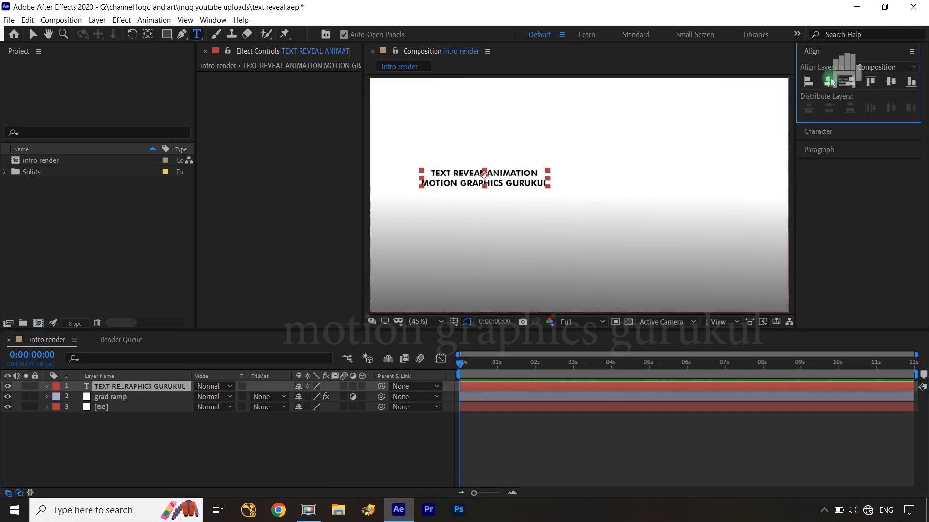
click(891, 84)
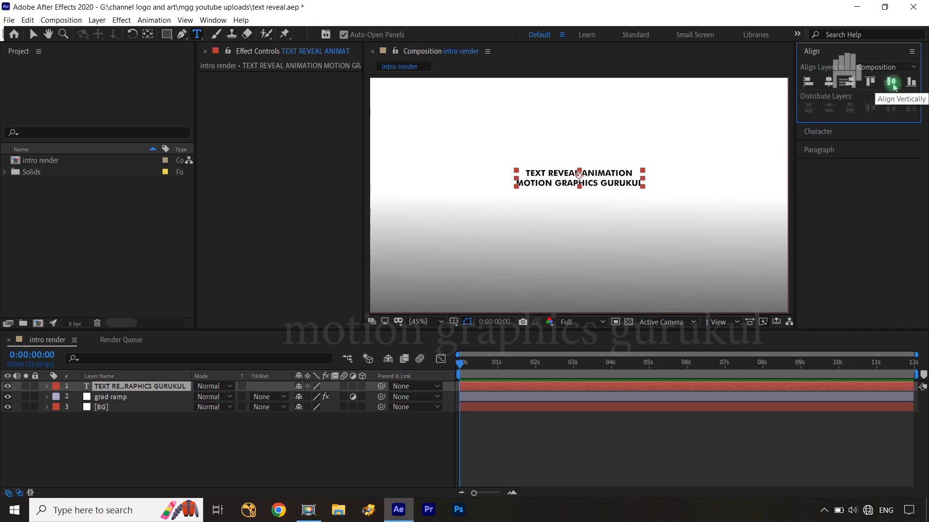
click(891, 82)
Scale the two-line text layer up to 131%.
click(176, 425)
click(160, 387)
key(s)
drag(333, 398, 350, 394)
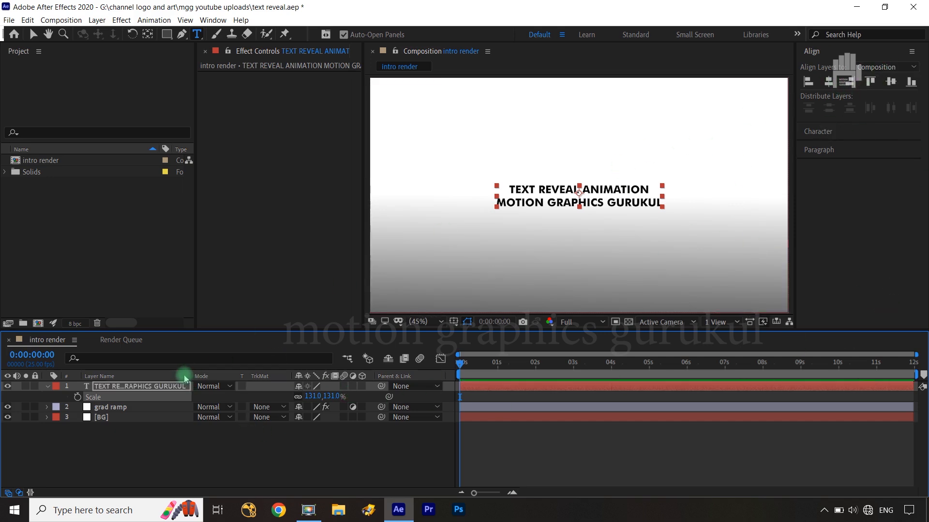
Move the text layer slightly up to a vertical position of 499.7, and collapse its properties.
key(p)
drag(321, 397, 304, 403)
click(329, 451)
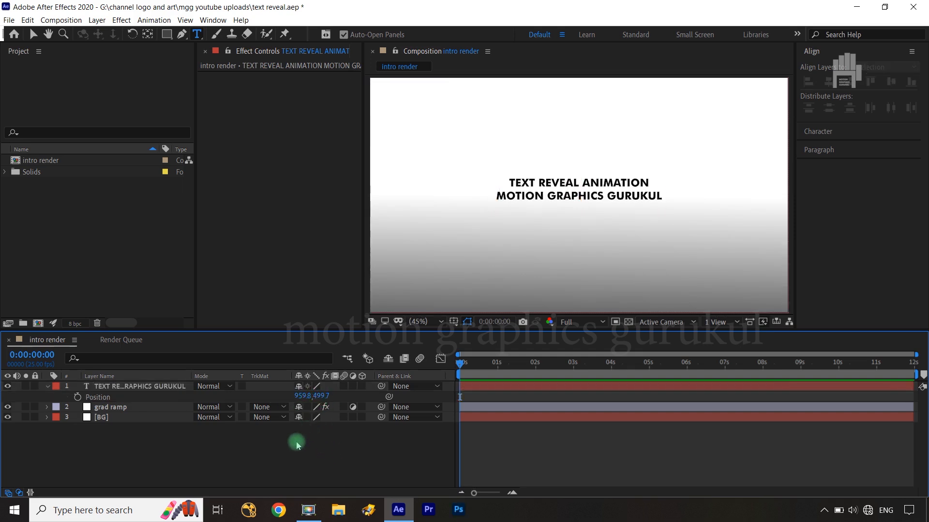
click(47, 386)
click(110, 451)
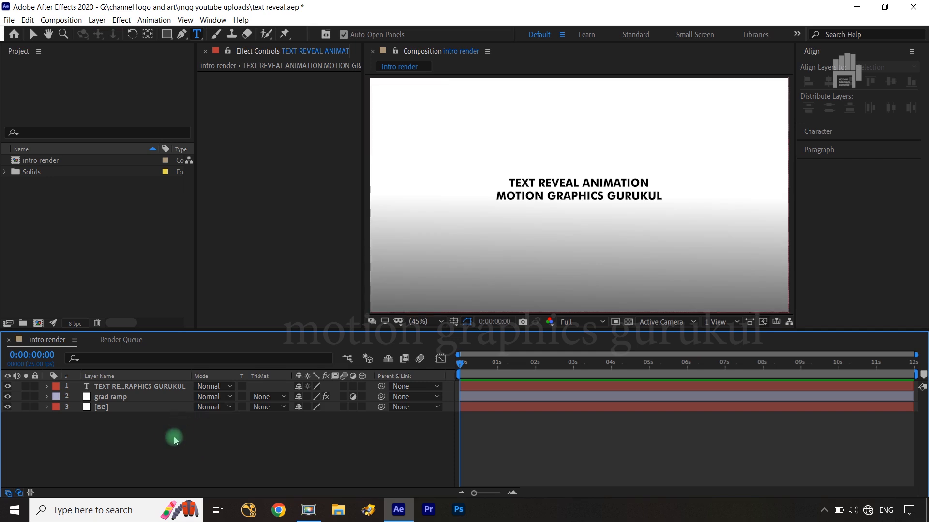
Create a white 1920 x 1080 px solid layer named "light transition".
key(ctrl+y)
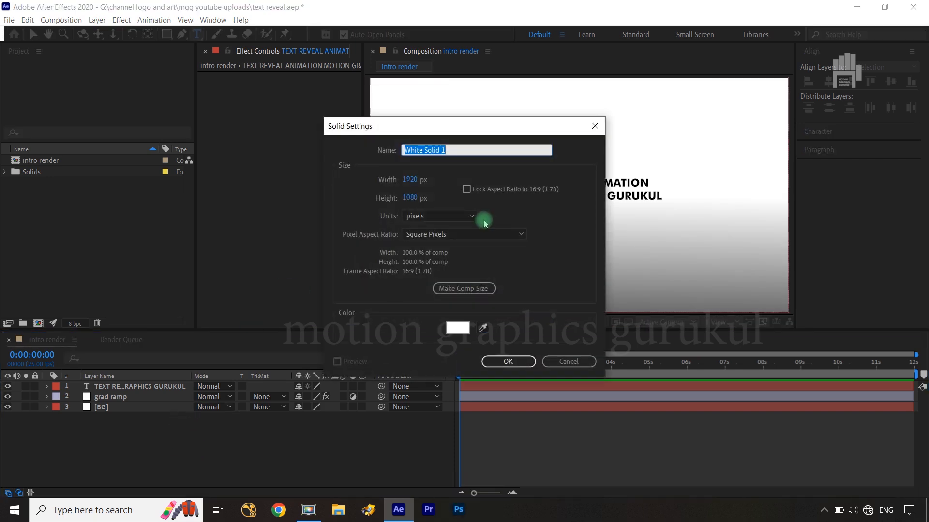
text(transition)
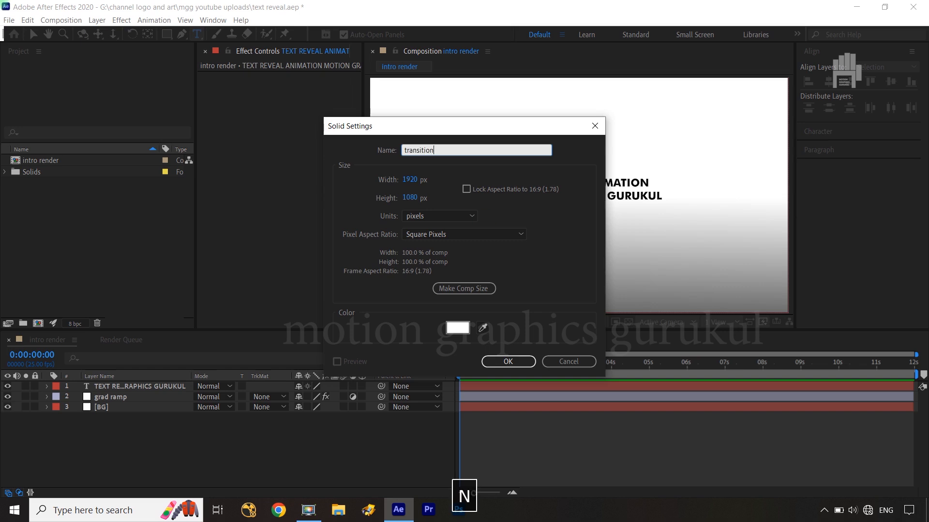
key(Left)
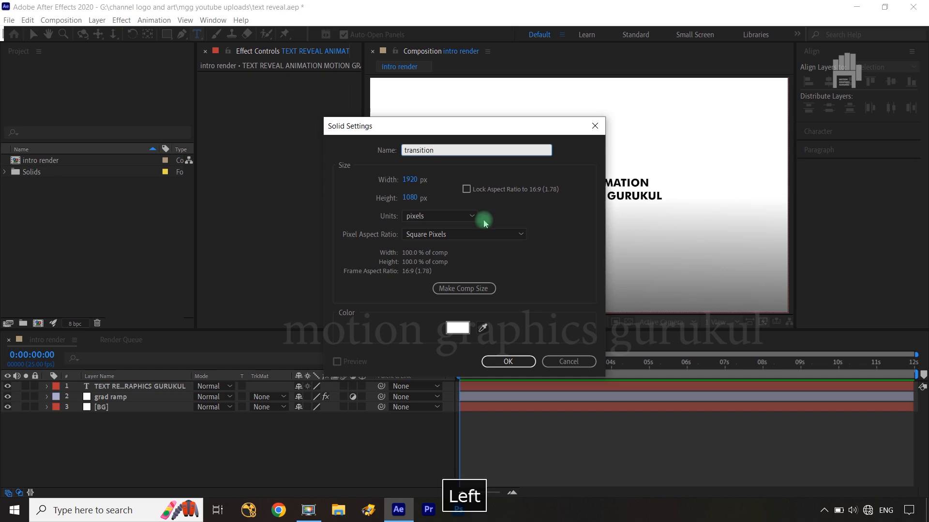
text(light)
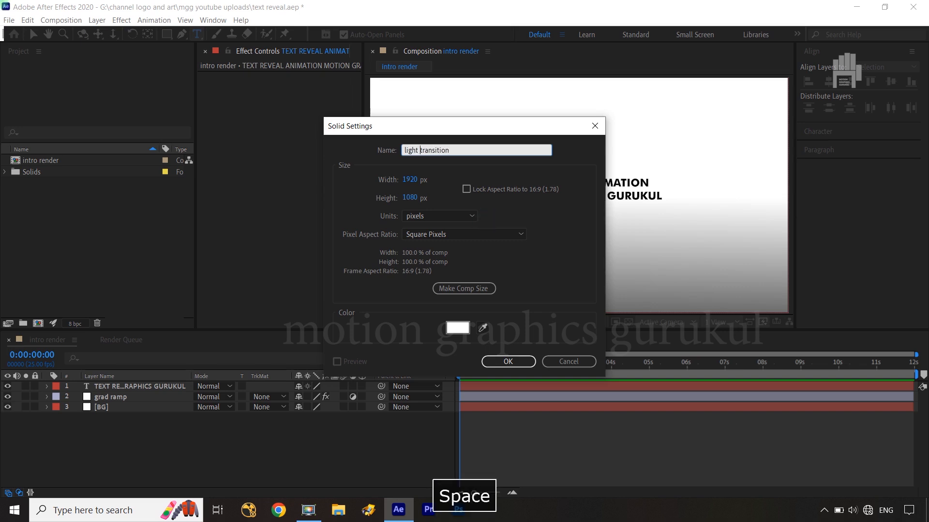
click(496, 364)
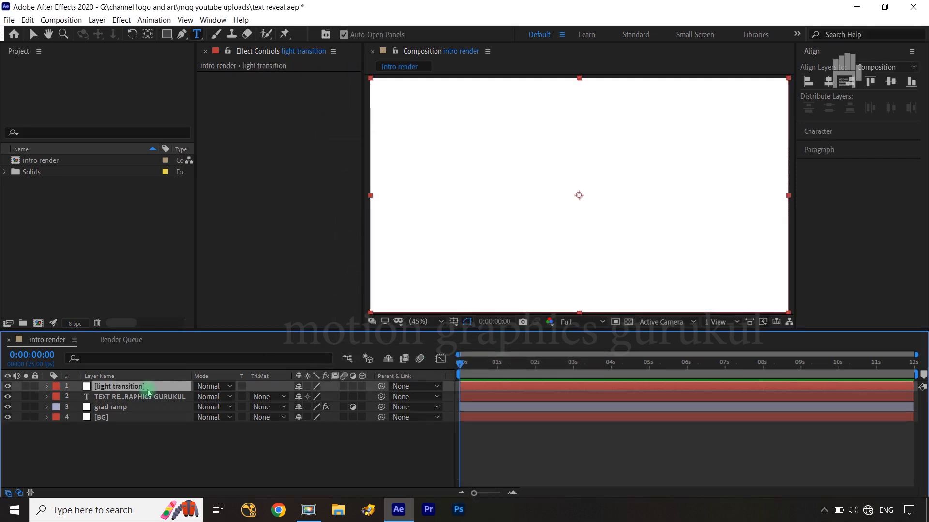
Change the color of the light transition solid to black.
key(ctrl+shift+y)
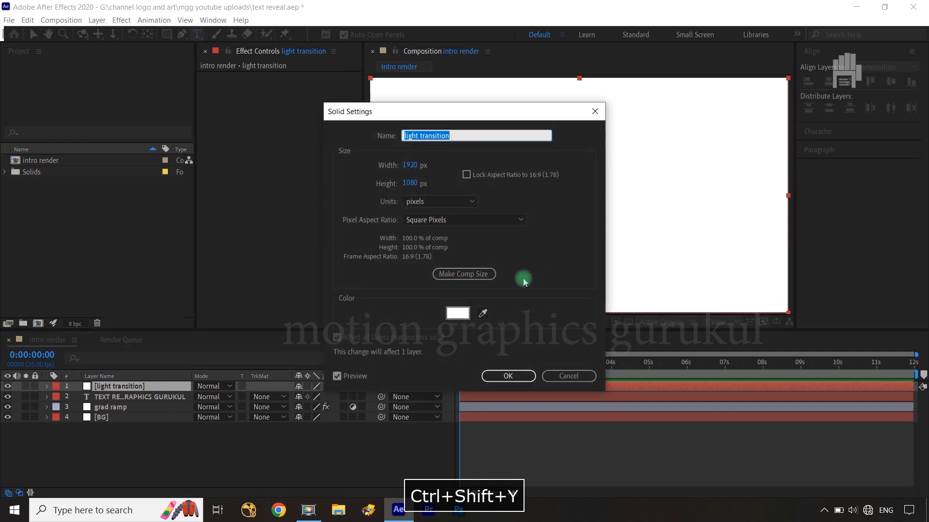
click(458, 314)
drag(84, 357, 63, 378)
click(327, 229)
click(502, 375)
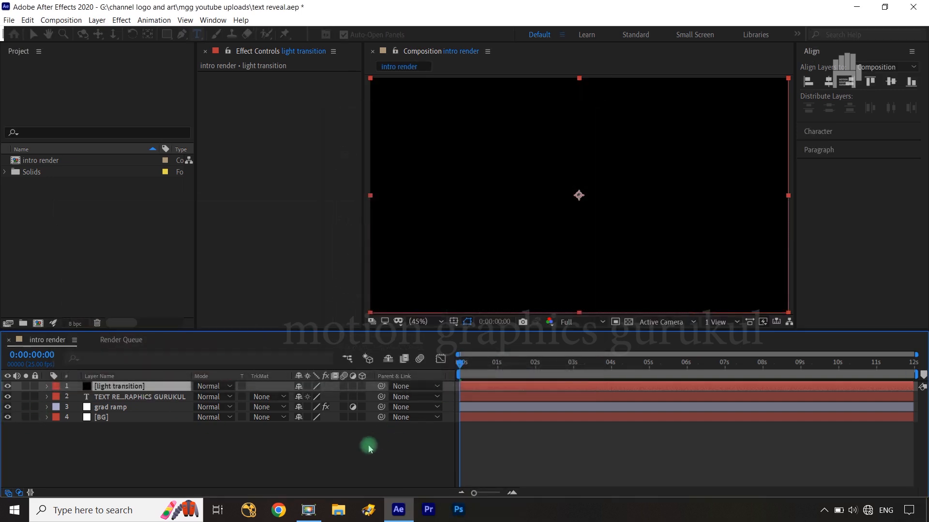
click(369, 445)
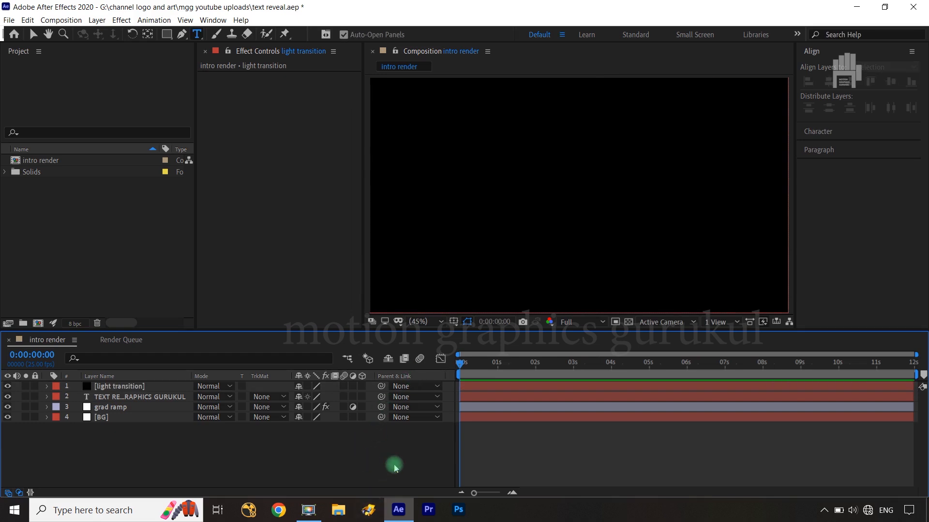
Lower the opacity of the light transition layer to 63%.
click(157, 387)
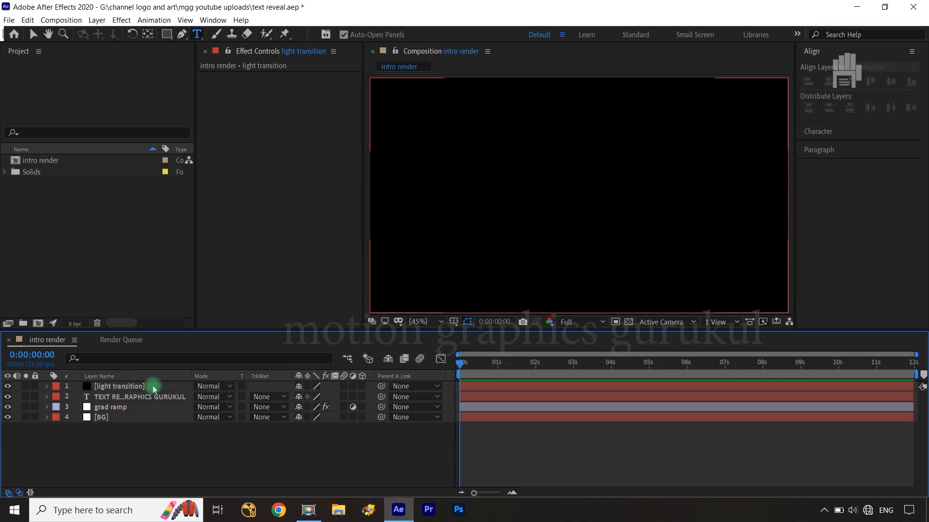
key(t)
click(301, 398)
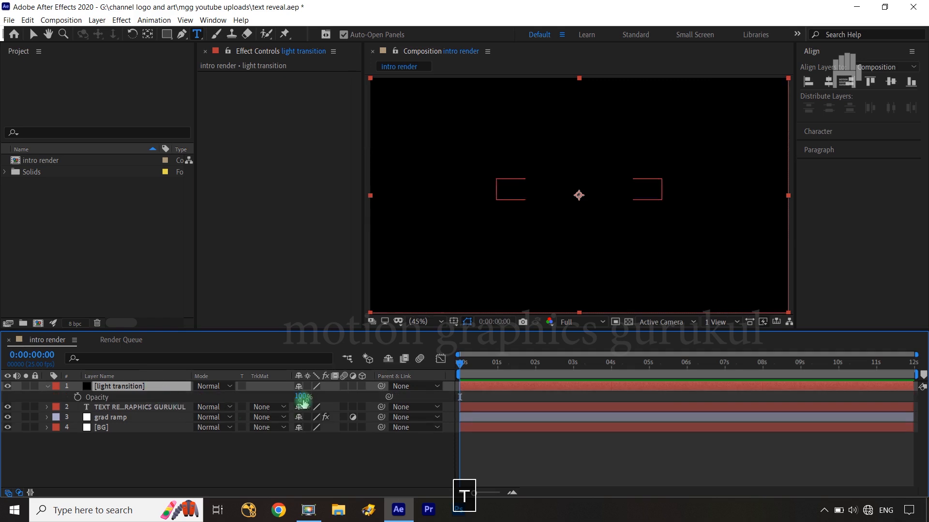
drag(301, 398, 280, 399)
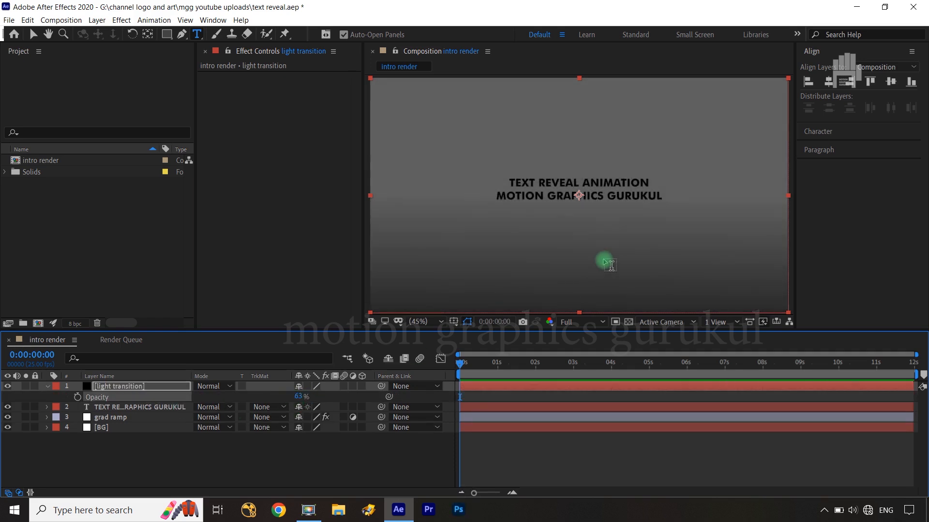
Show the proportional grid over the composition and fit the whole frame in the viewer.
scroll(603, 261, down, 2)
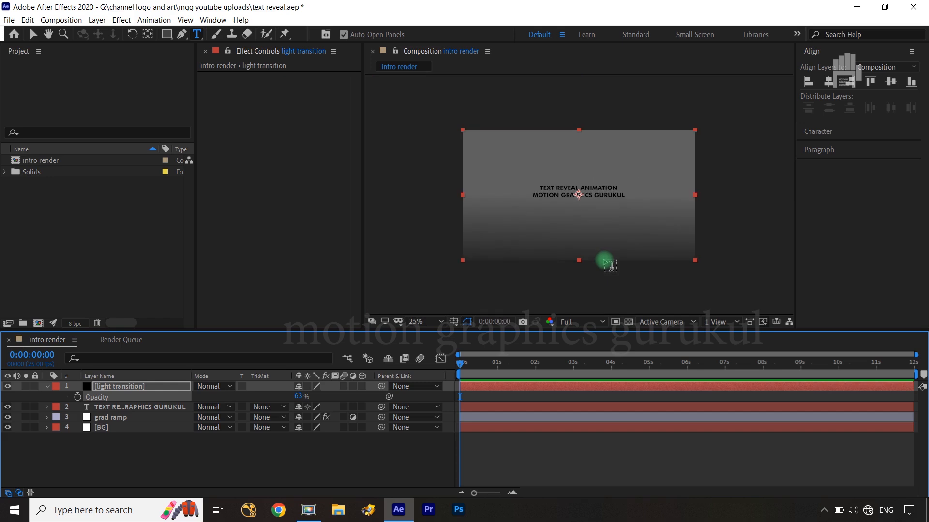
key(v)
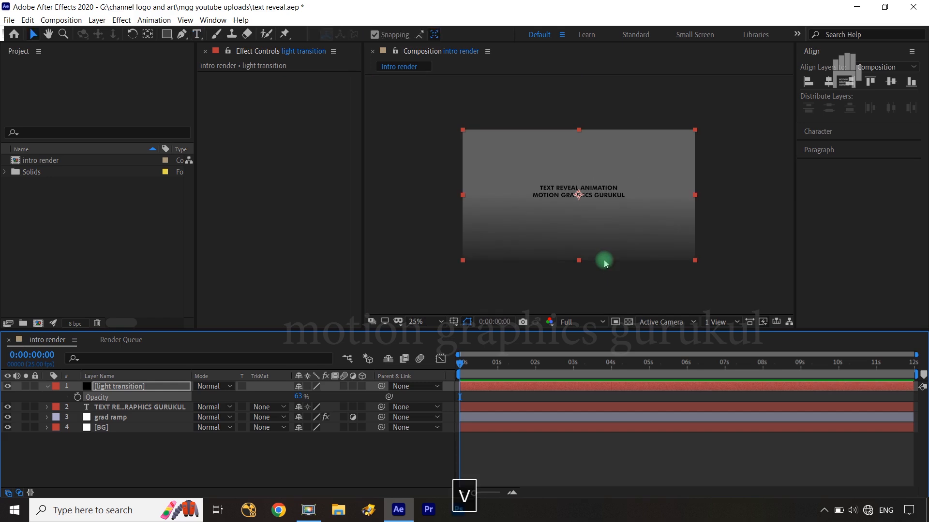
click(454, 323)
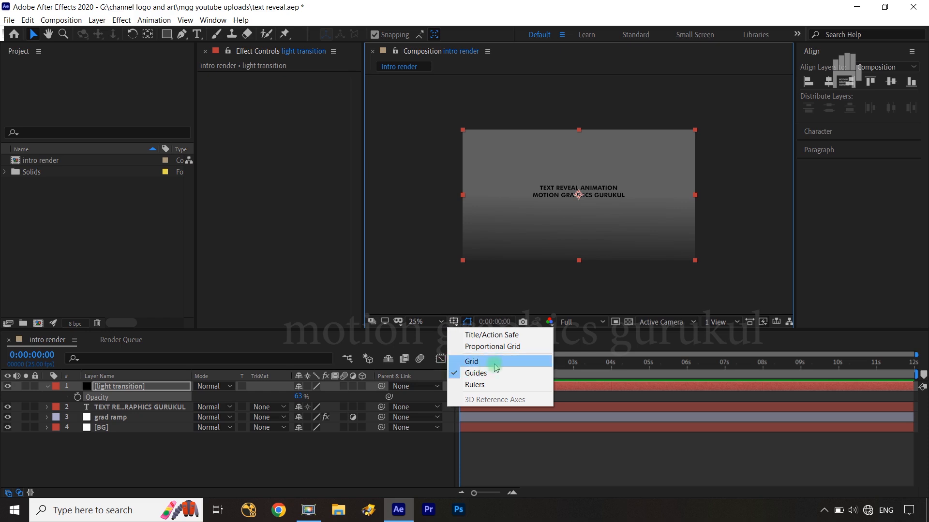
click(485, 349)
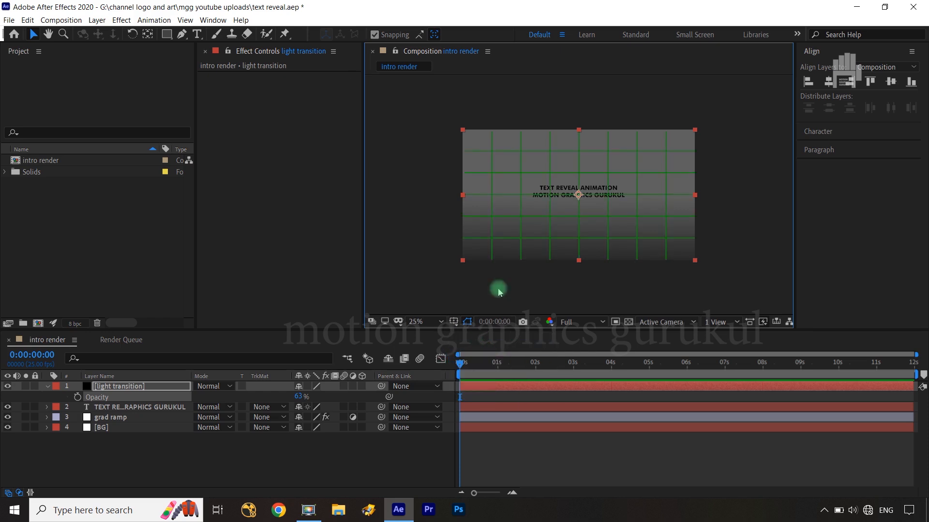
key(shift+slash)
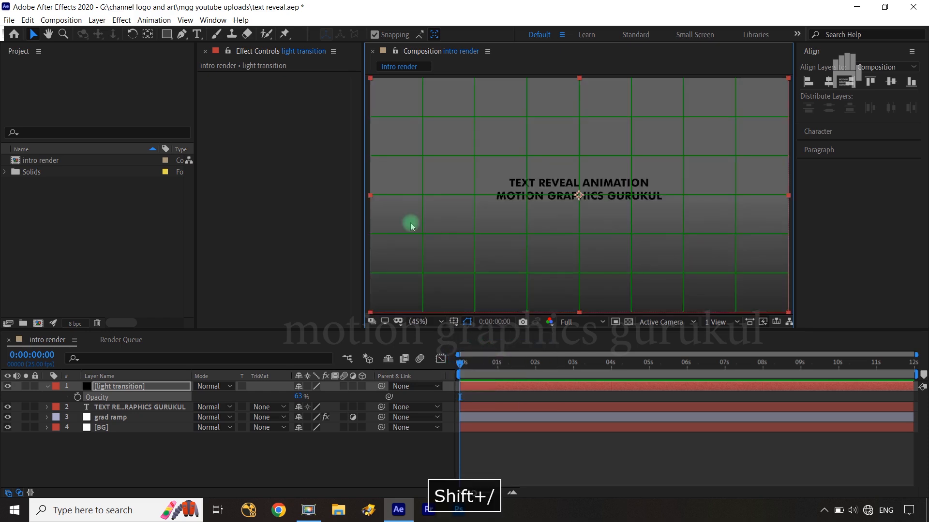
Draw a closed six-point mask with the Pen tool on the light transition layer, framing the text and tapering to a narrow lower edge.
click(183, 35)
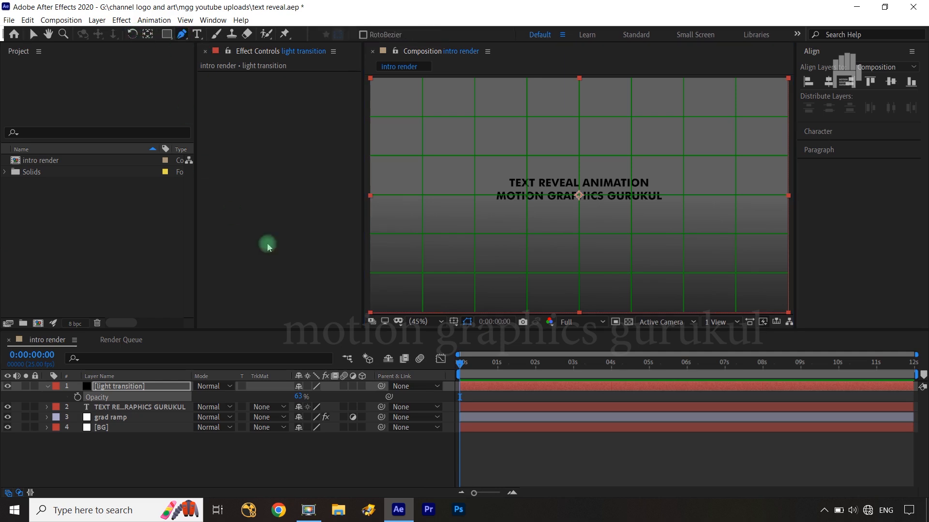
click(568, 276)
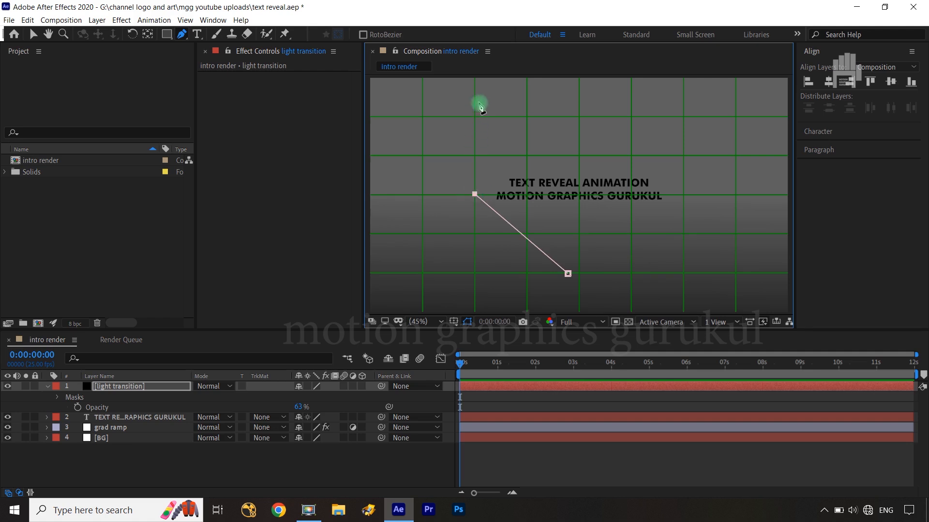
key(space)
drag(499, 122, 499, 158)
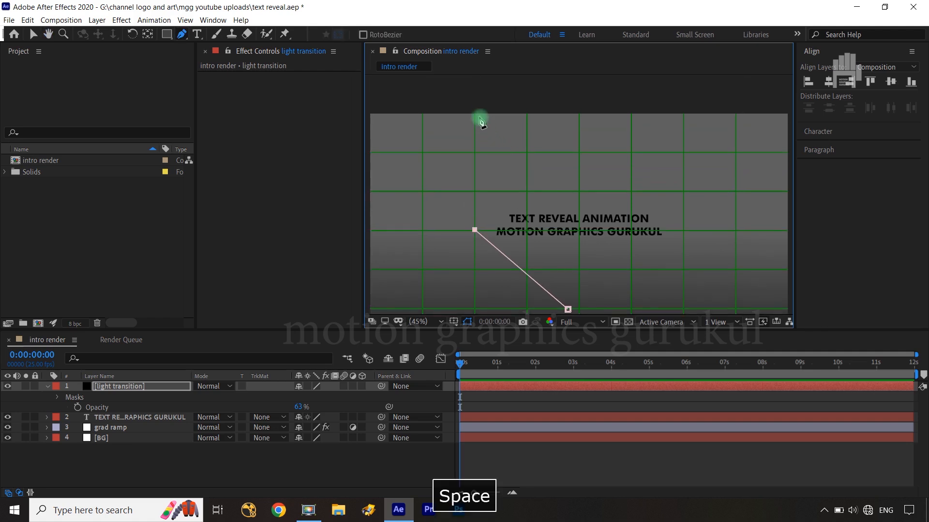
shift+click(474, 101)
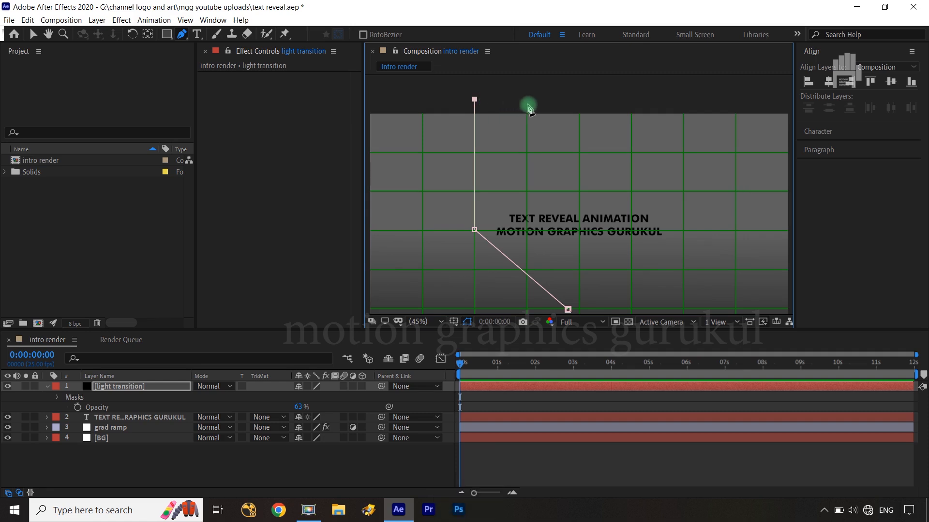
shift+click(685, 99)
key(space)
drag(715, 201, 701, 130)
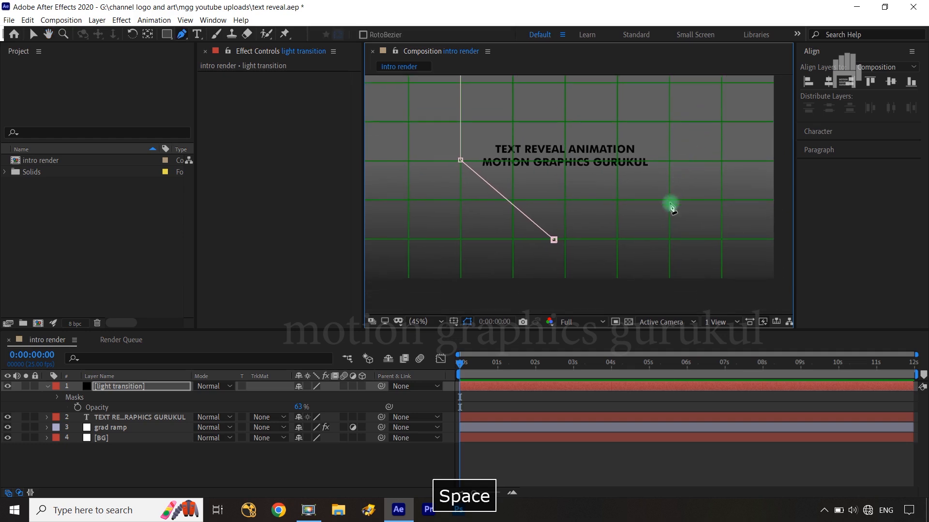
shift+click(671, 163)
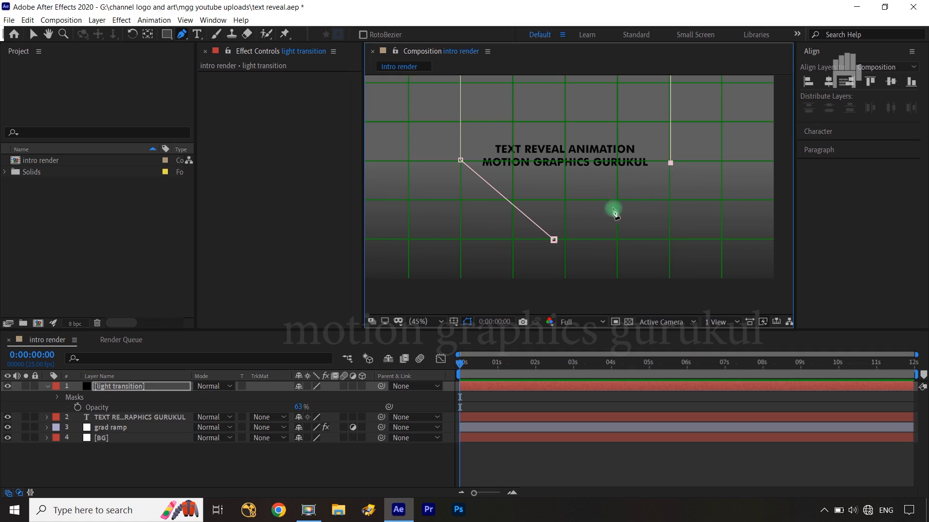
shift+click(590, 242)
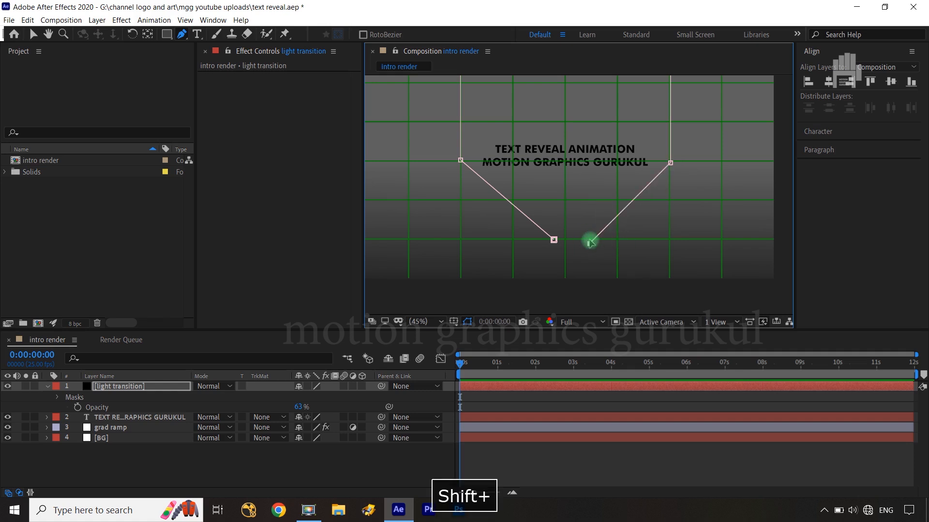
drag(591, 240, 589, 241)
click(554, 241)
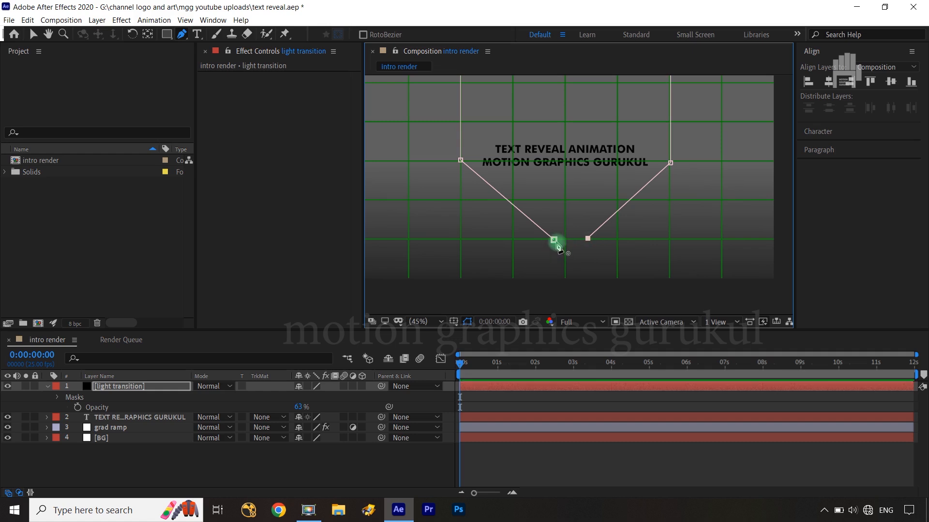
scroll(626, 246, down, 3)
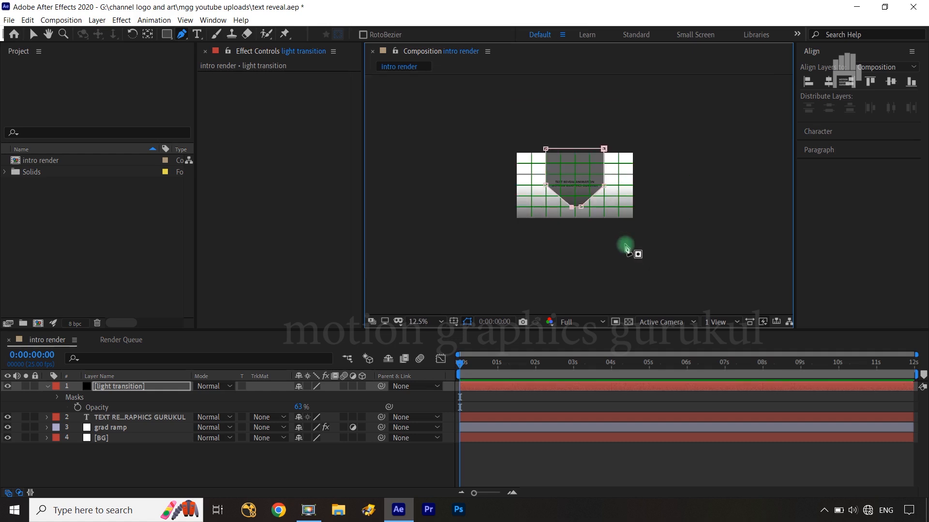
scroll(627, 250, up, 2)
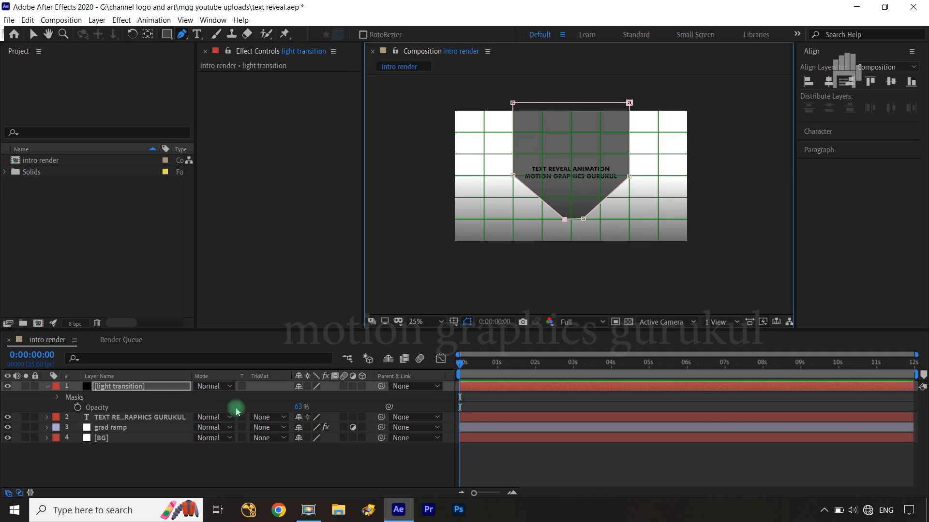
Invert Mask 1 on the light transition layer.
click(166, 388)
key(m)
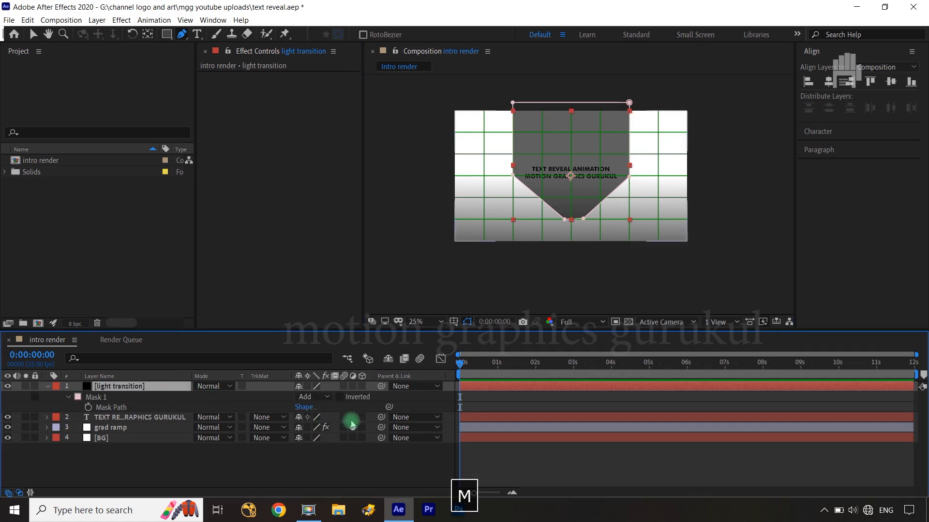
click(341, 397)
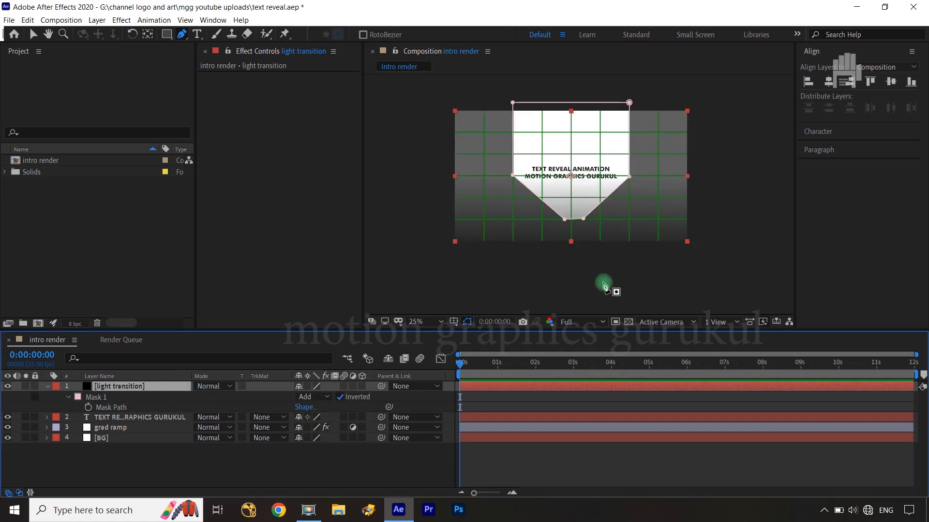
Nudge the mask's lower-right vertex down onto the horizontal grid line, level with the lower-left vertex.
scroll(635, 274, up, 4)
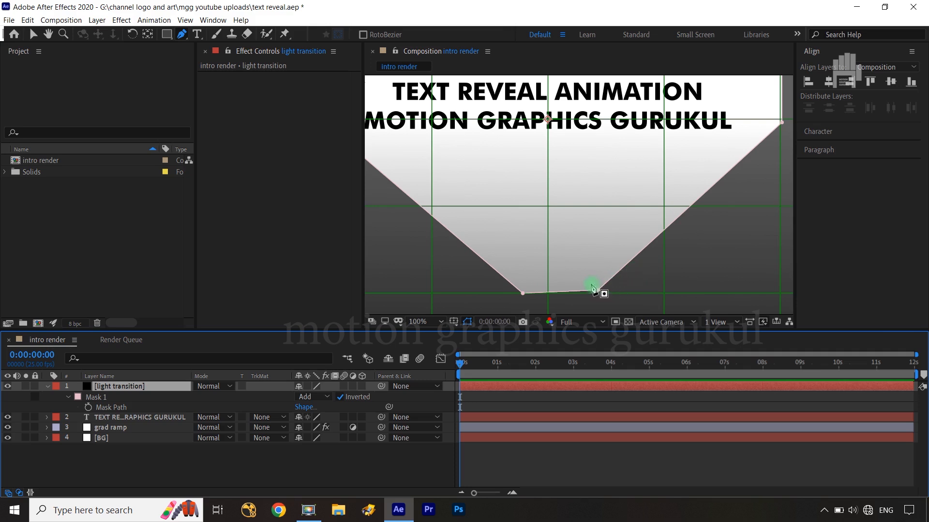
key(v)
drag(588, 278, 609, 305)
key(ctrl+z)
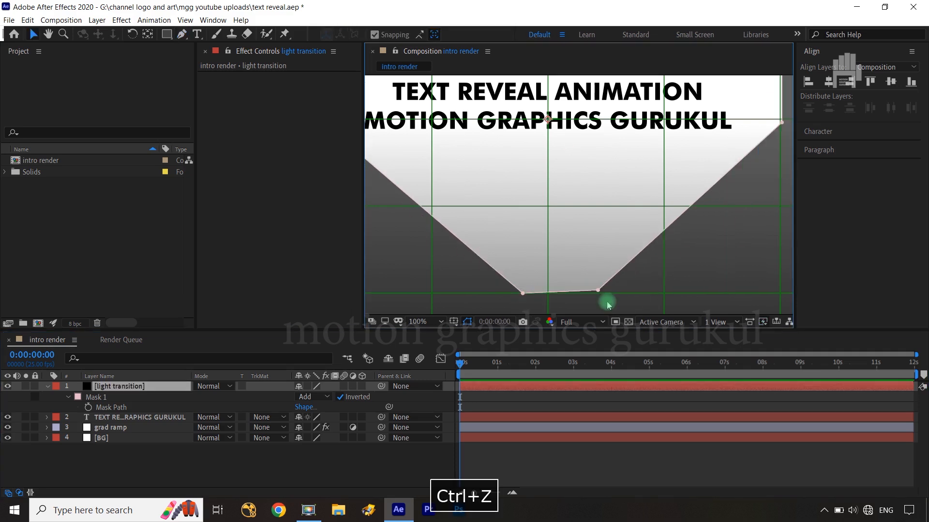
click(117, 412)
drag(583, 275, 608, 303)
key(Down)
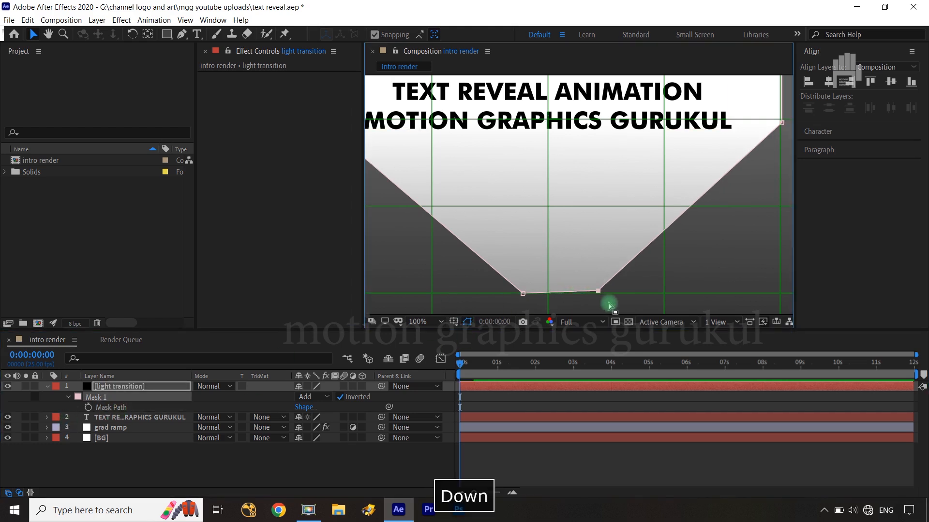
key(Down)
key(Down)
key(Down)
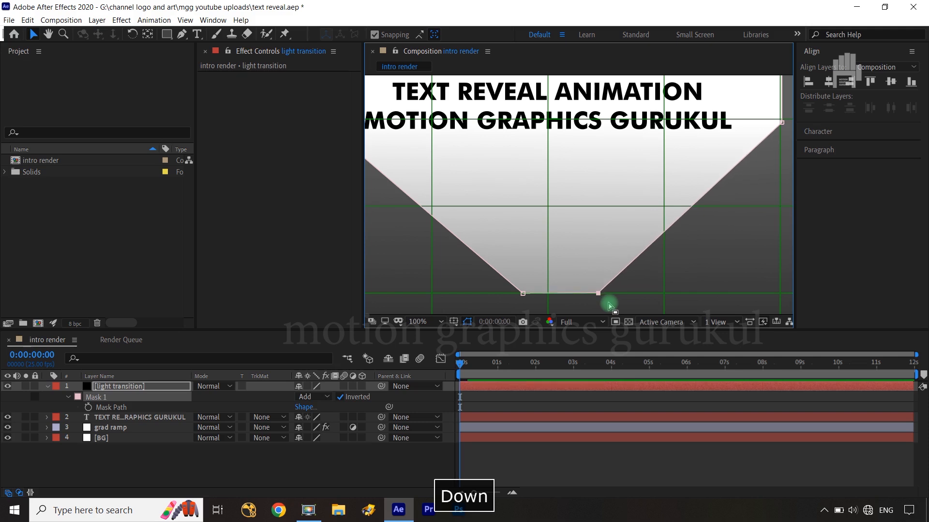
Nudge the mask's lower-right vertex left to narrow the lower edge and balance it around the vertical centre line.
key(Left)
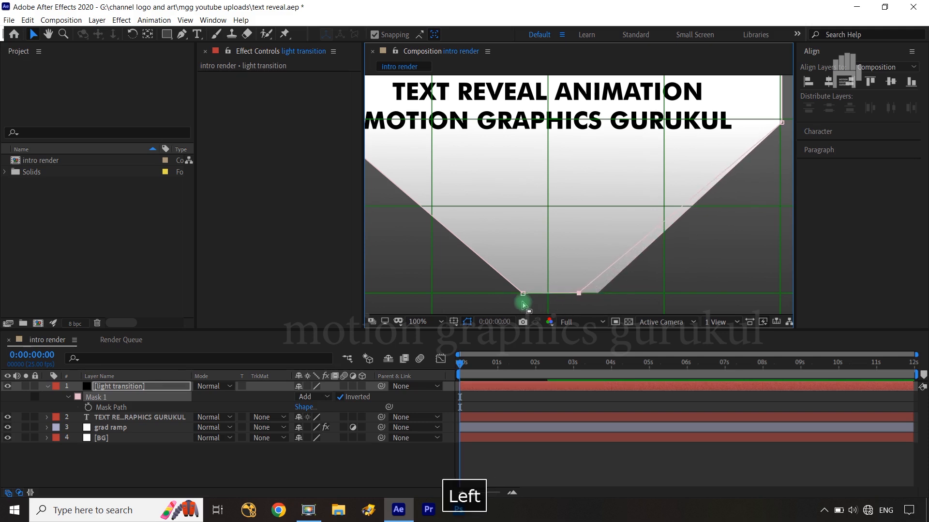
key(Left)
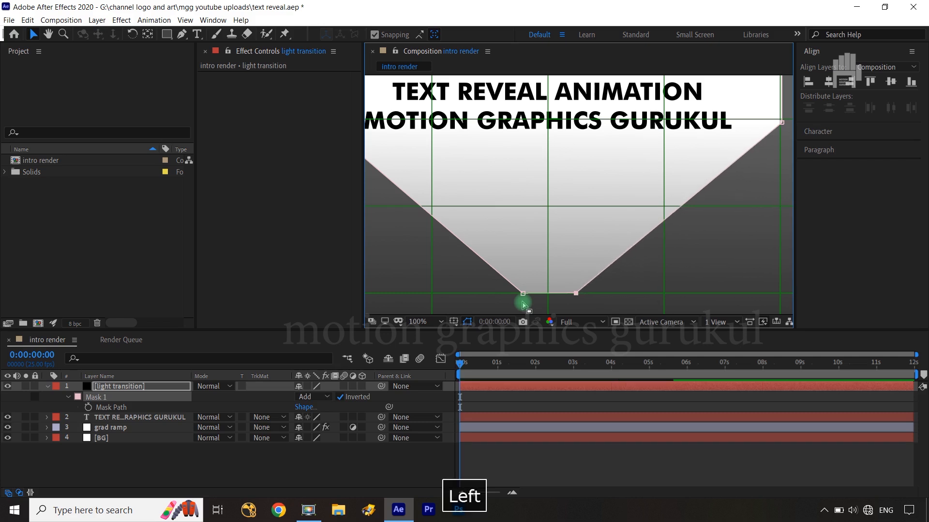
key(Left)
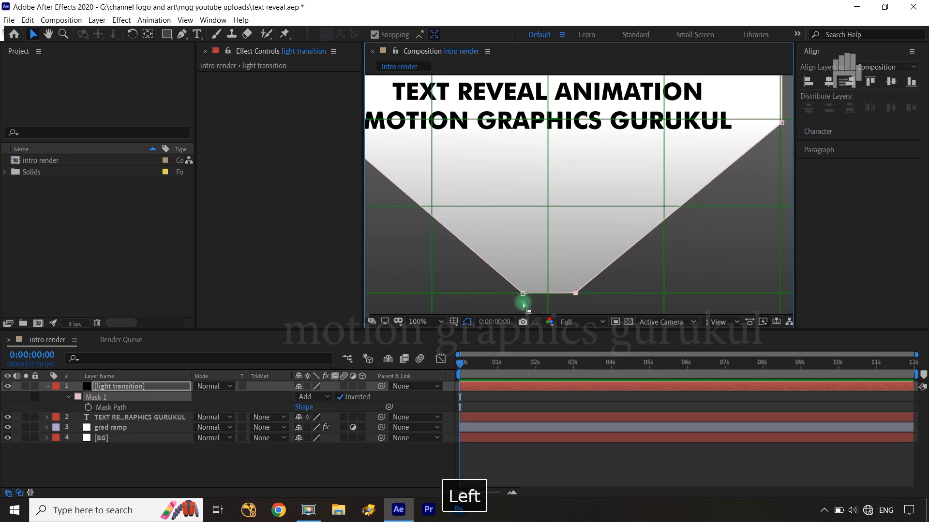
Raise the opacity of the light transition layer to 100%.
key(comma)
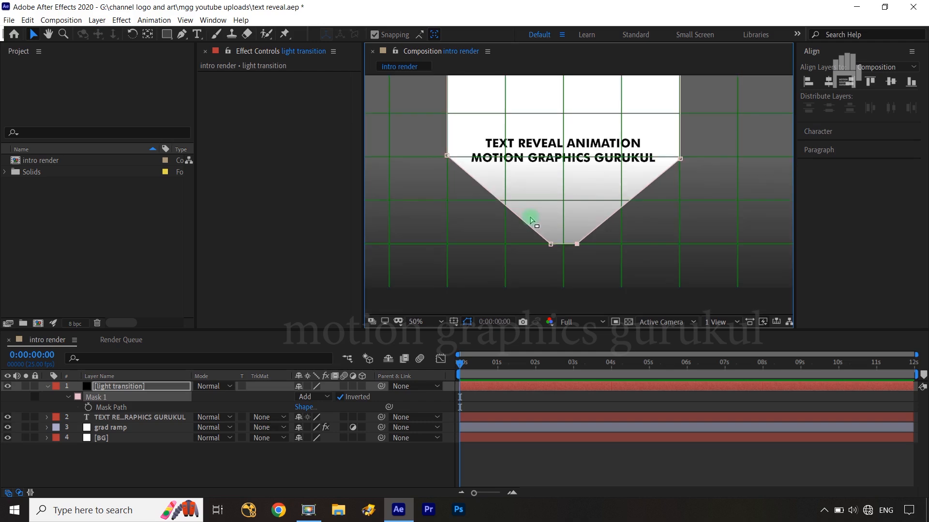
key(space)
drag(725, 164, 681, 219)
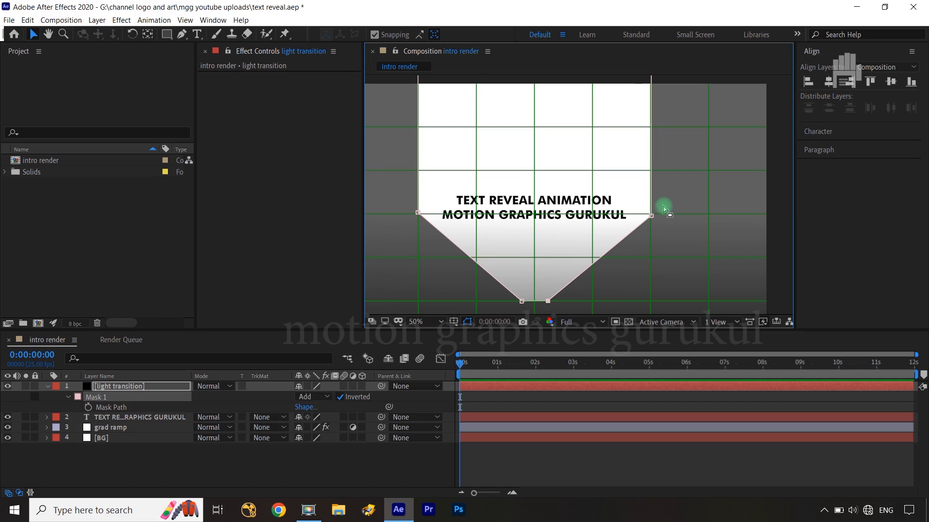
click(157, 390)
key(t)
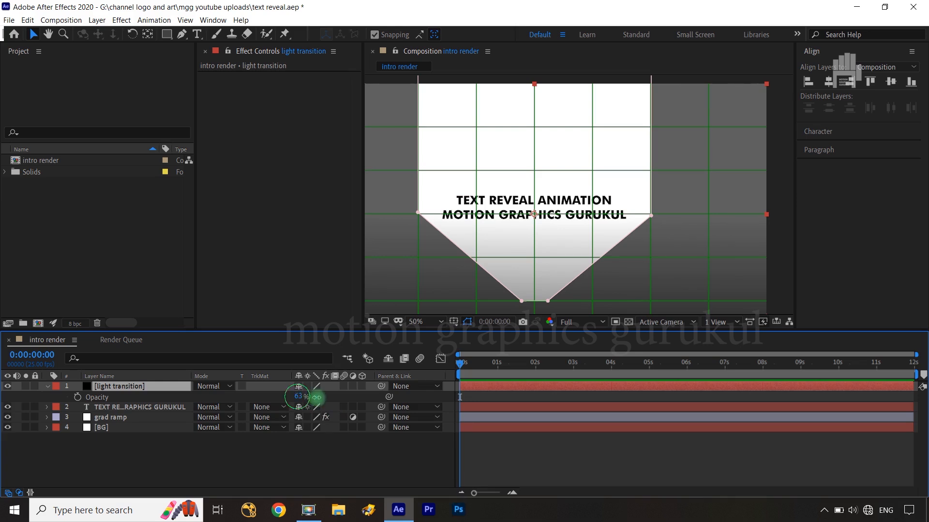
drag(300, 397, 390, 397)
Hide the proportional grid, fit the whole frame in the viewer and deselect the layer.
click(452, 322)
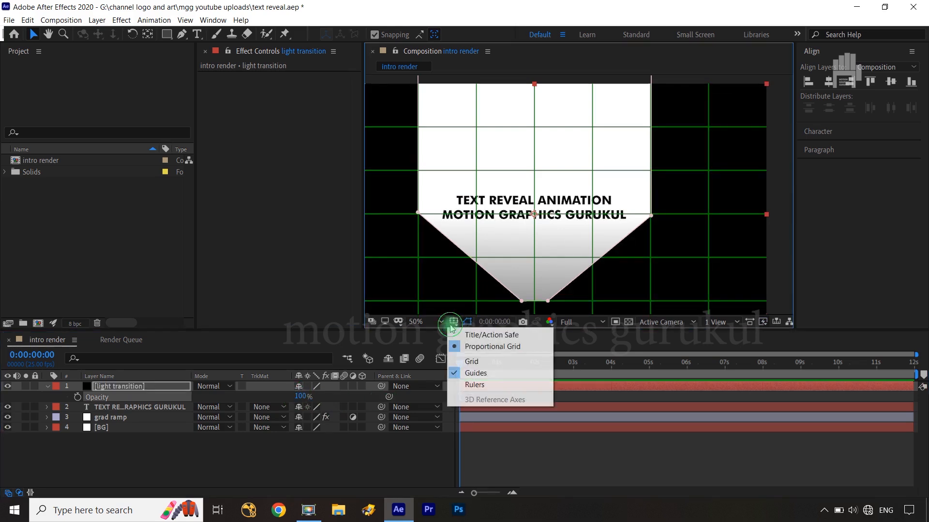
click(496, 346)
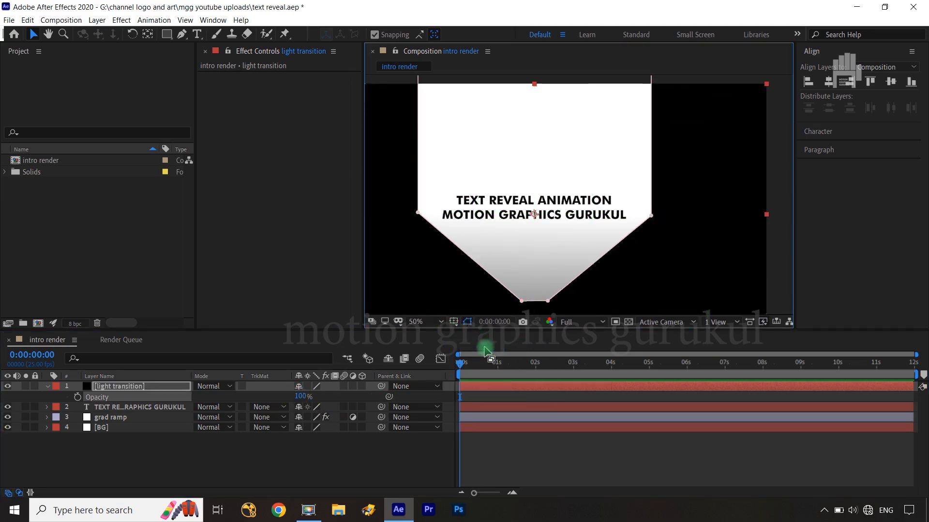
key(shift+slash)
click(362, 442)
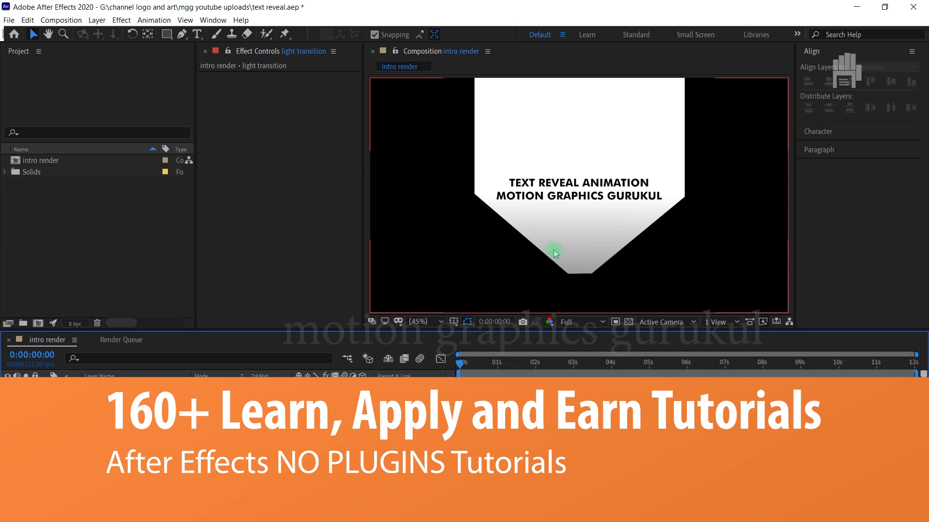
Move the two lowest vertices of the light transition mask down just past the lower edge of the frame.
click(111, 388)
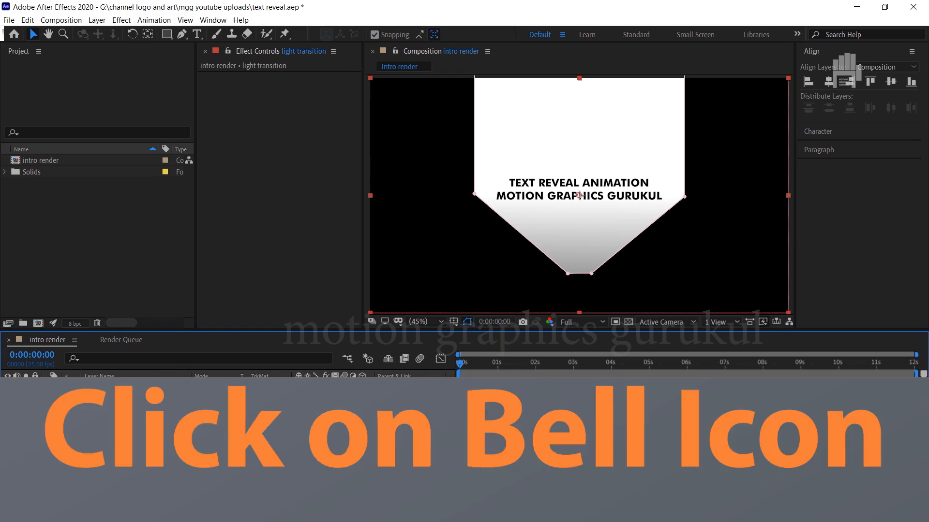
drag(622, 270, 585, 324)
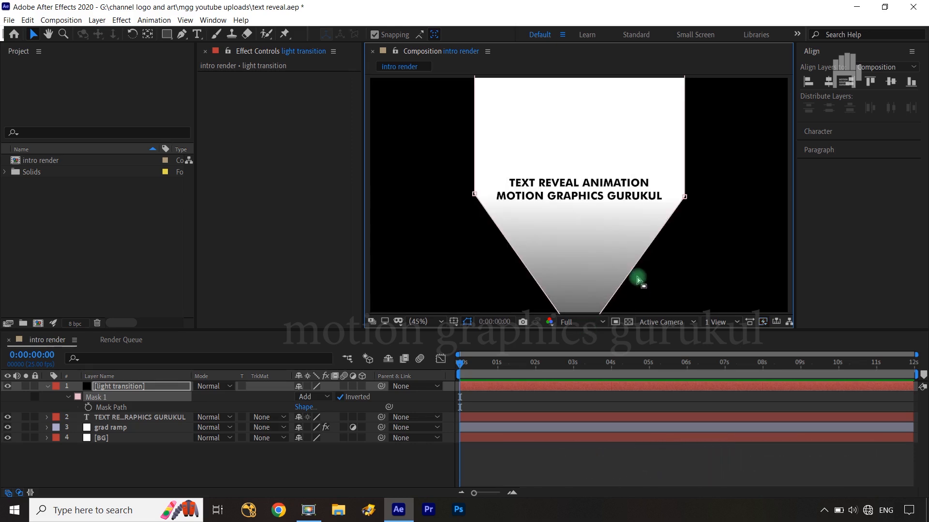
key(comma)
key(comma)
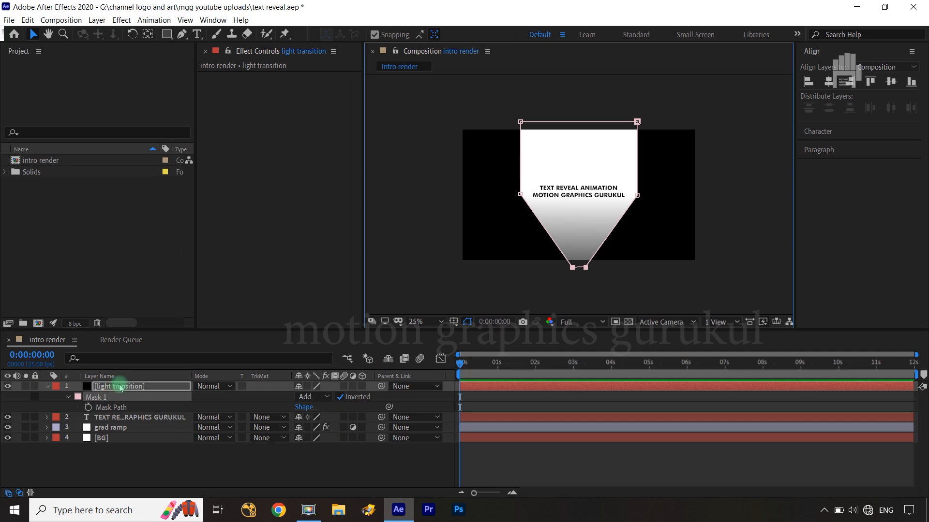
Move the text layer up by setting its Y position to 402.7.
click(120, 416)
key(p)
drag(324, 432, 262, 428)
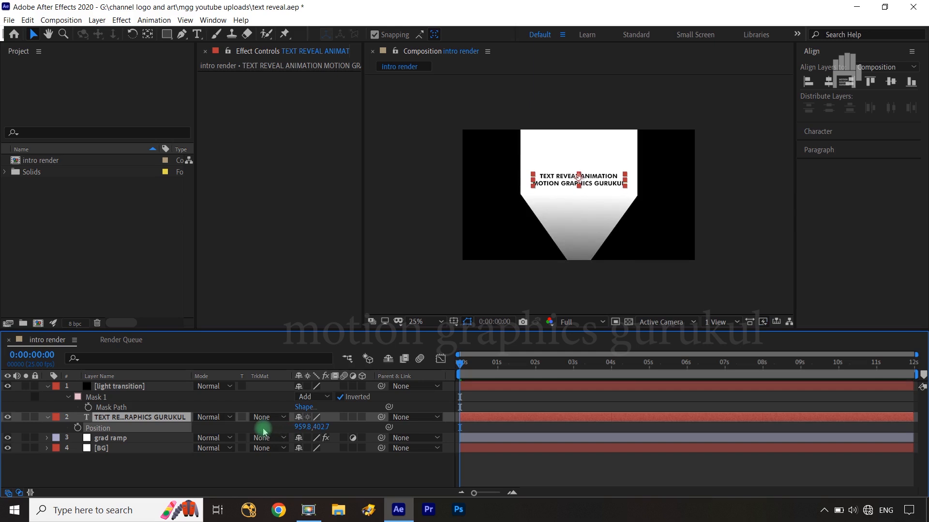
click(296, 465)
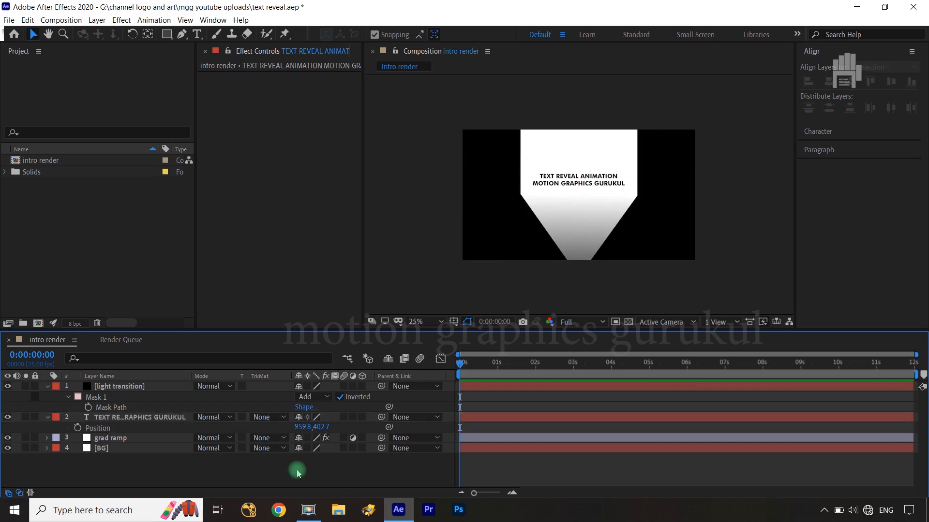
Set Blend With Original to 0% in the Gradient Ramp effect of the grad ramp layer.
click(131, 429)
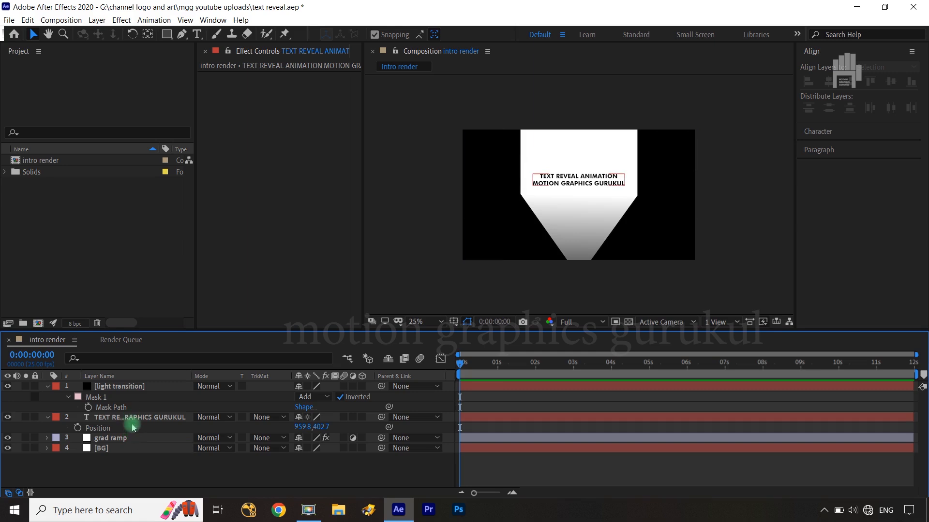
click(125, 438)
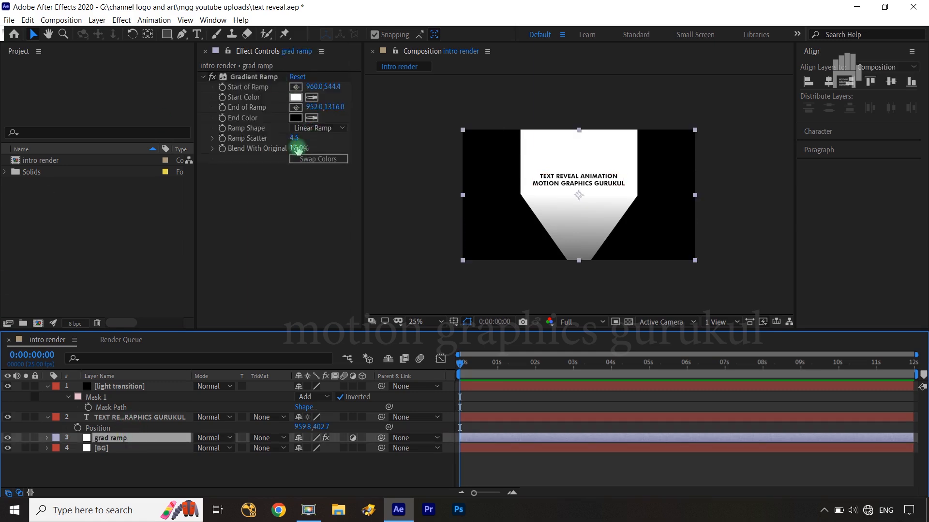
drag(296, 150, 259, 150)
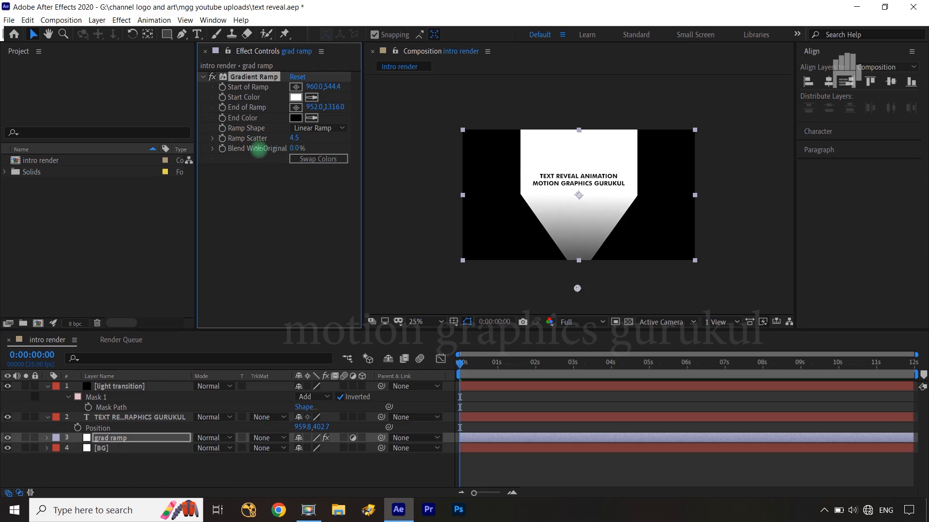
click(256, 205)
click(134, 439)
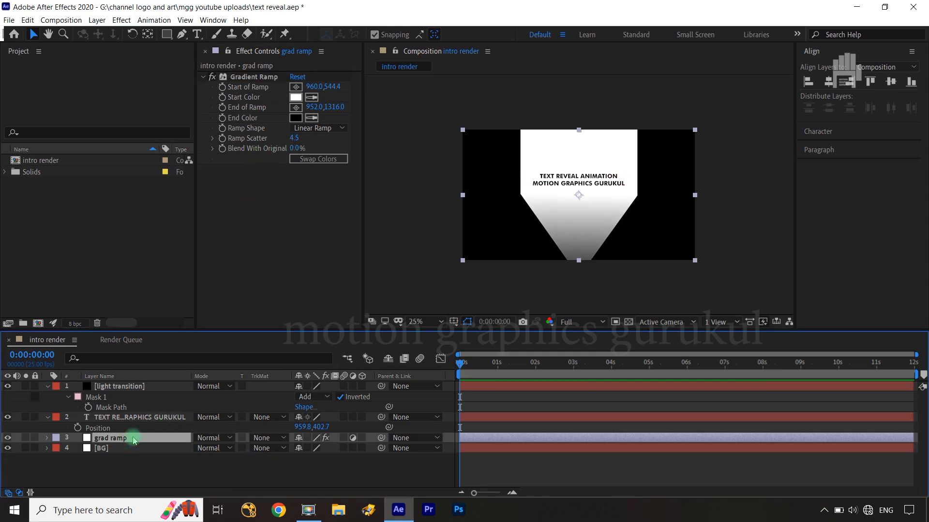
key(t)
key(t)
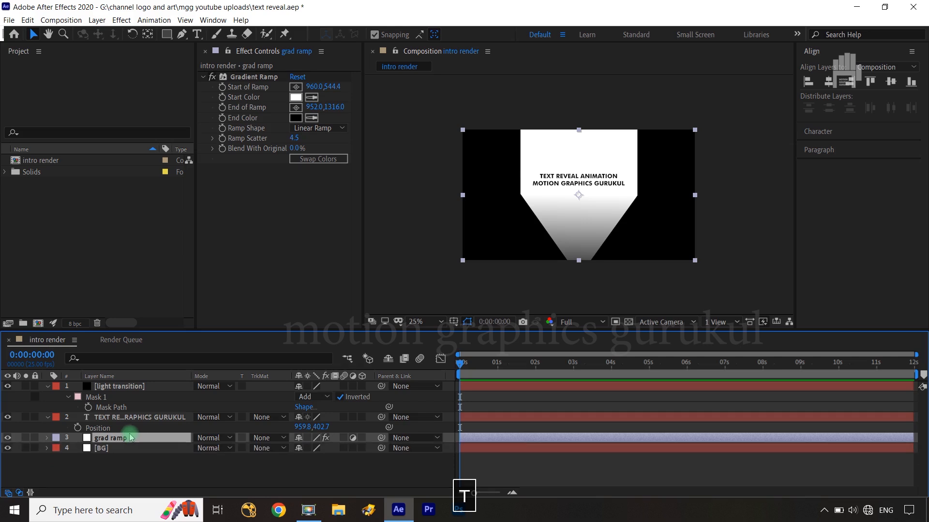
Move the Gradient Ramp's end point on the grad ramp layer up to 952.0,1232.0 and deselect the layer.
click(204, 485)
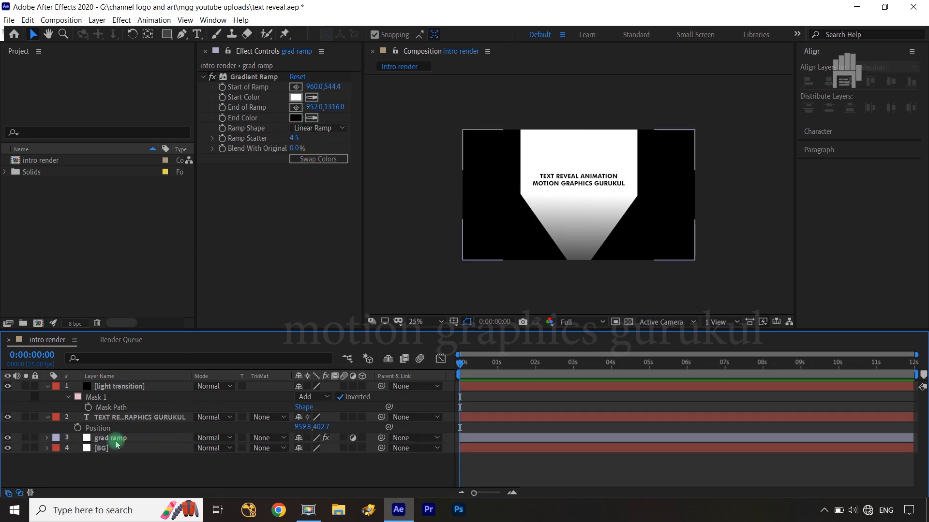
click(247, 77)
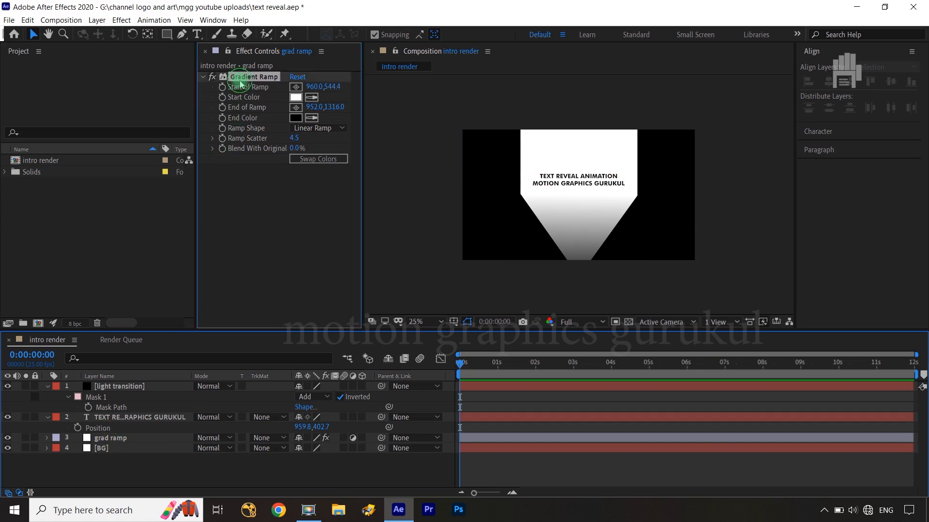
drag(577, 292, 579, 289)
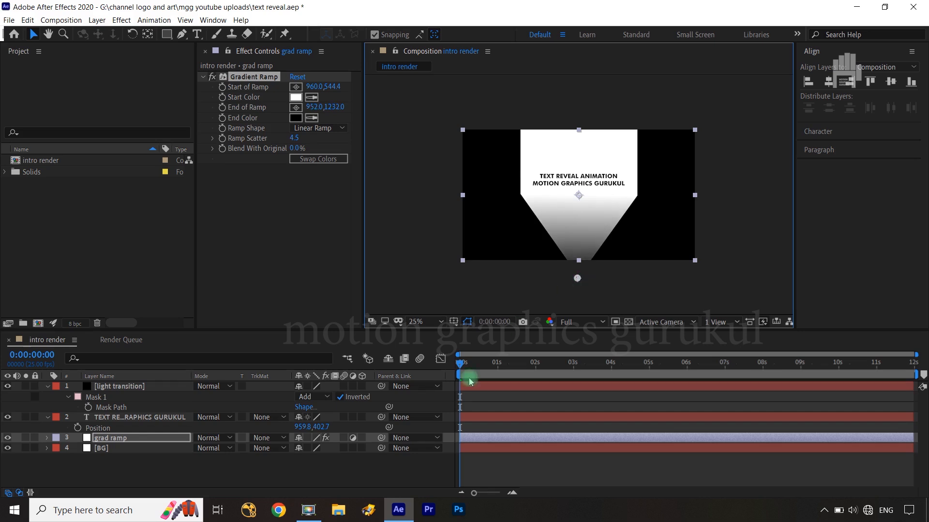
click(413, 475)
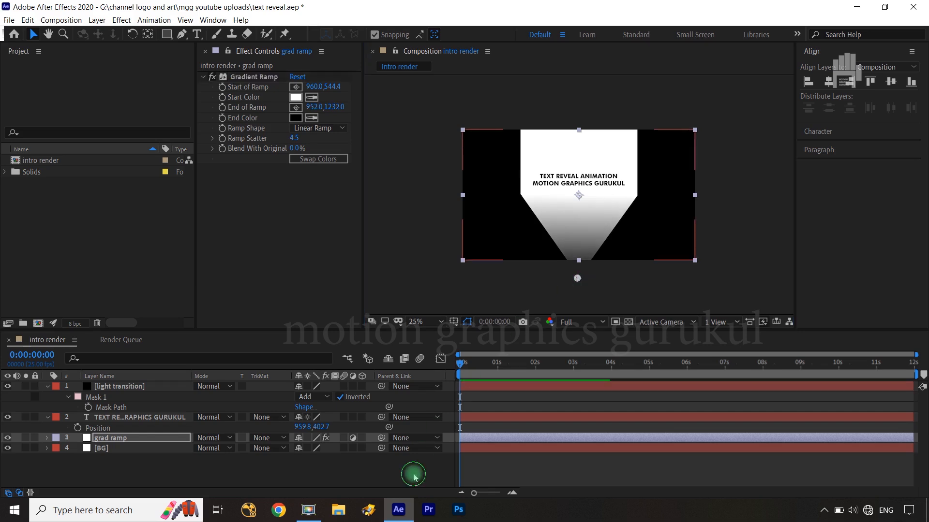
Collapse the open properties of the light transition and text layers in the timeline.
click(199, 518)
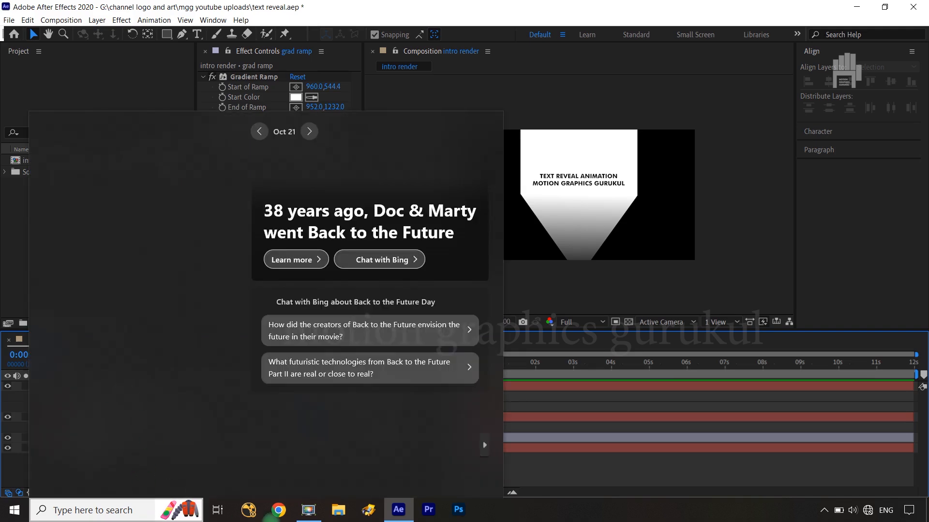
click(543, 517)
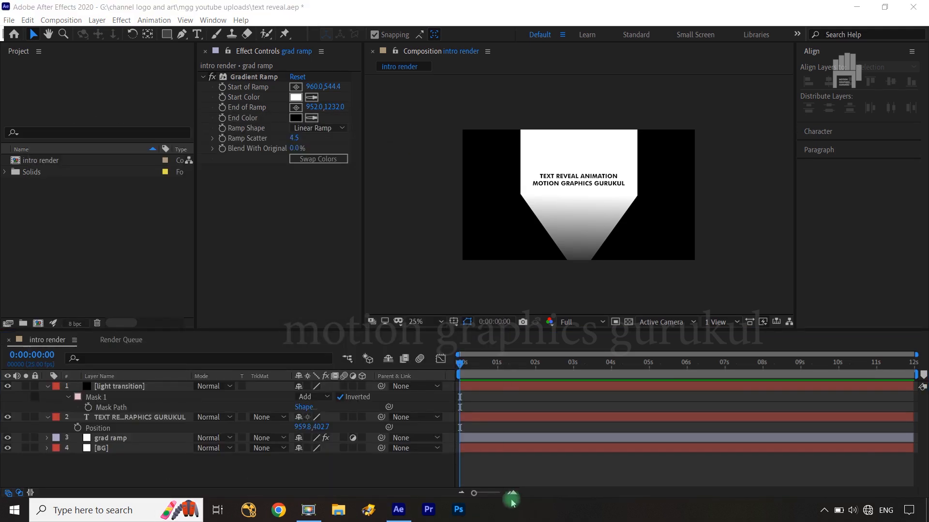
click(209, 476)
click(265, 389)
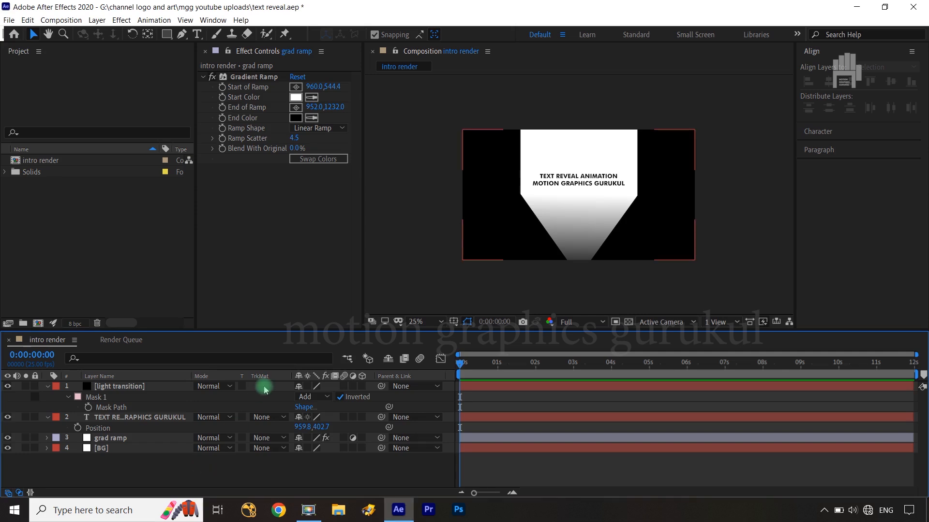
click(540, 270)
click(51, 387)
click(46, 387)
click(47, 397)
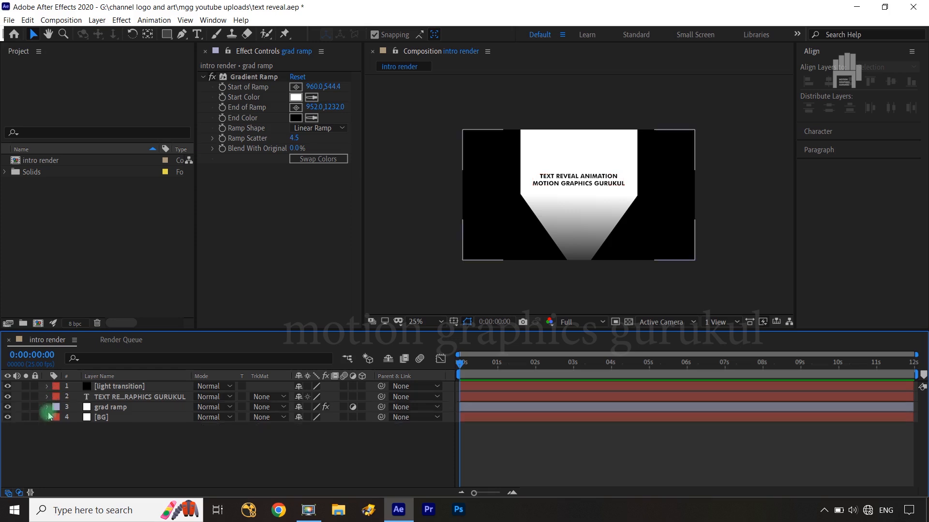
Start keyframing the Mask Path of the light transition layer at 0 seconds.
click(145, 387)
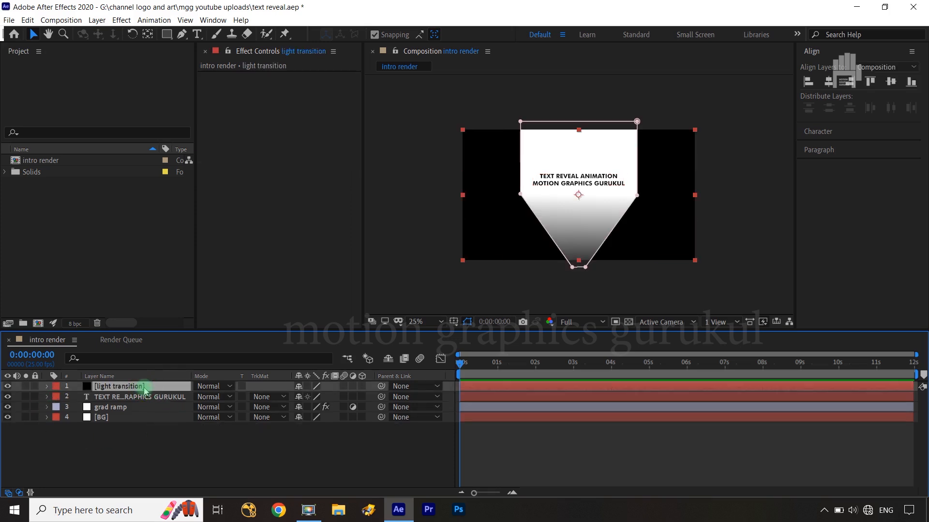
key(m)
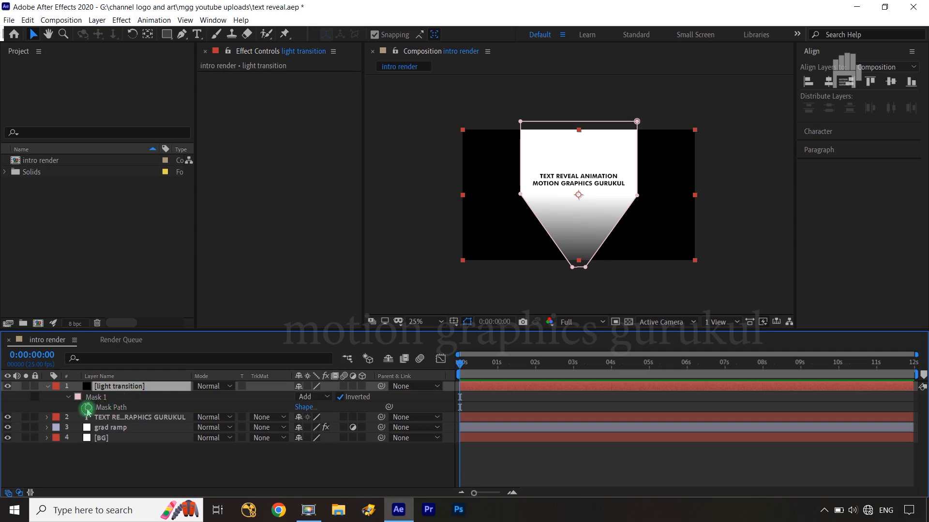
click(88, 409)
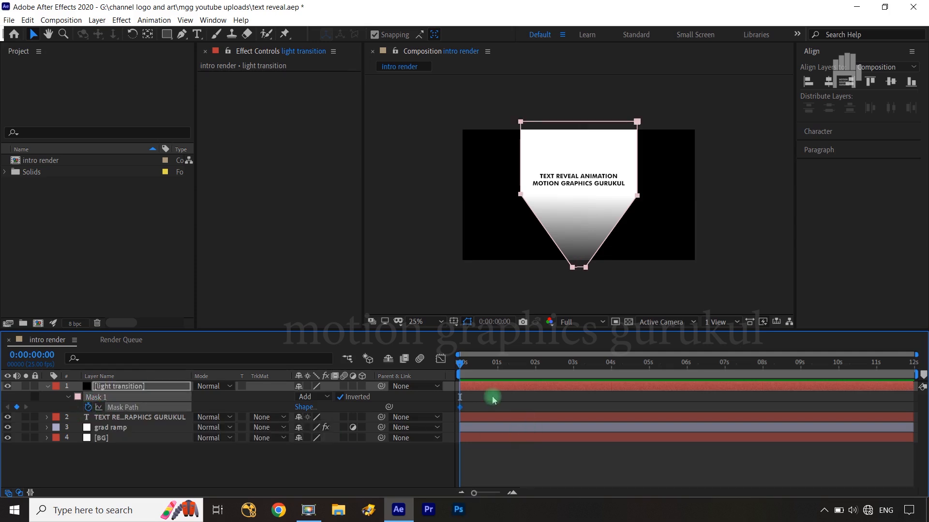
Shift the Mask Path keyframe to 0:00:03:01, and at 0 seconds move the four upper mask vertices past the frame's left edge.
drag(460, 407, 574, 409)
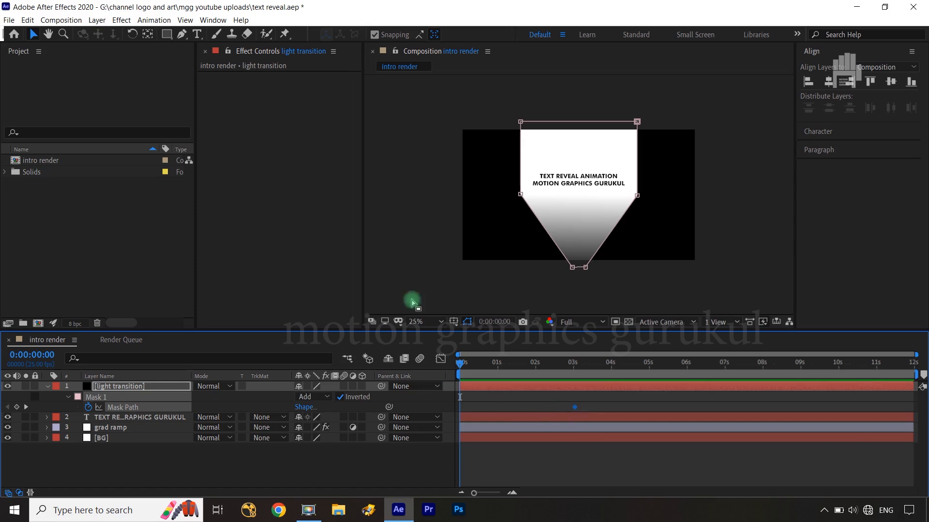
drag(504, 107, 454, 215)
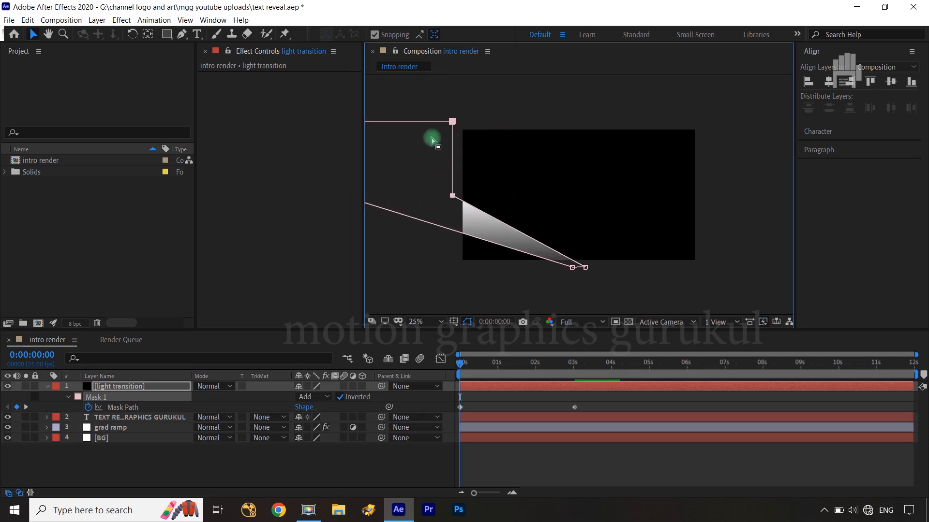
drag(430, 109, 478, 204)
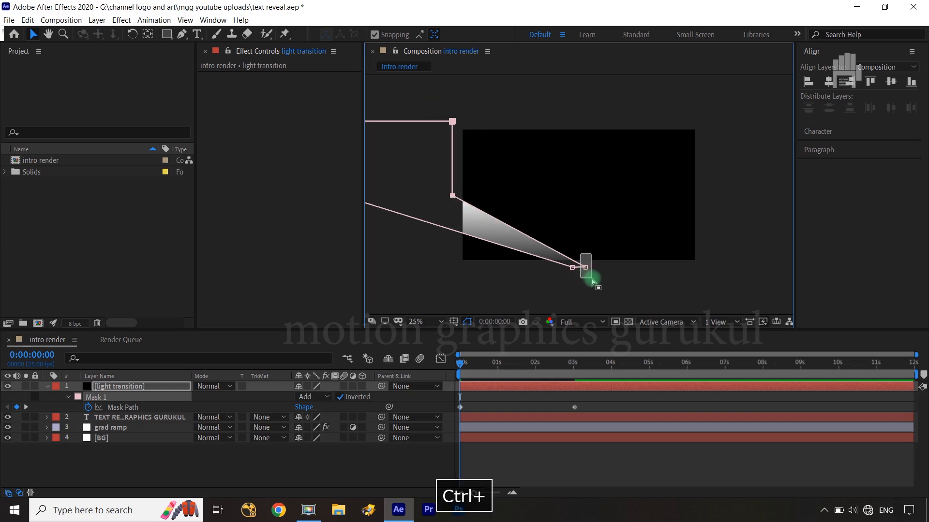
ctrl+click(591, 277)
drag(583, 270, 580, 269)
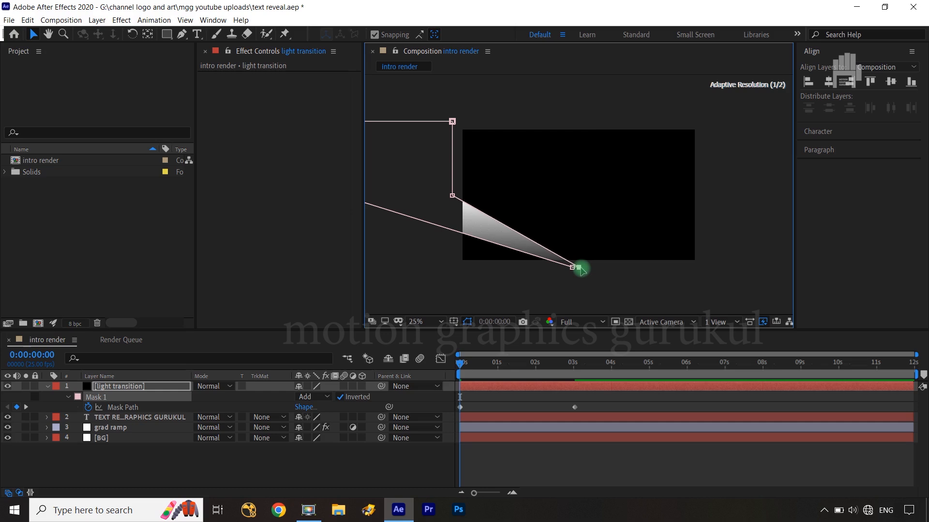
key(ctrl+z)
Narrow the mask at 0 seconds to a thin sliver by moving its right-hand vertices left and joining the two lowest vertices.
drag(431, 103, 465, 201)
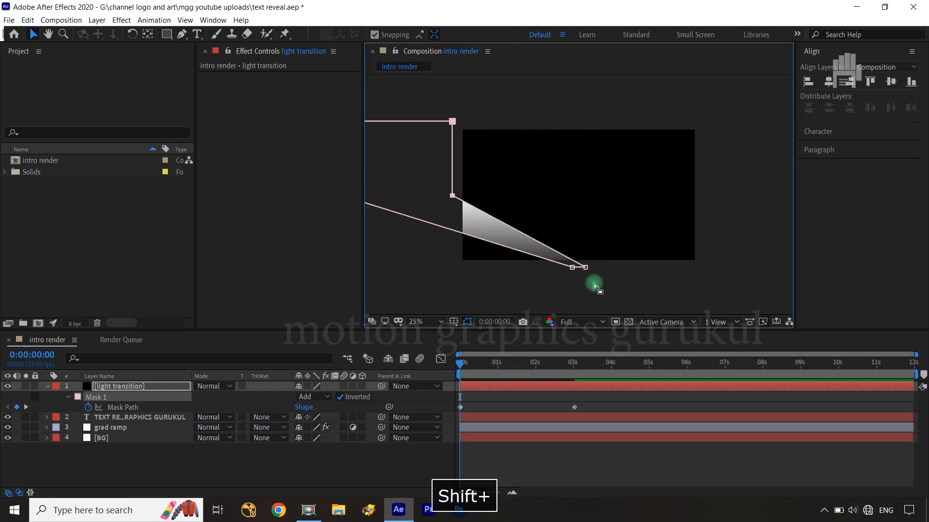
mouse_move(577, 254)
mouse_down()
mouse_move(593, 279)
mouse_move(573, 271)
mouse_up()
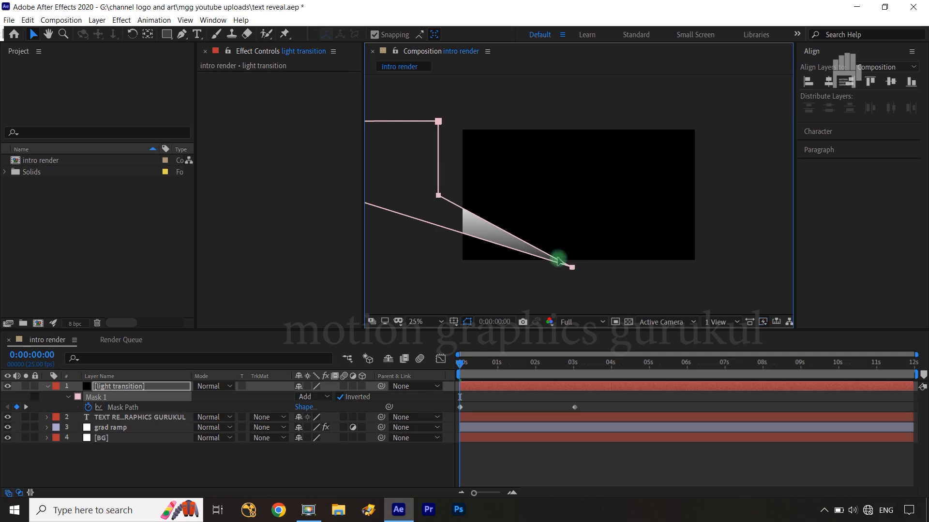
drag(421, 101, 368, 207)
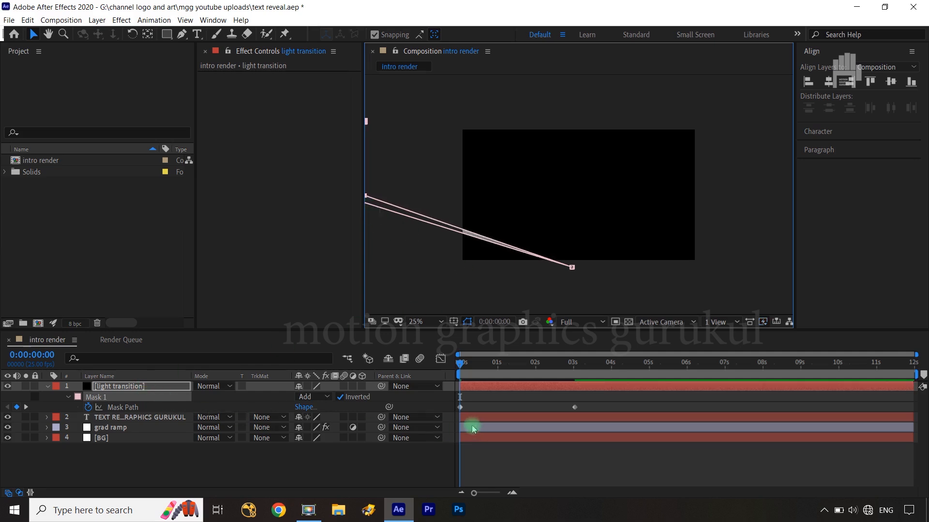
key(comma)
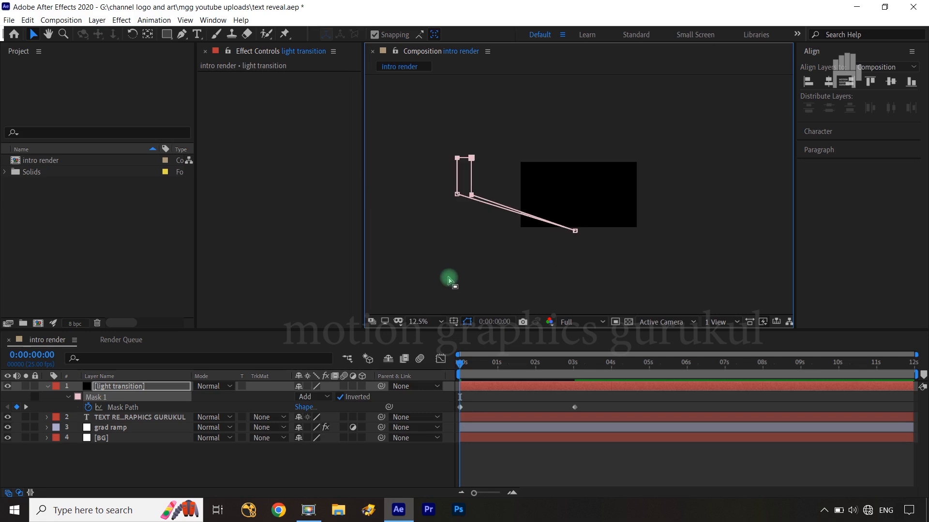
Show all mask properties of the light transition layer and keyframe Mask Expansion at -15 pixels at 0 seconds.
click(155, 385)
key(m)
key(m)
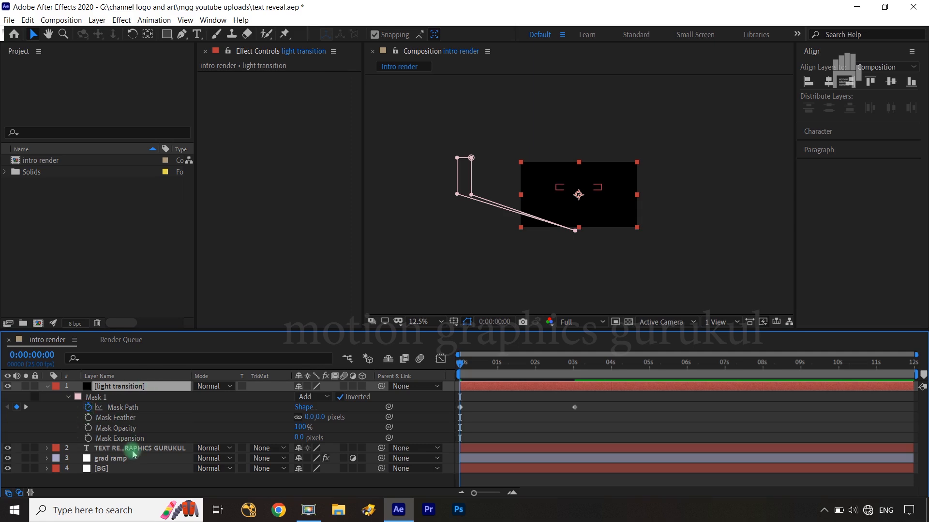
click(89, 439)
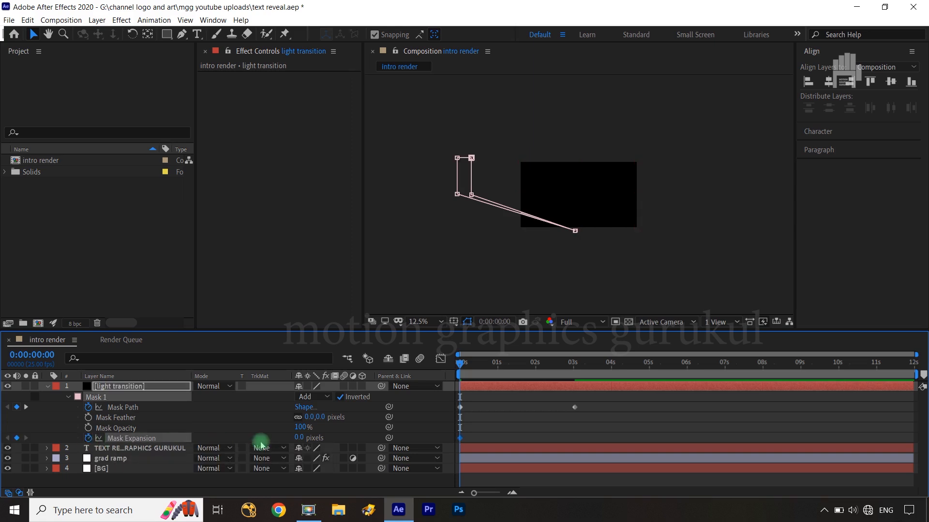
text(-10)
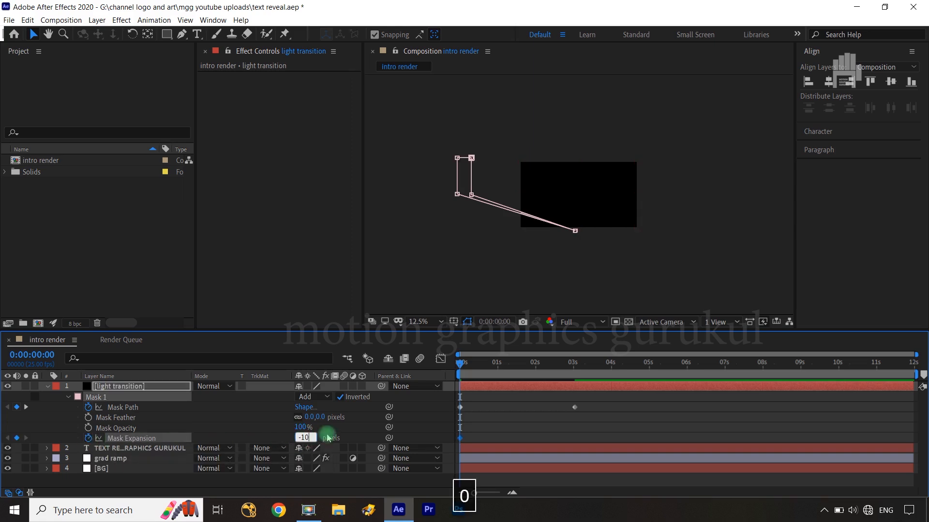
click(352, 418)
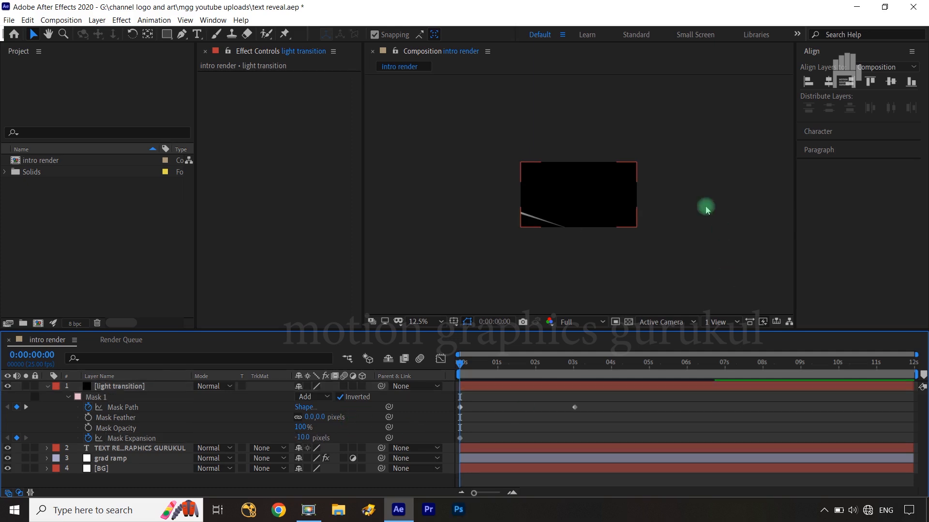
click(303, 436)
text(-15)
click(370, 431)
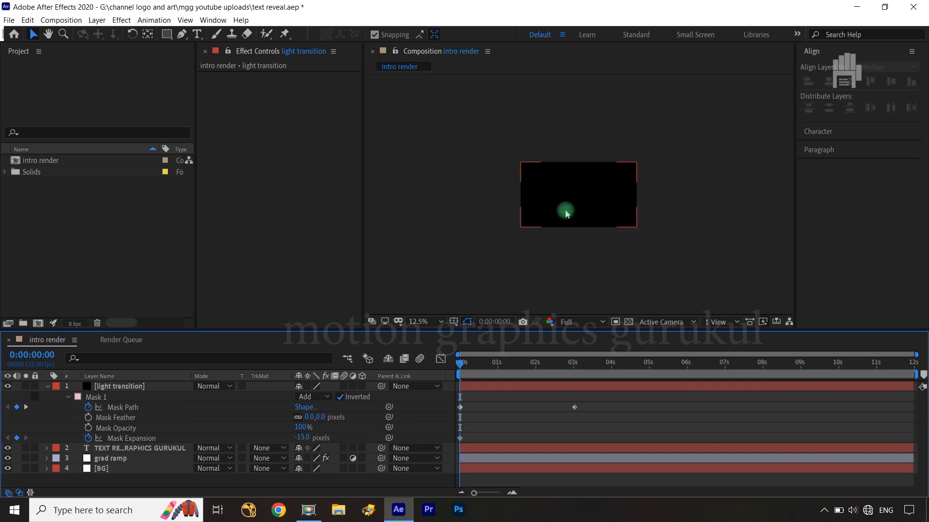
Advance to 0:00:00:04 and set Mask Expansion to 0 pixels.
key(period)
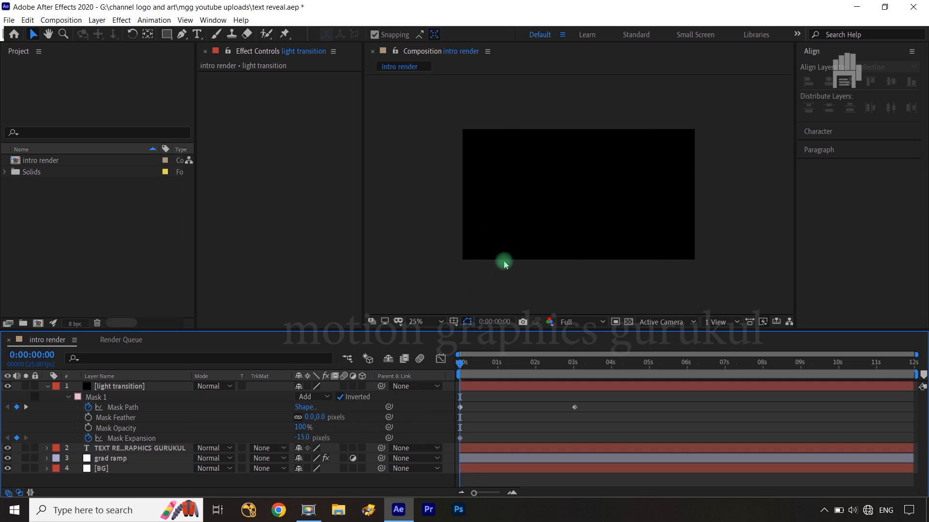
key(ctrl+Right)
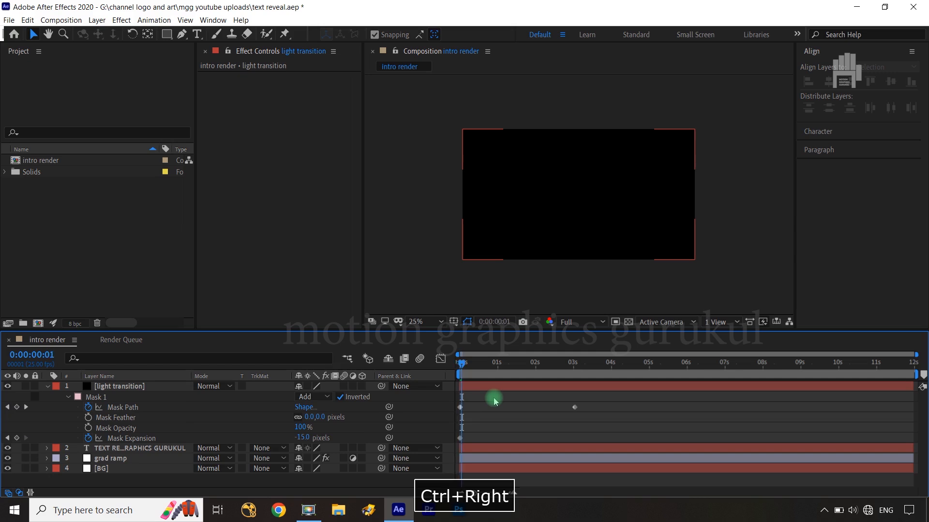
key(ctrl+Right)
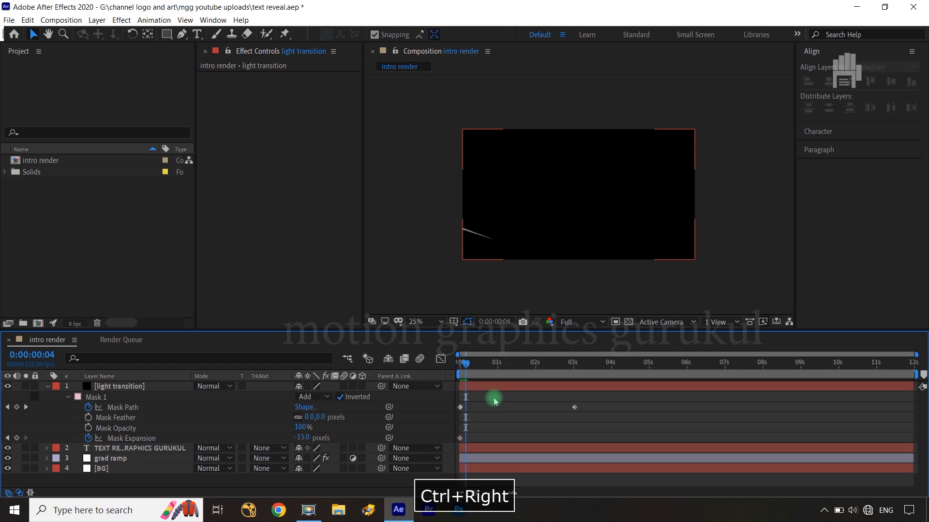
click(303, 438)
text(0)
click(356, 430)
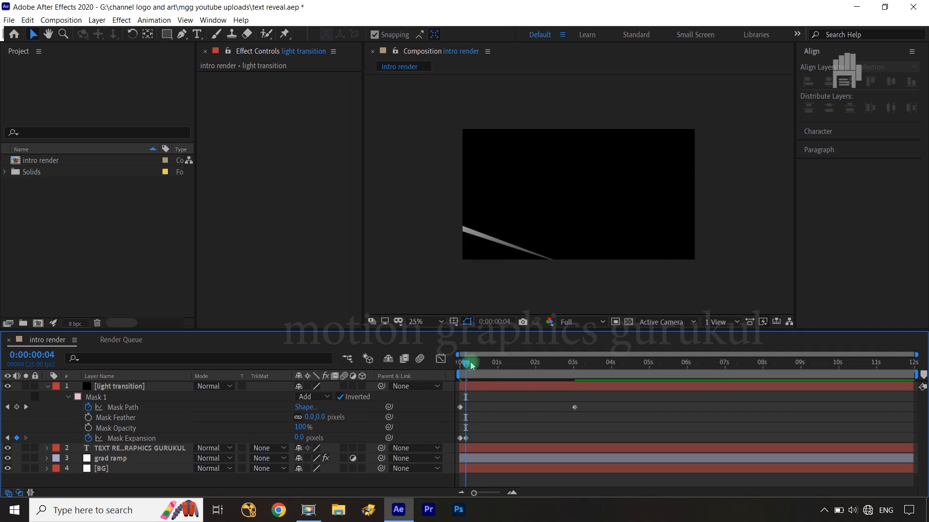
Add a Mask Path keyframe at 0:00:04:00 that holds the fully open mask shape.
drag(472, 365, 575, 377)
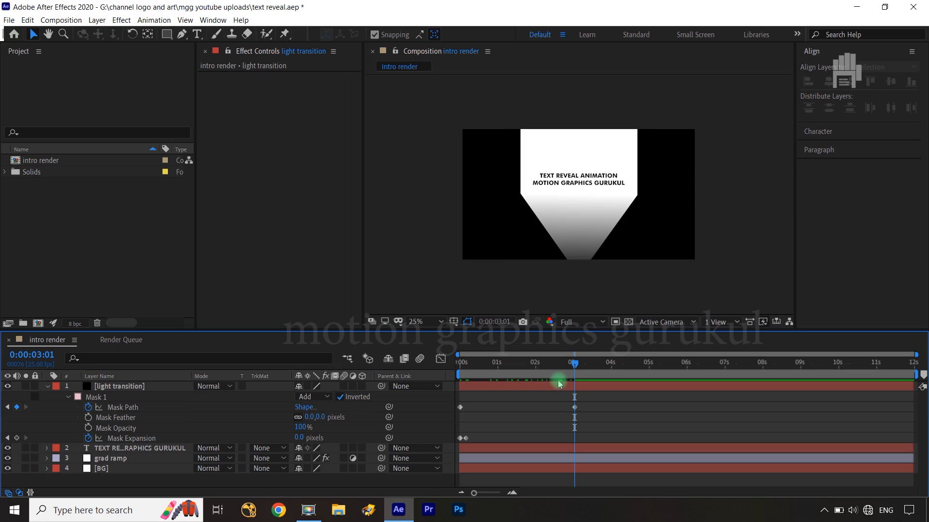
drag(575, 369, 609, 374)
click(265, 427)
click(16, 407)
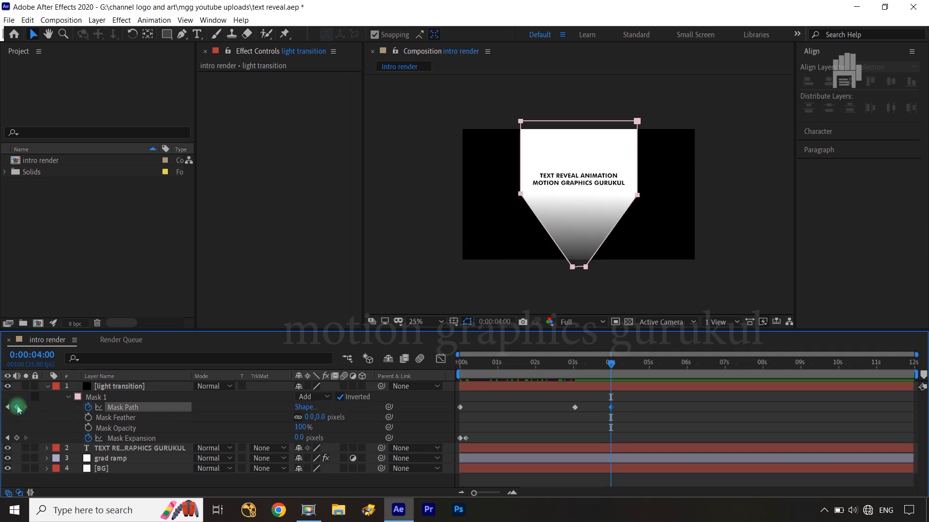
At 0:00:06:01, move the upper mask vertices past the frame's right edge and narrow the mask to a thin sliver with its lowest vertices joined.
drag(608, 366, 688, 374)
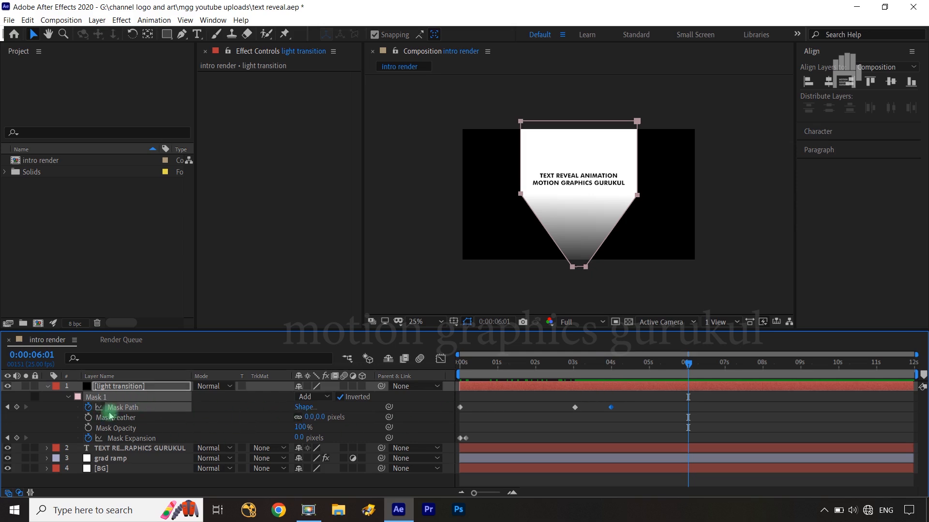
drag(503, 110, 826, 211)
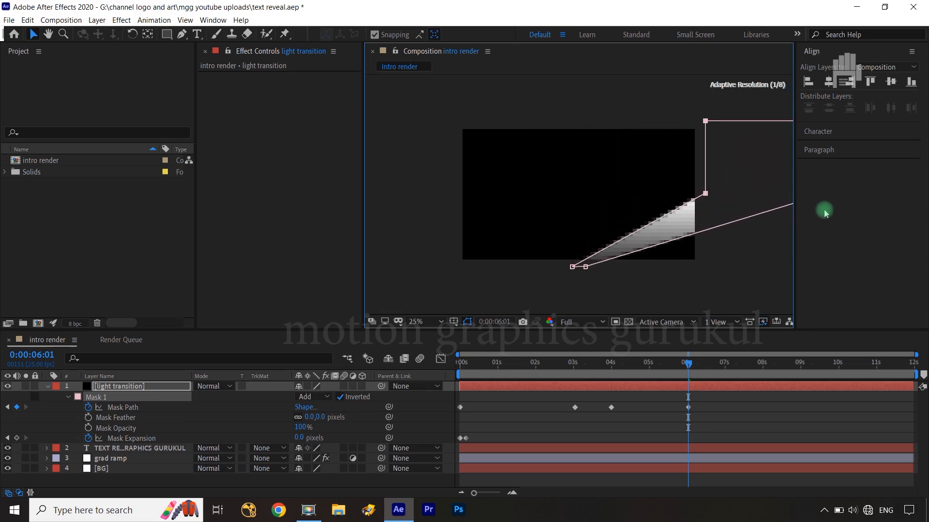
drag(683, 101, 721, 208)
drag(556, 245, 587, 268)
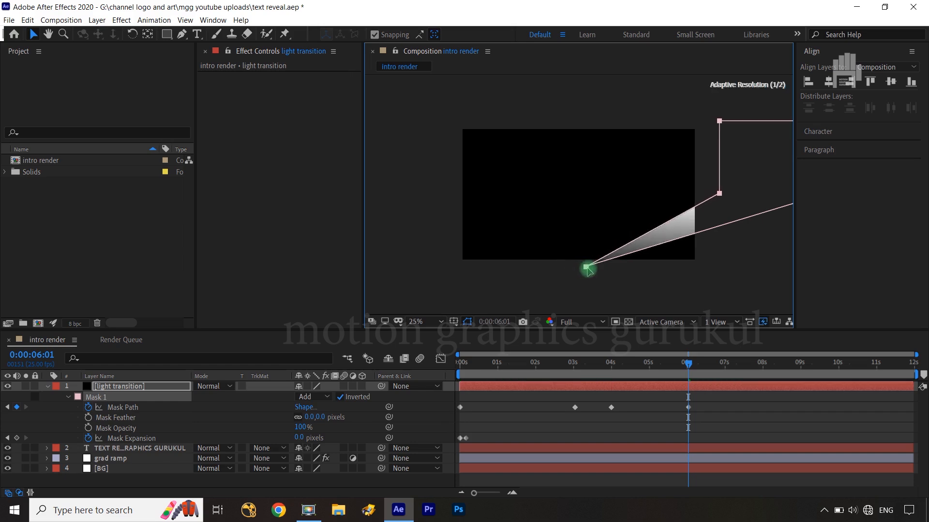
drag(702, 98, 730, 200)
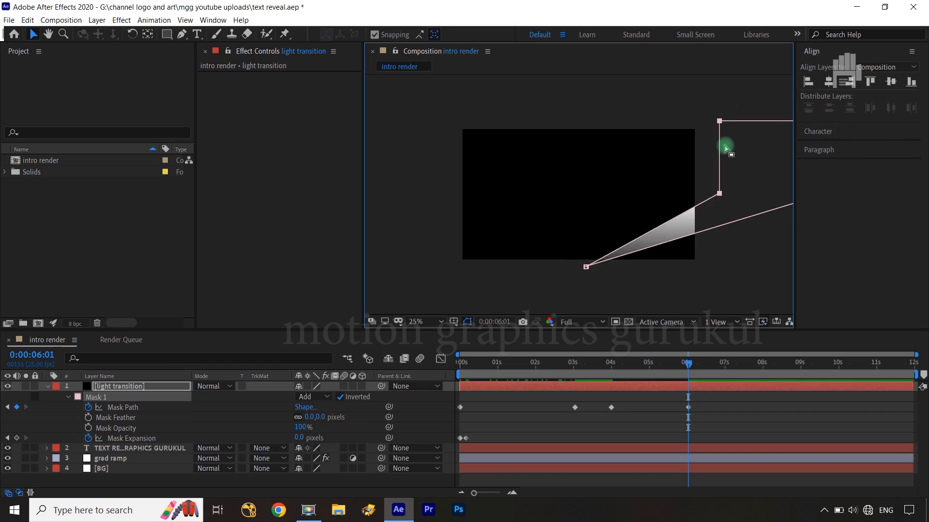
drag(719, 120, 805, 134)
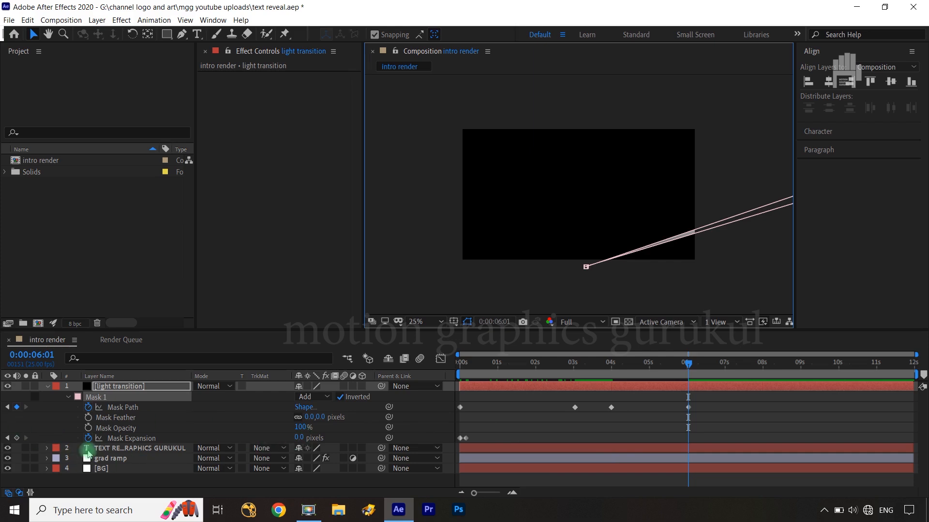
Add a Mask Expansion keyframe at 0:00:06:01 and set its value to -15 pixels.
click(16, 438)
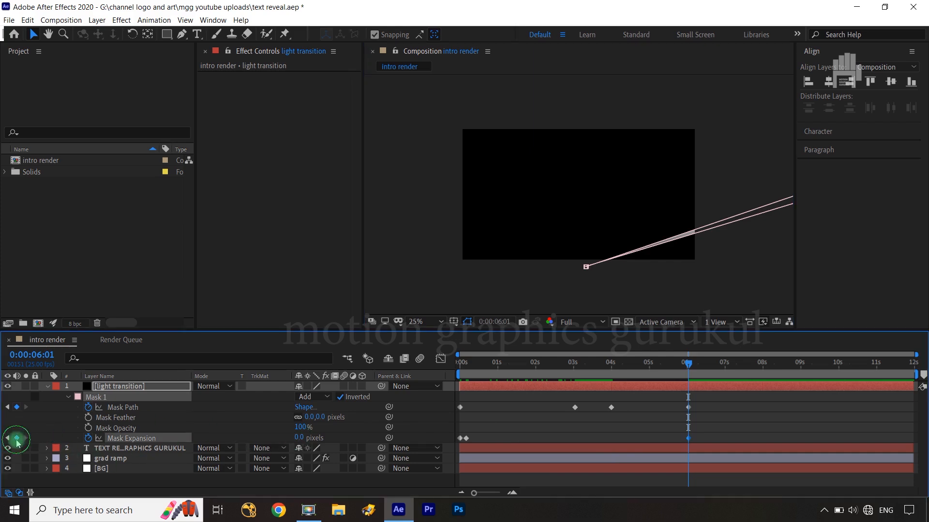
click(297, 437)
text(-1)
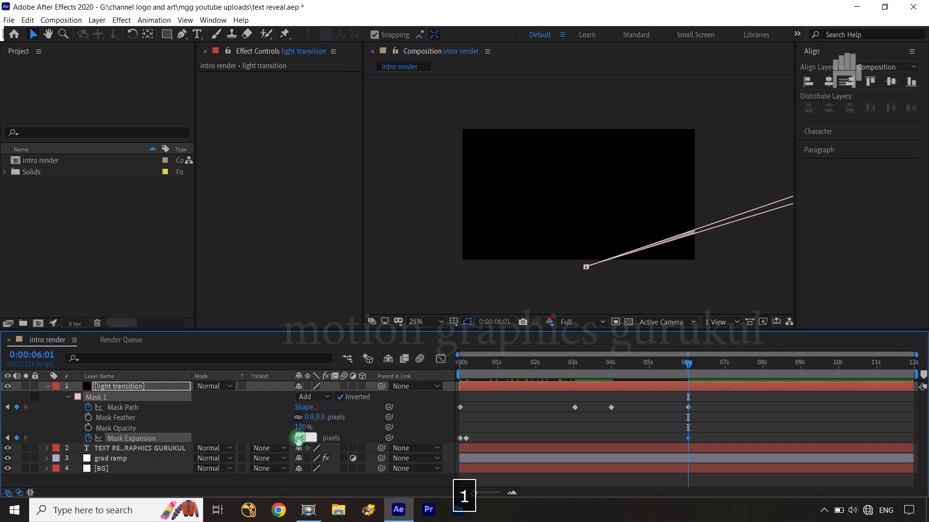
click(379, 429)
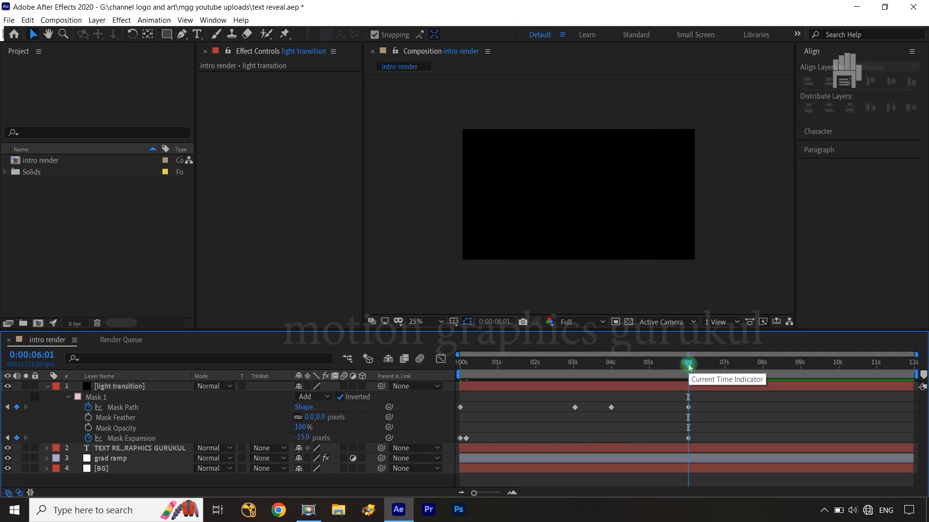
Step back to 0:00:05:22 and set the light transition layer's Mask Expansion to 0 pixels.
key(ctrl+Left)
key(ctrl+Left)
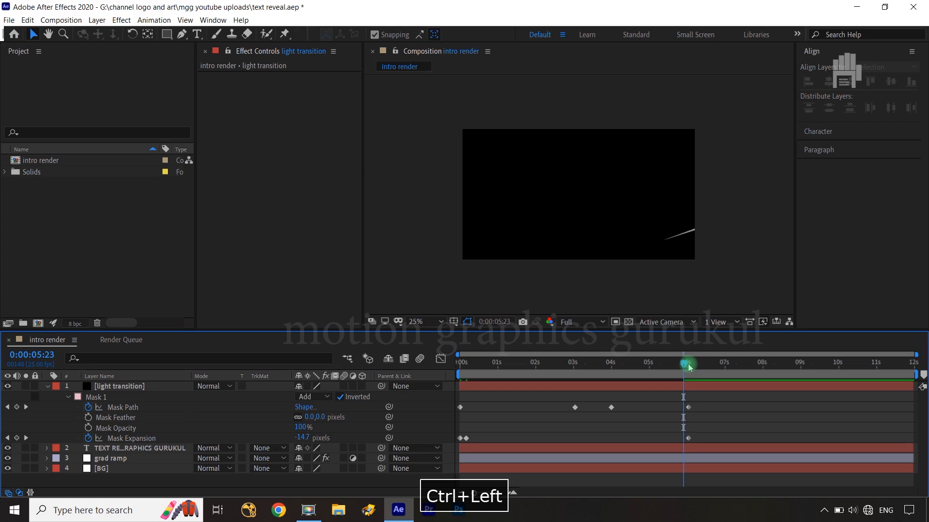
click(302, 437)
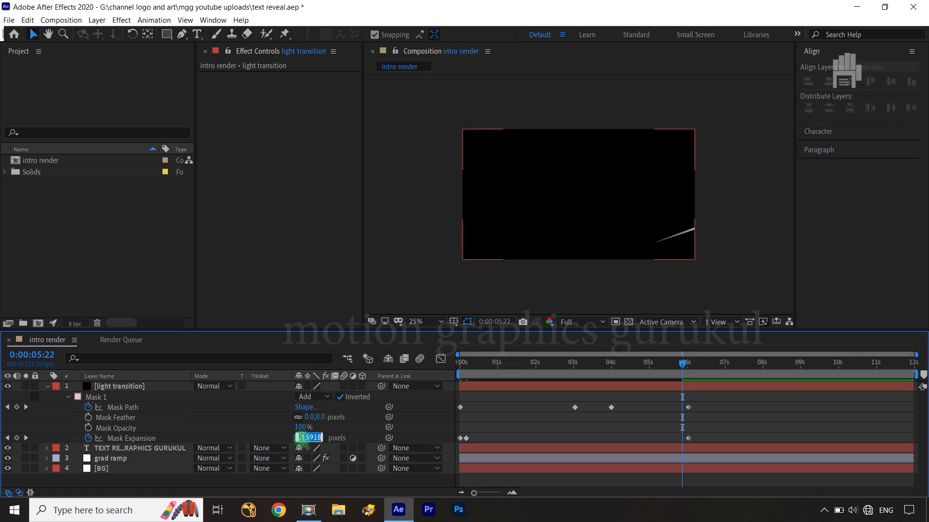
text(0)
key(Return)
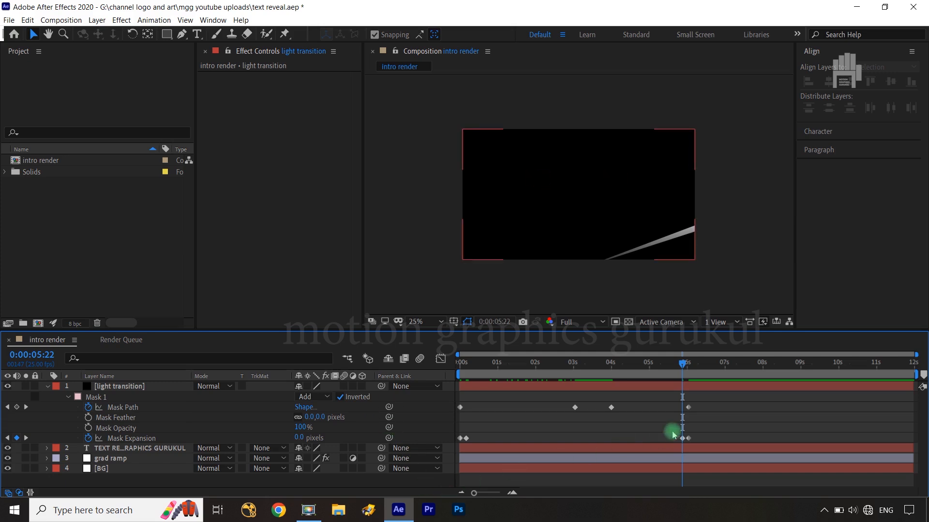
Apply Easy Ease to all Mask Path keyframes and reshape their speed graph into sharp early peaks just after 0 and 4 seconds.
drag(704, 408, 448, 424)
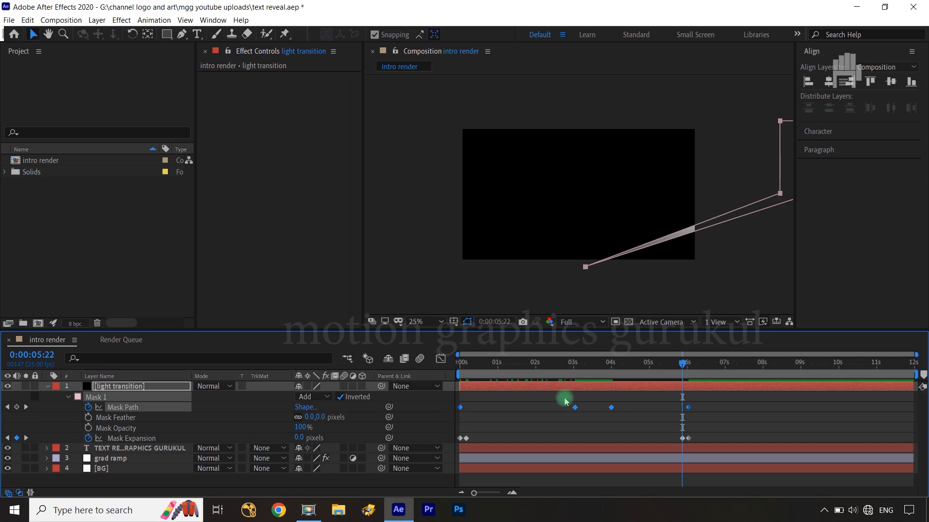
key(F9)
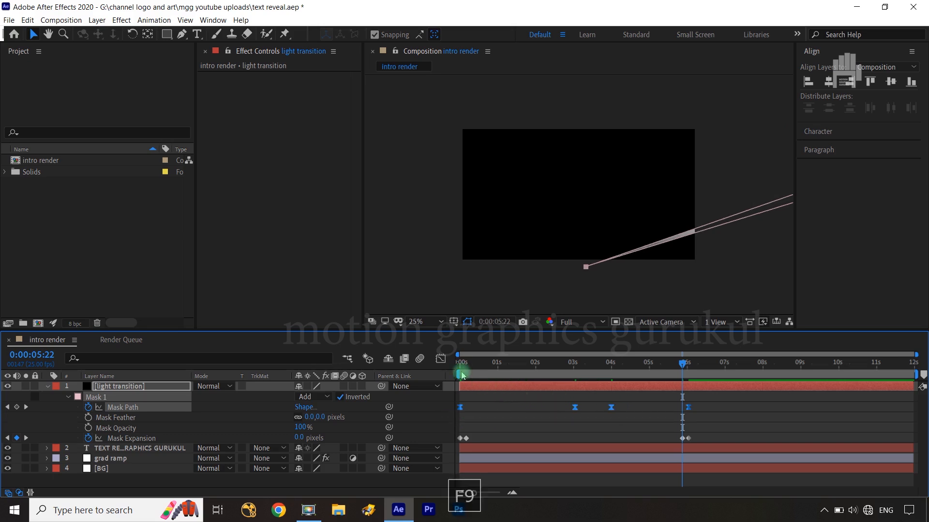
click(440, 359)
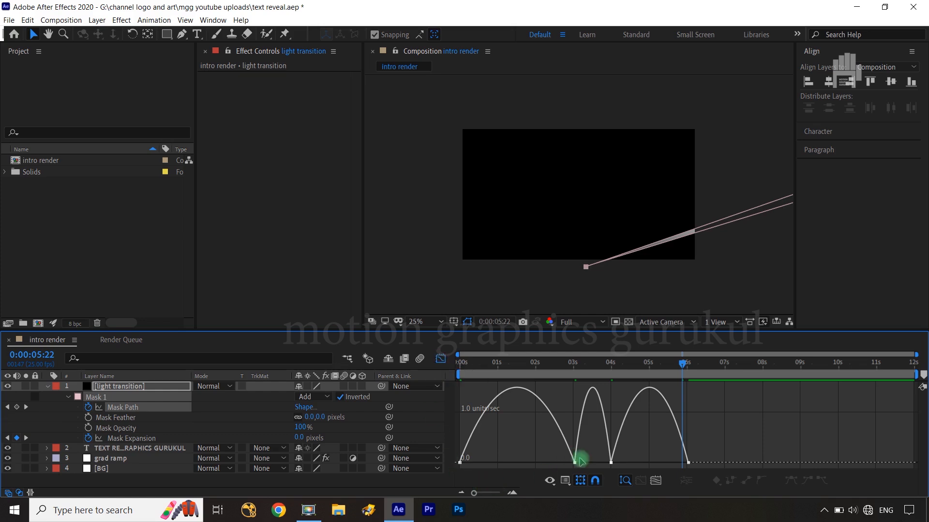
drag(590, 452, 466, 427)
drag(709, 444, 638, 466)
drag(640, 433, 613, 431)
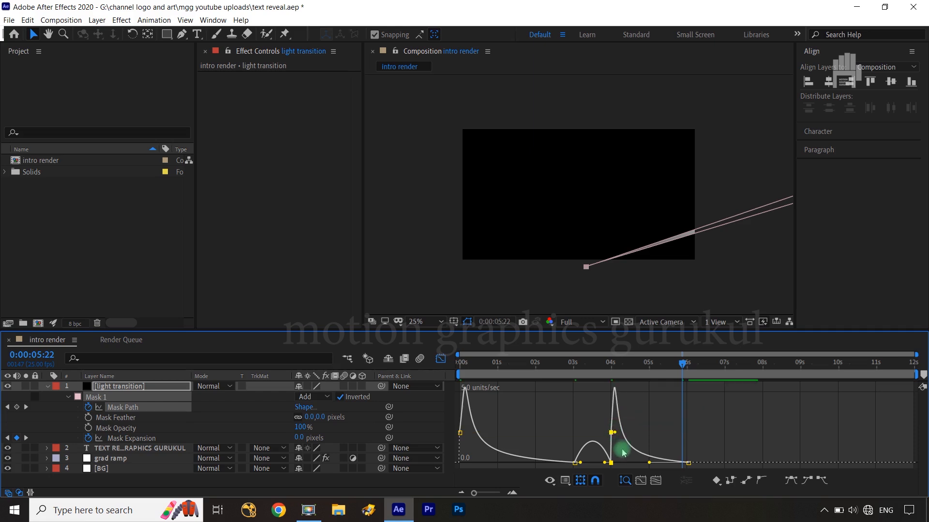
click(437, 360)
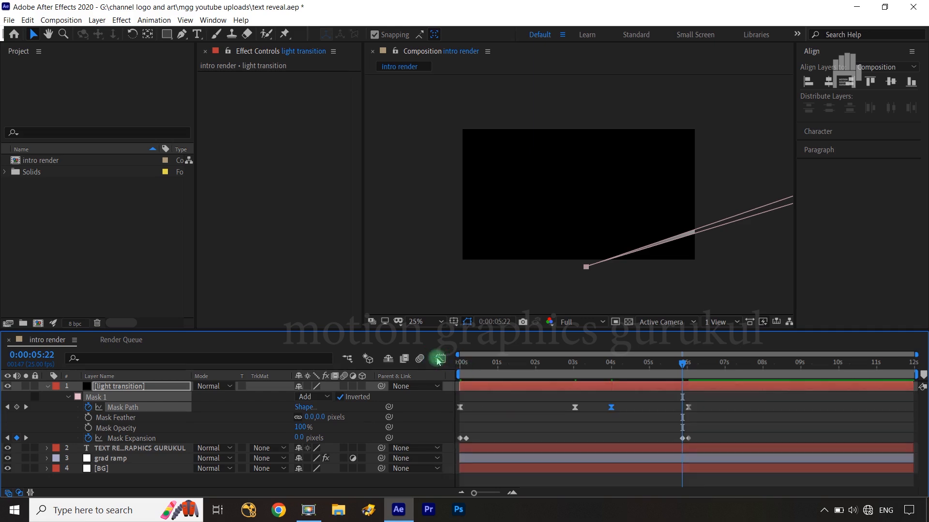
Scrub between about 3 seconds and 0:00:06:01 to review the eased closing of the light mask.
drag(686, 363, 573, 372)
drag(576, 370, 690, 370)
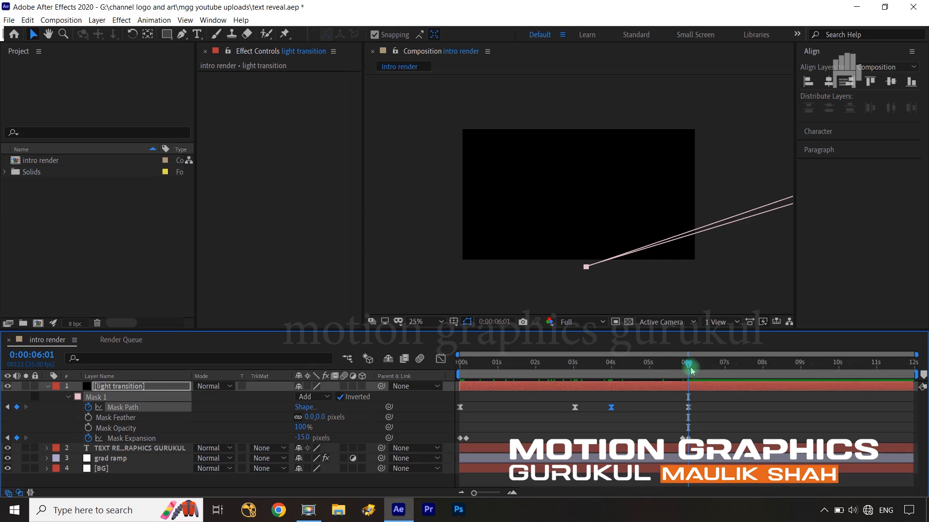
click(440, 415)
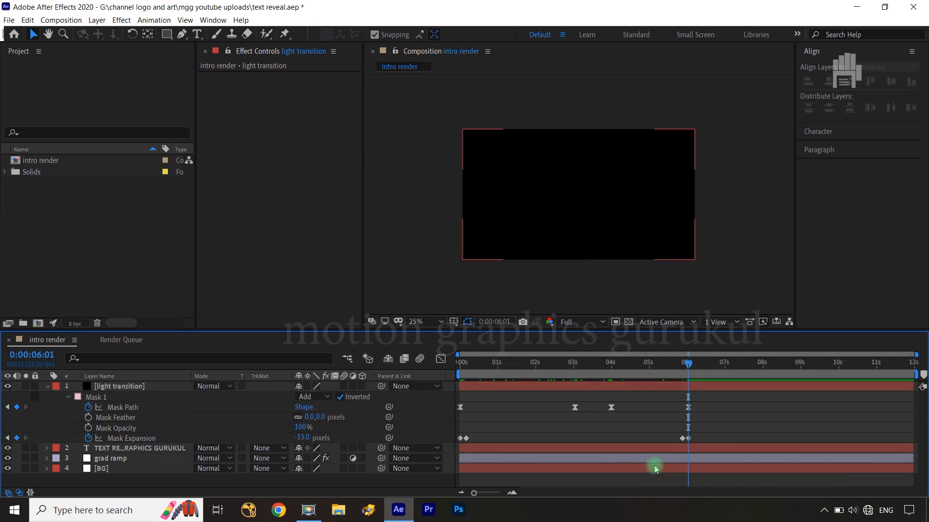
Duplicate the text layer and move the copy above the light transition layer.
click(168, 476)
click(165, 450)
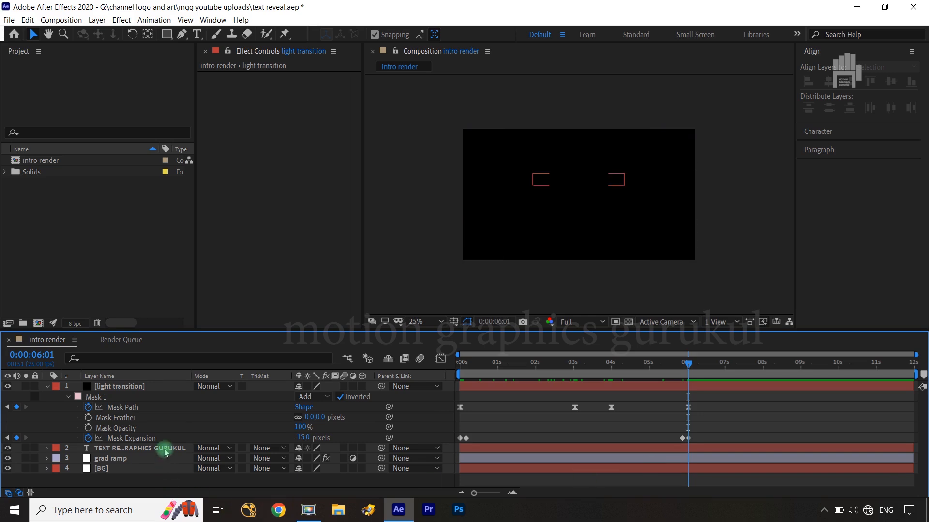
click(165, 451)
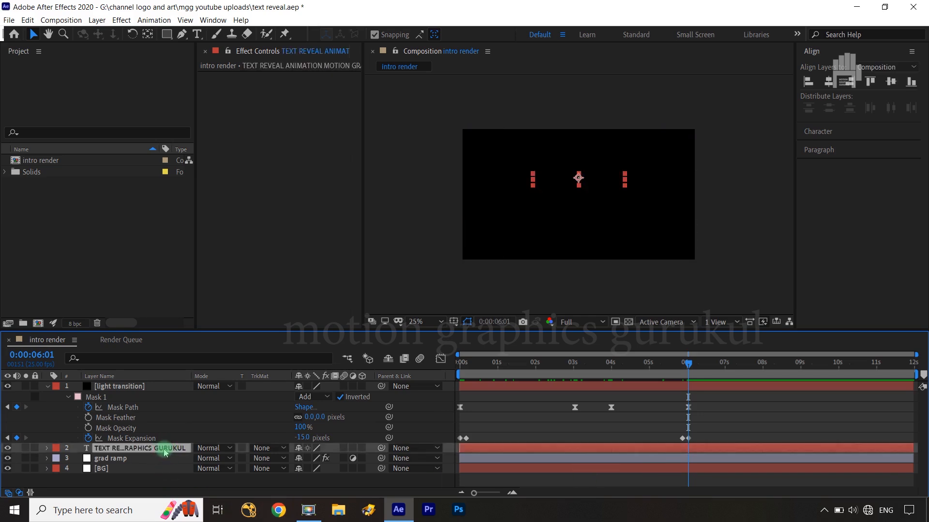
key(ctrl+d)
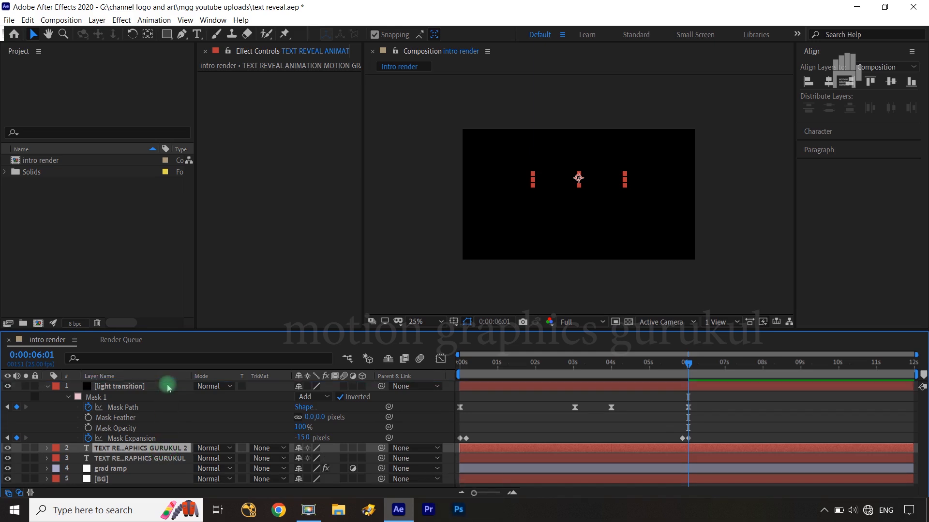
drag(168, 448, 168, 389)
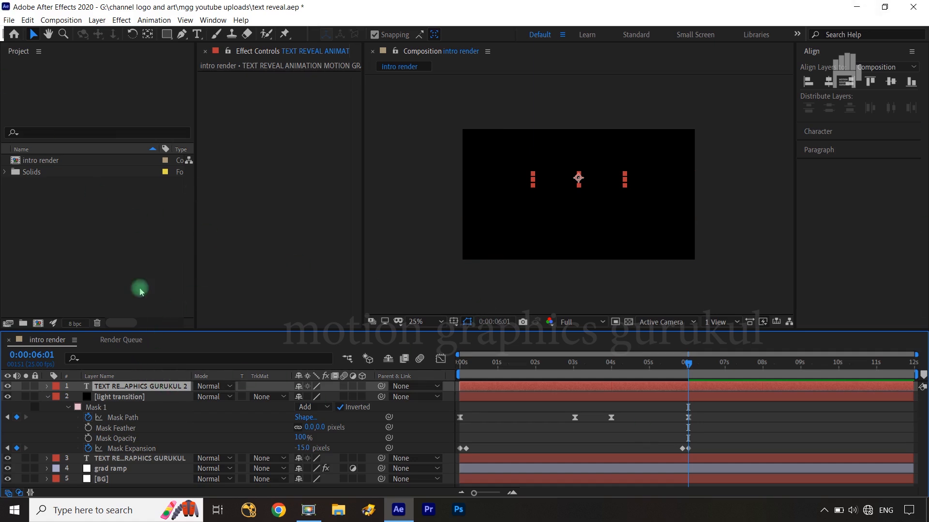
Change the fill colour of the duplicated text to white.
double_click(166, 386)
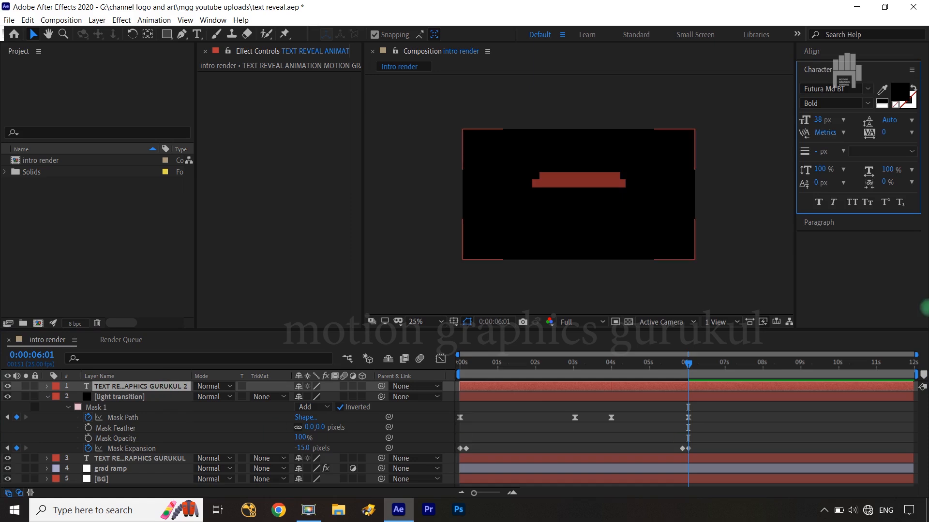
click(904, 94)
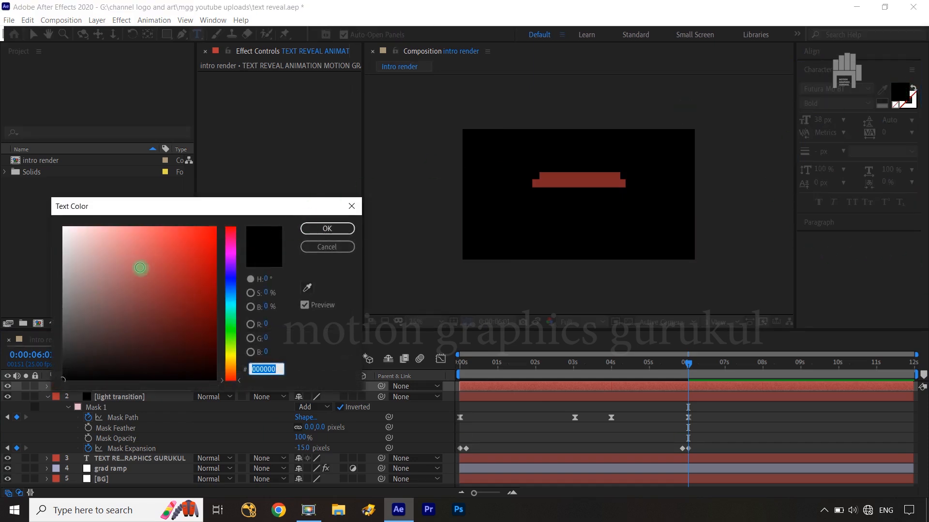
drag(156, 264, 48, 217)
click(325, 228)
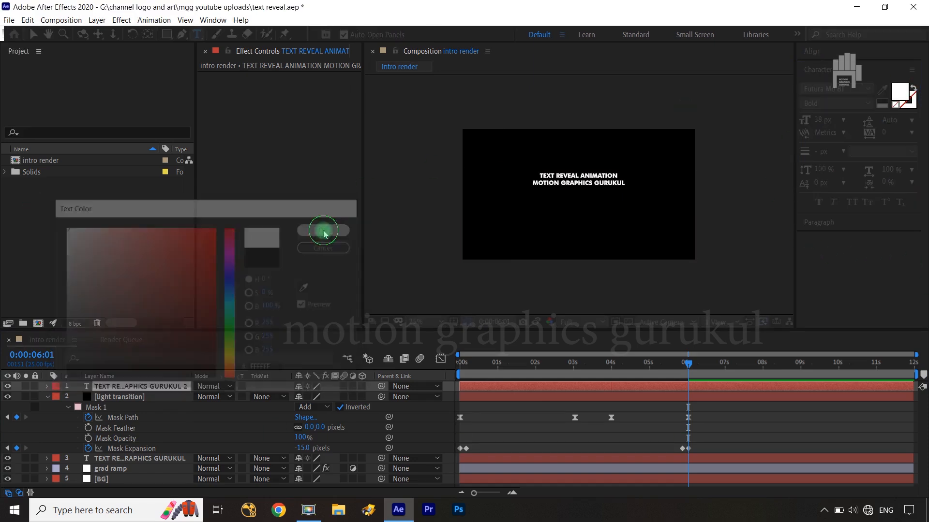
drag(401, 423, 428, 423)
Show the Position, Scale and Opacity properties of the white text layer together.
click(131, 387)
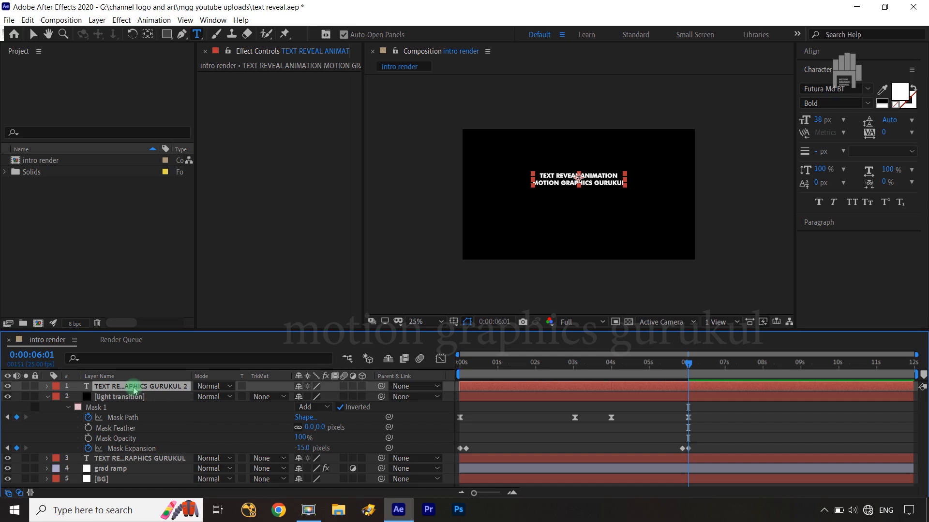
key(p)
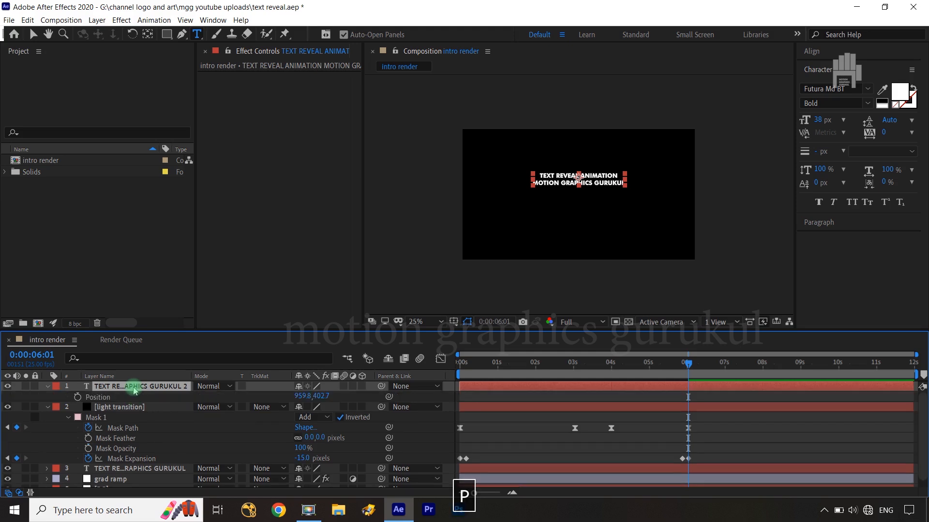
key(shift+t)
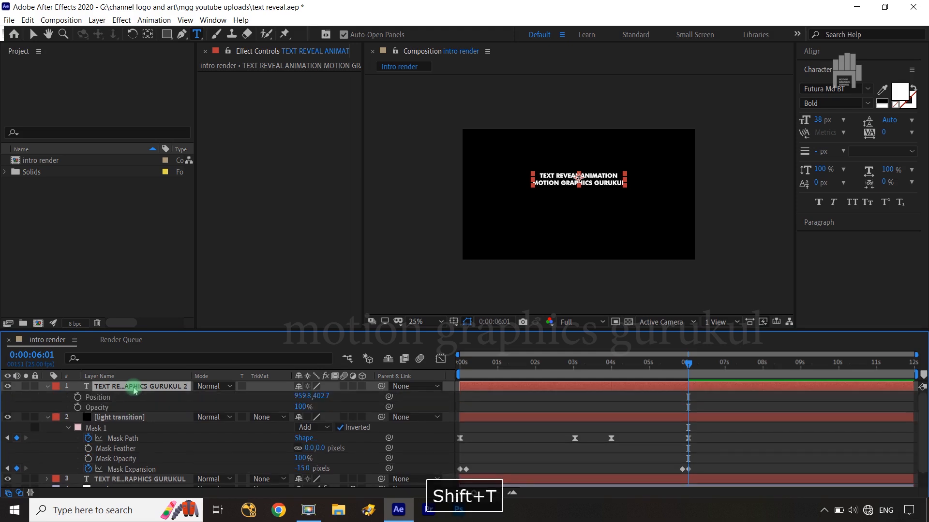
key(shift+s)
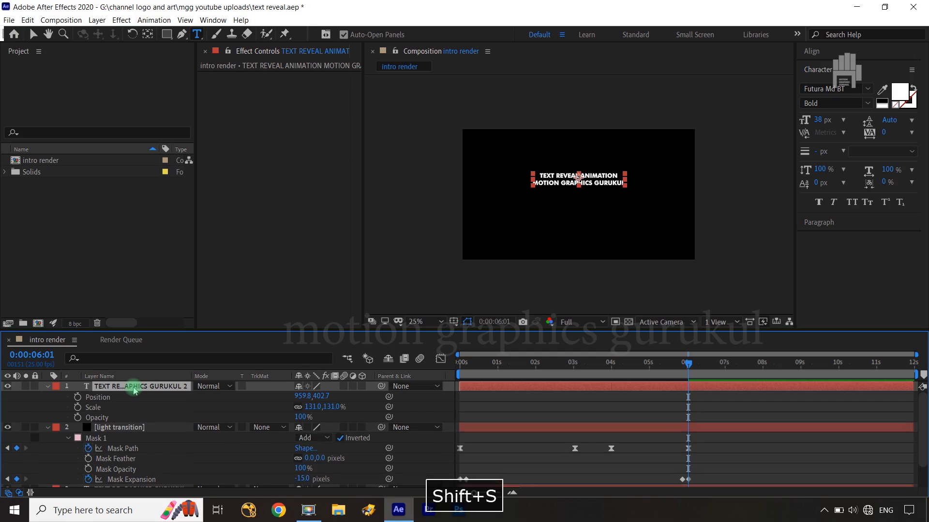
Move to 0:00:04:03 and start keyframing the white text layer's Position, Scale and Opacity.
drag(693, 367, 665, 367)
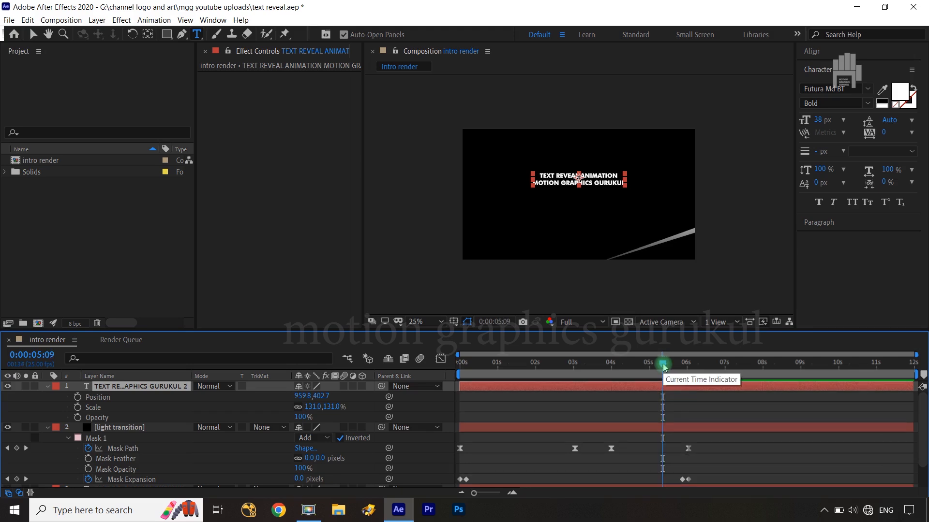
key(ctrl+Left)
key(shift+Page_Up)
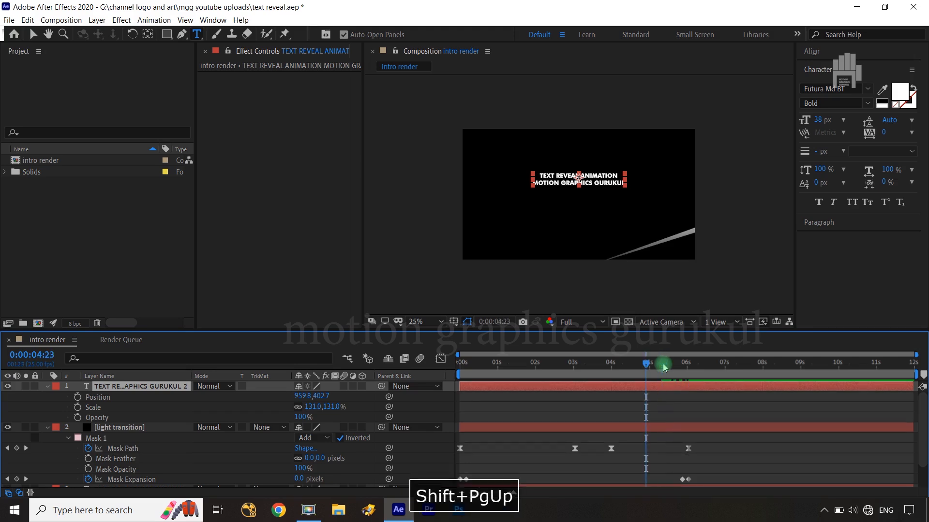
key(shift+Page_Up)
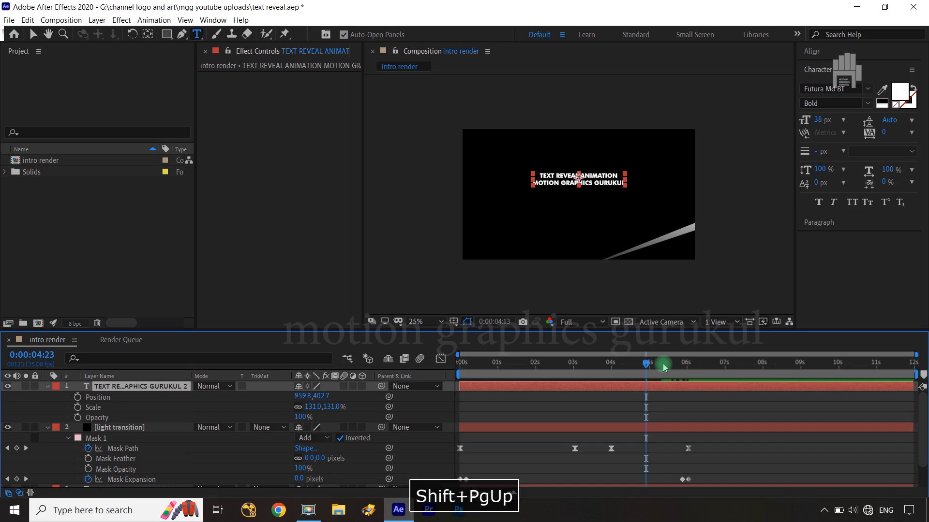
key(shift+Page_Up)
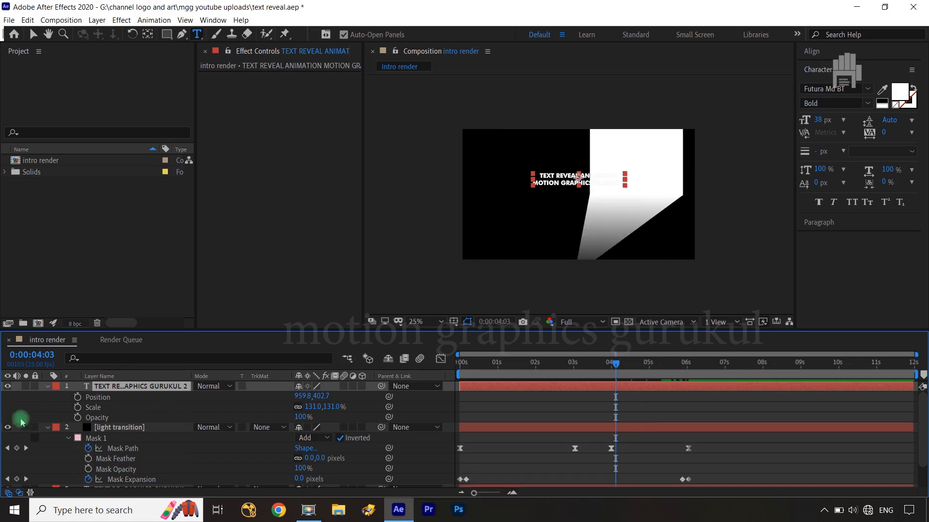
click(77, 398)
click(77, 407)
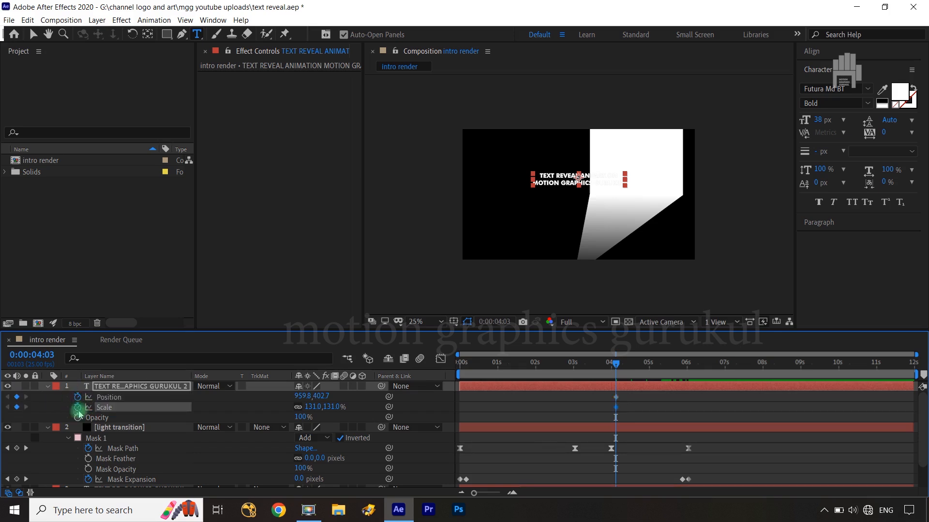
click(77, 417)
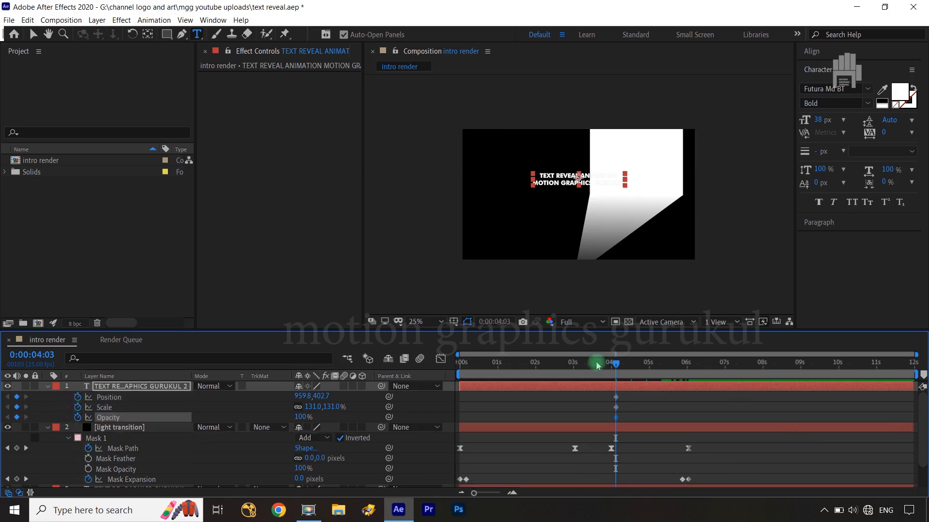
At 0:00:06:01, scale the white text to 186% and centre it vertically in the composition.
click(619, 364)
click(688, 375)
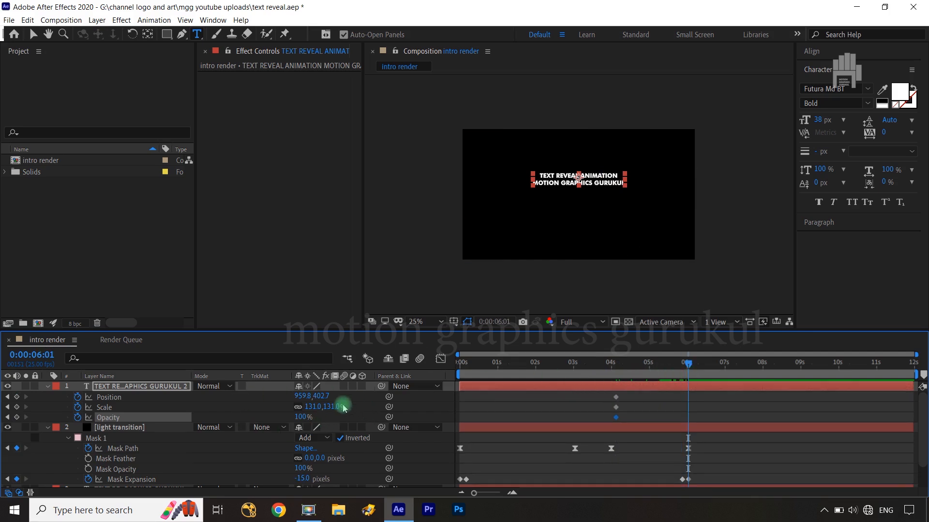
drag(331, 408, 361, 406)
click(819, 57)
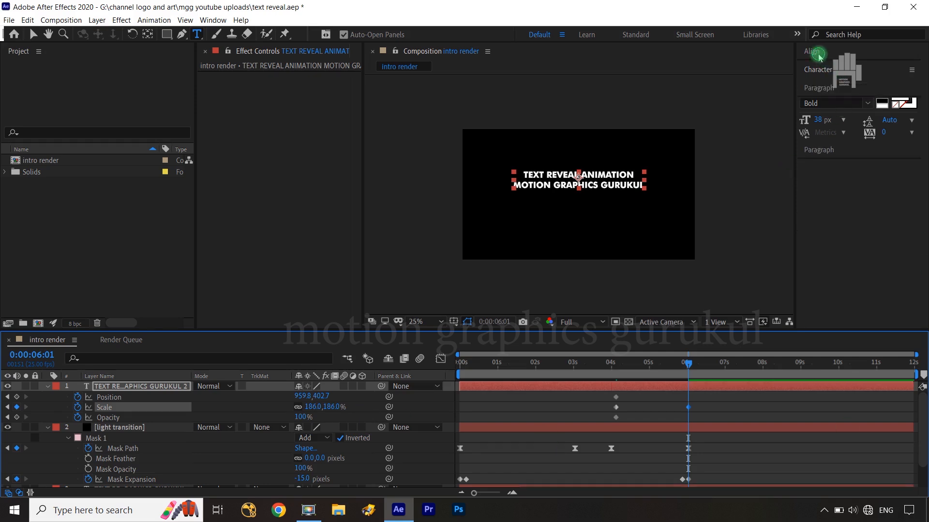
click(891, 82)
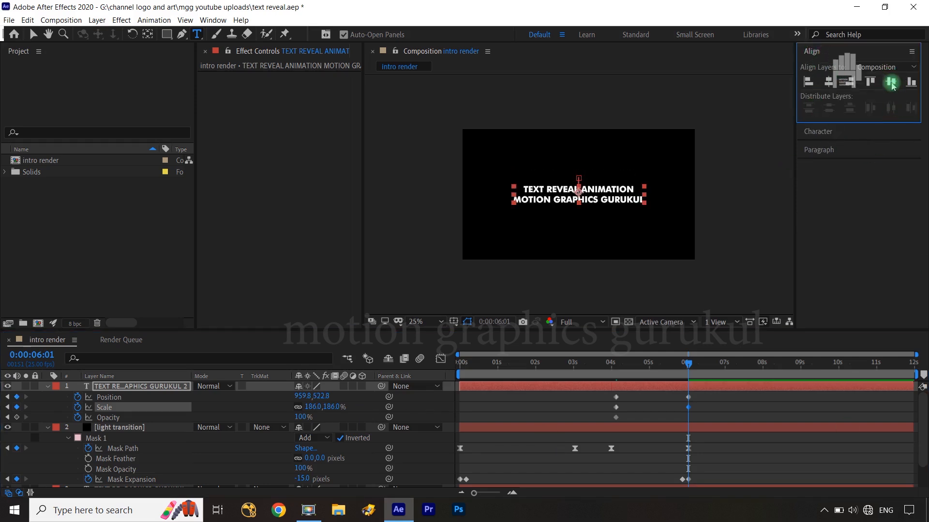
Keyframe the white text's Opacity at 100% at 0:00:06:01 and set it to 0% at the 0:00:04:03 keyframe.
click(17, 418)
click(7, 417)
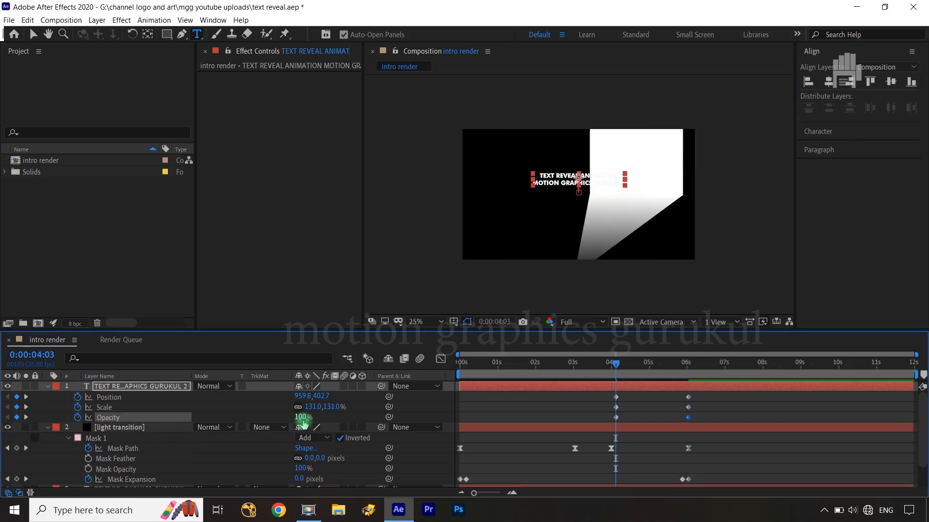
drag(302, 425, 220, 420)
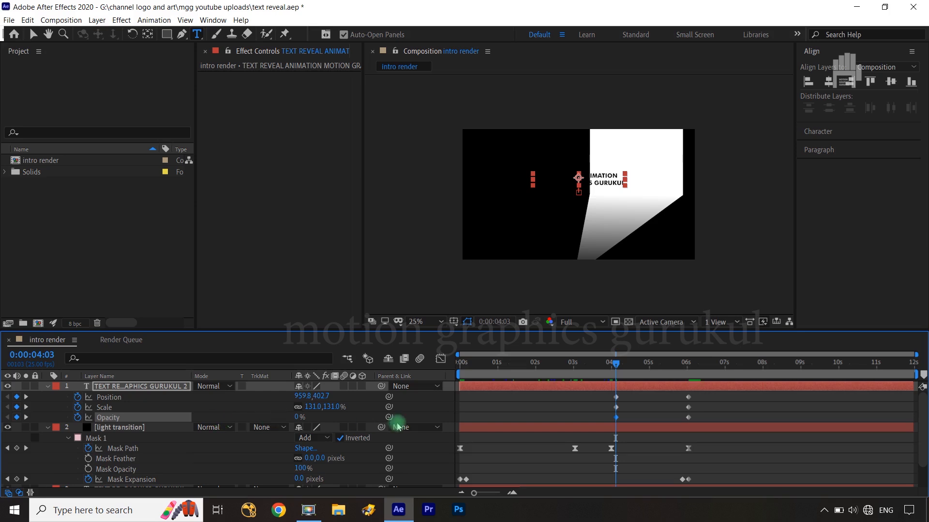
Trim the start of the white text layer to 0:00:04:06.
key(ctrl+Right)
key(ctrl+Right)
key(ctrl+Right)
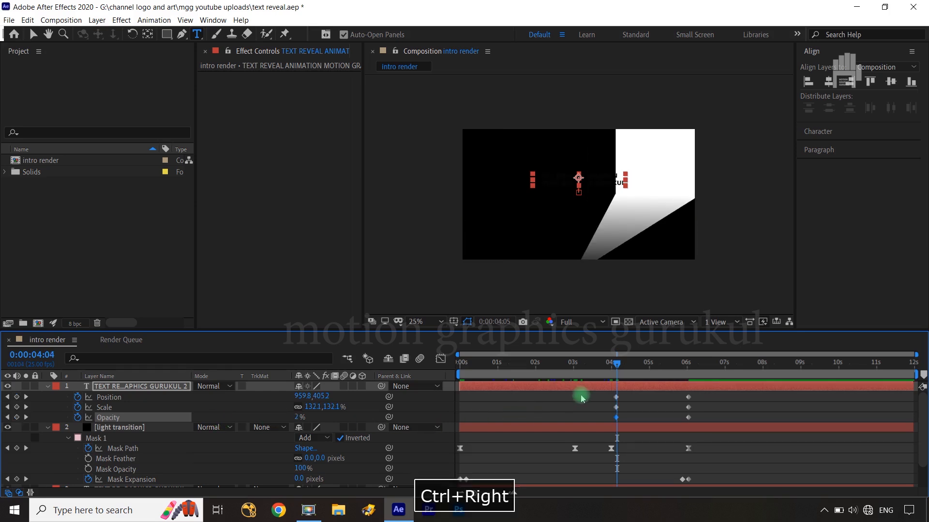
click(150, 387)
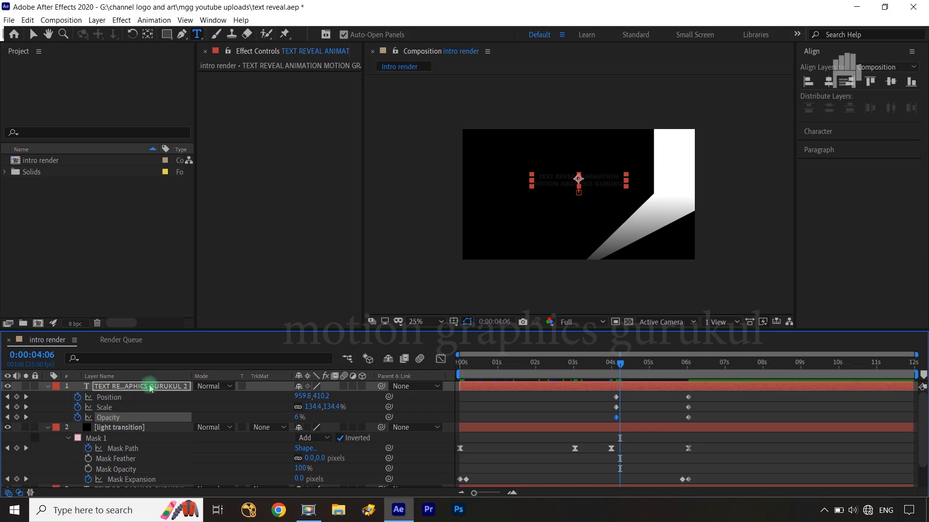
key(alt+bracketleft)
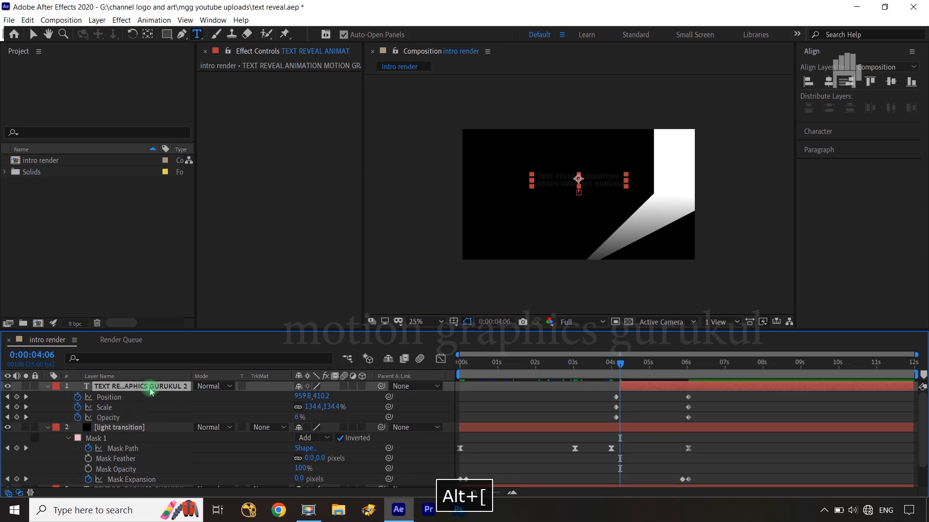
Easy Ease all of the white text's Position, Scale and Opacity keyframes and reshape their speed curves to start fast and slow down gradually.
click(689, 417)
drag(703, 394, 610, 422)
key(F9)
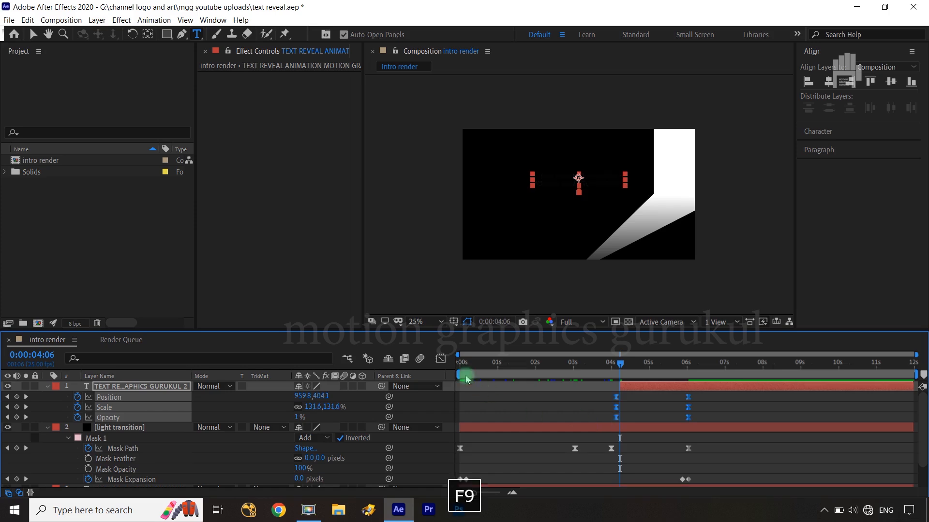
click(440, 358)
drag(737, 442, 628, 468)
mouse_move(591, 441)
mouse_down()
mouse_move(628, 467)
mouse_move(623, 436)
mouse_up()
click(490, 375)
click(440, 358)
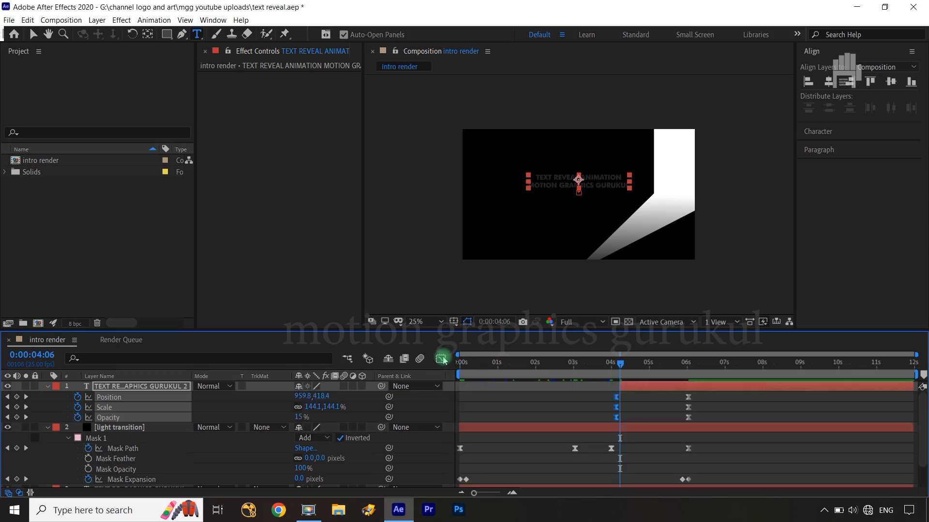
At 0:00:07:00, add an Opacity text animator to the white text layer and set its Opacity to 0%.
drag(628, 367, 727, 367)
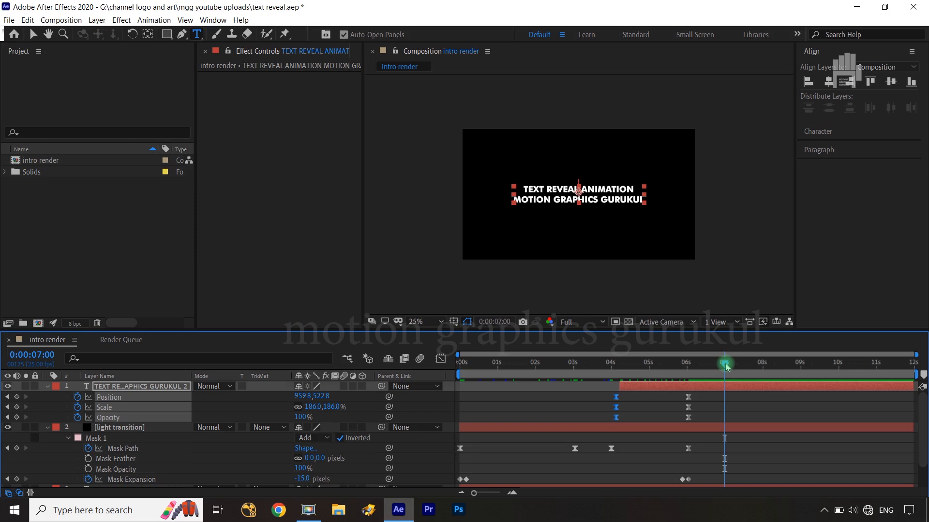
click(430, 406)
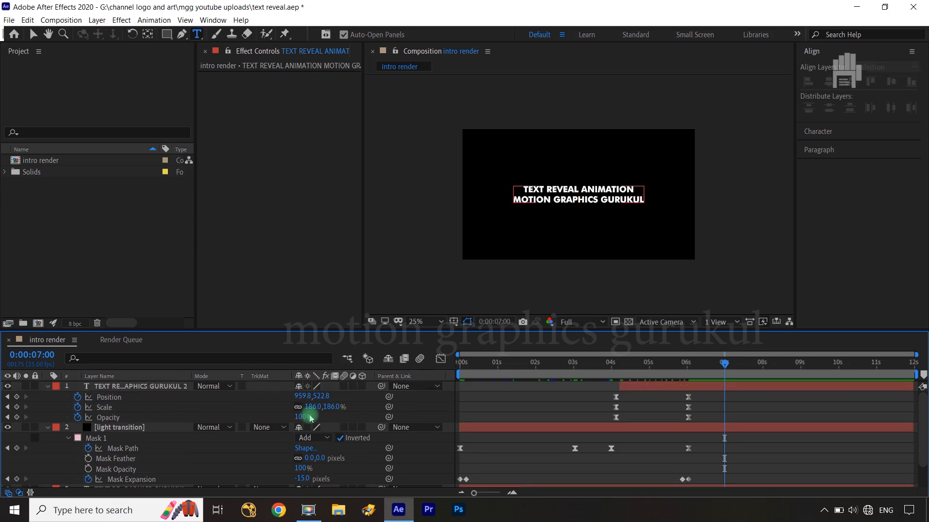
click(176, 386)
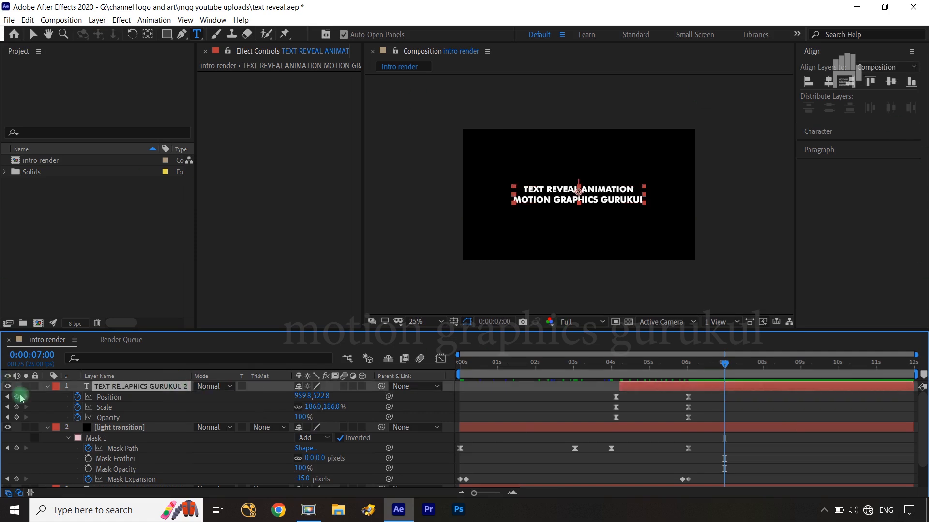
click(47, 387)
click(48, 386)
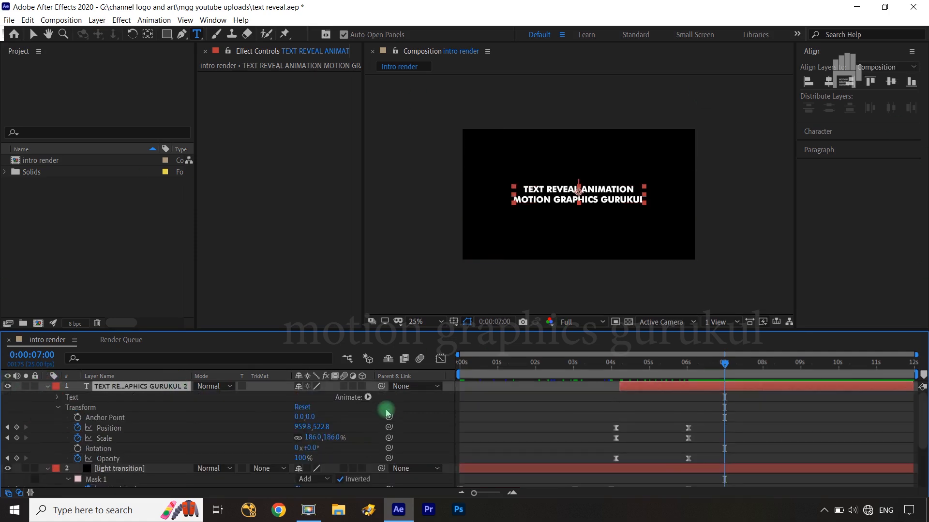
click(369, 398)
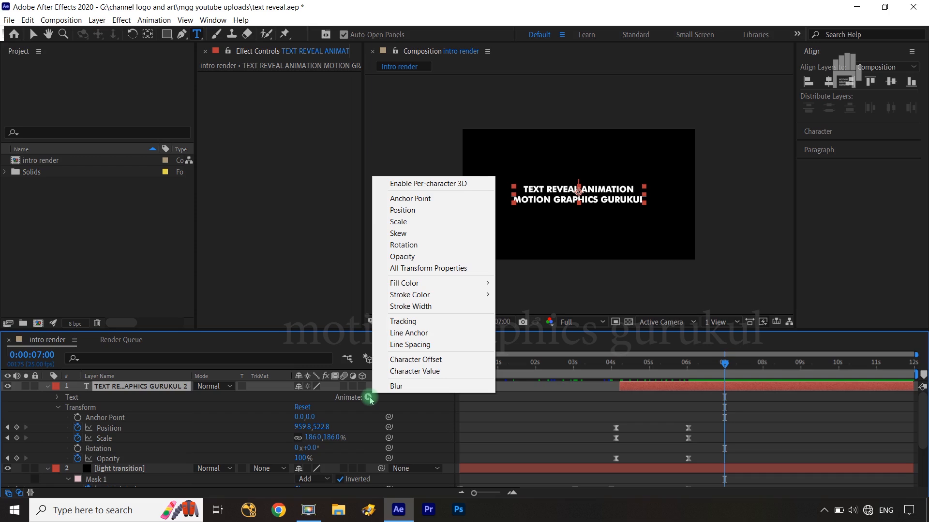
click(442, 257)
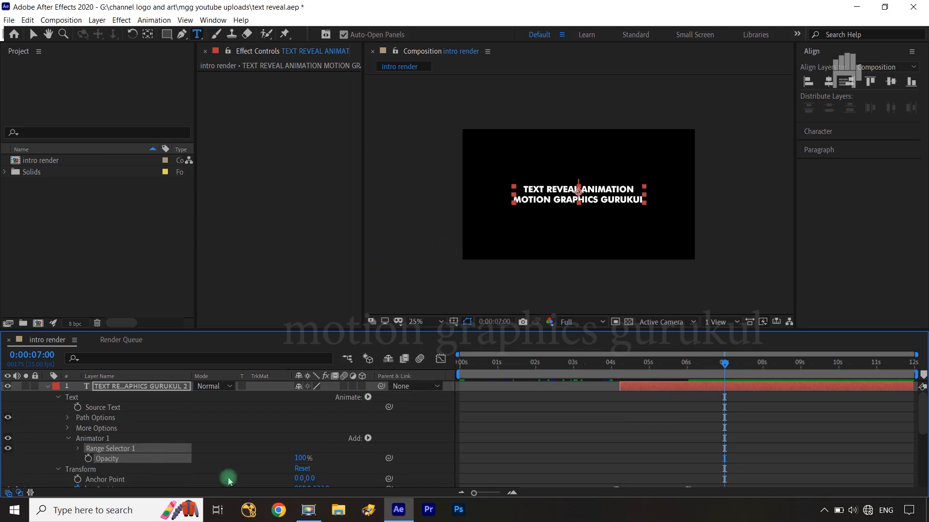
drag(301, 458, 216, 460)
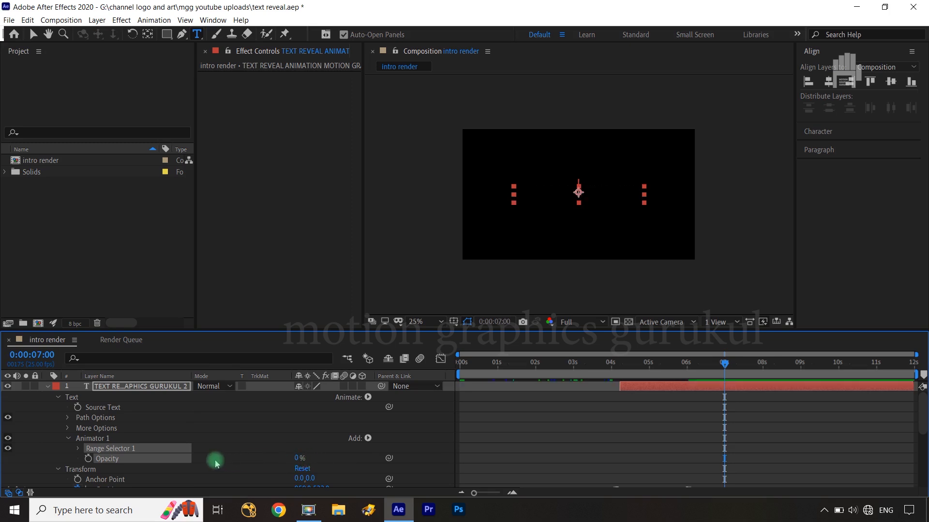
Keyframe the Range Selector's Offset at -100% at 0:00:07:00 and 0% at 0:00:09:00.
click(79, 449)
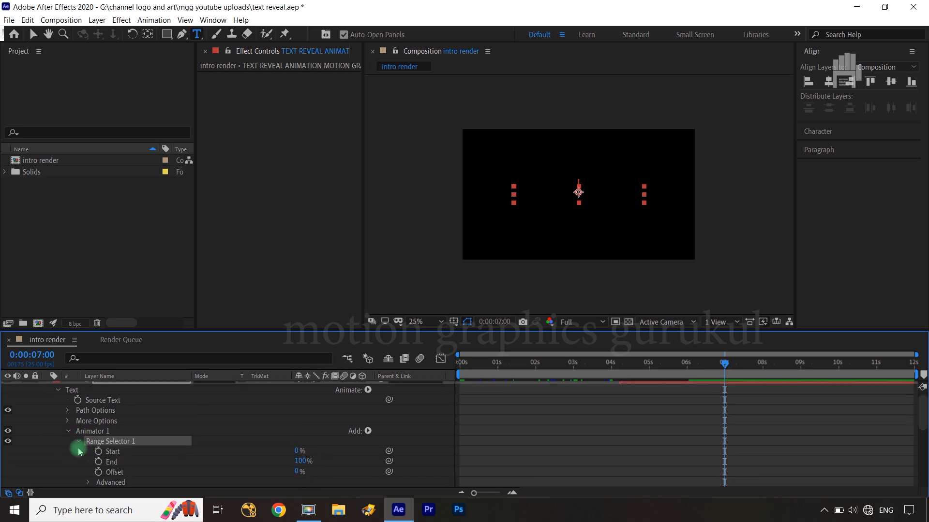
drag(300, 479, 209, 480)
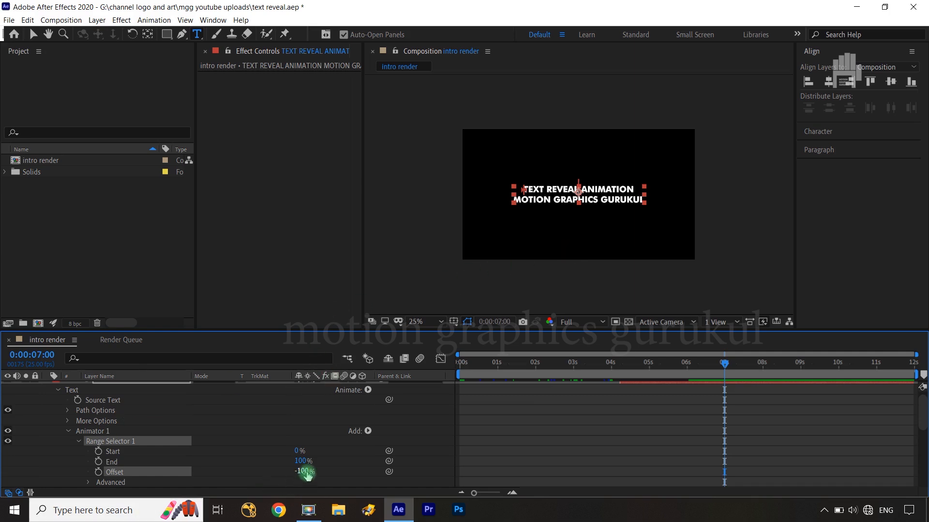
click(98, 472)
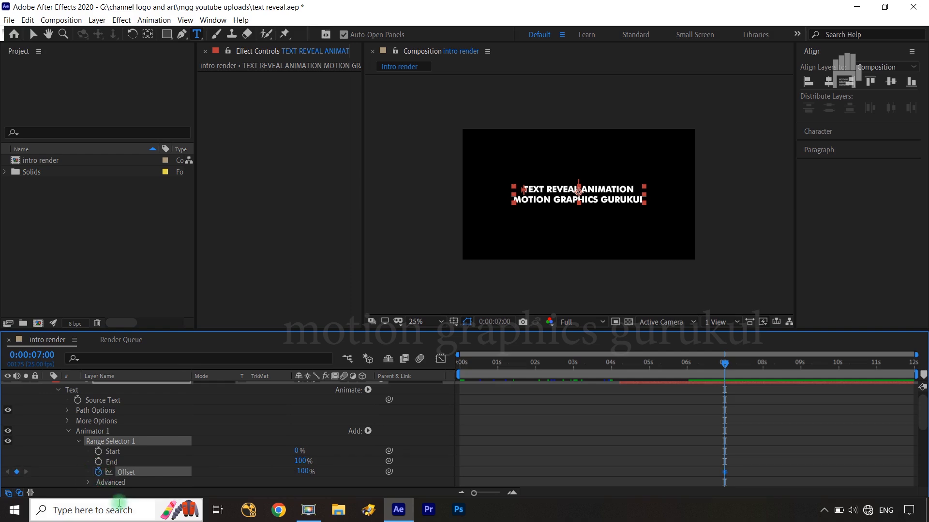
drag(753, 366, 801, 372)
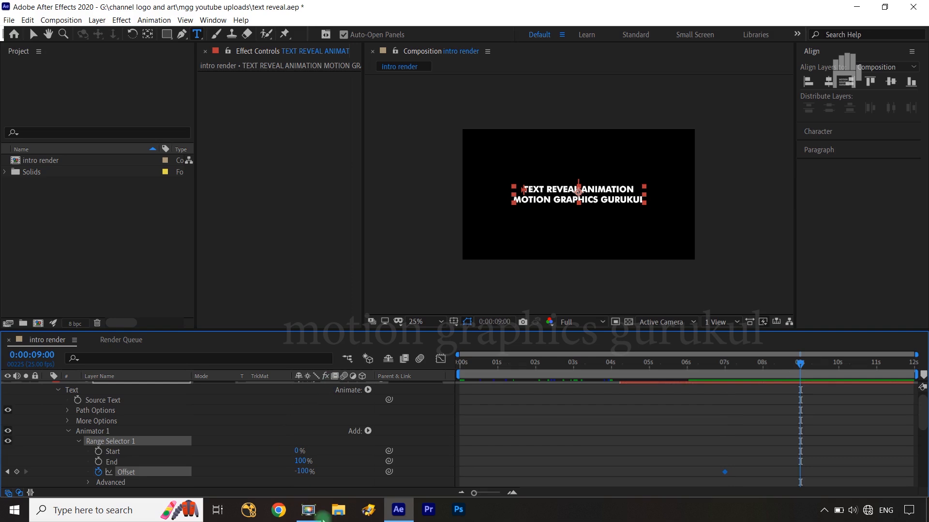
click(304, 470)
text(0)
click(340, 462)
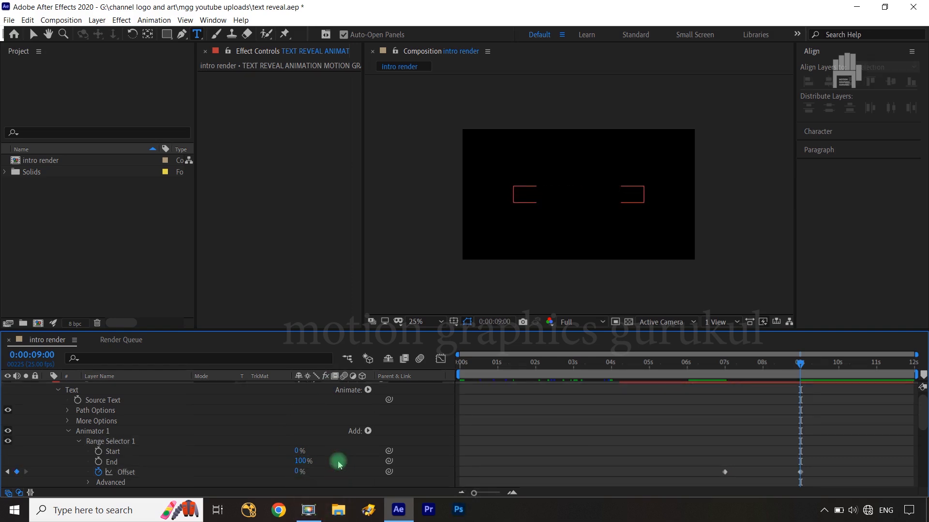
Set the Range Selector's advanced Based On option to Words.
scroll(338, 465, down, 2)
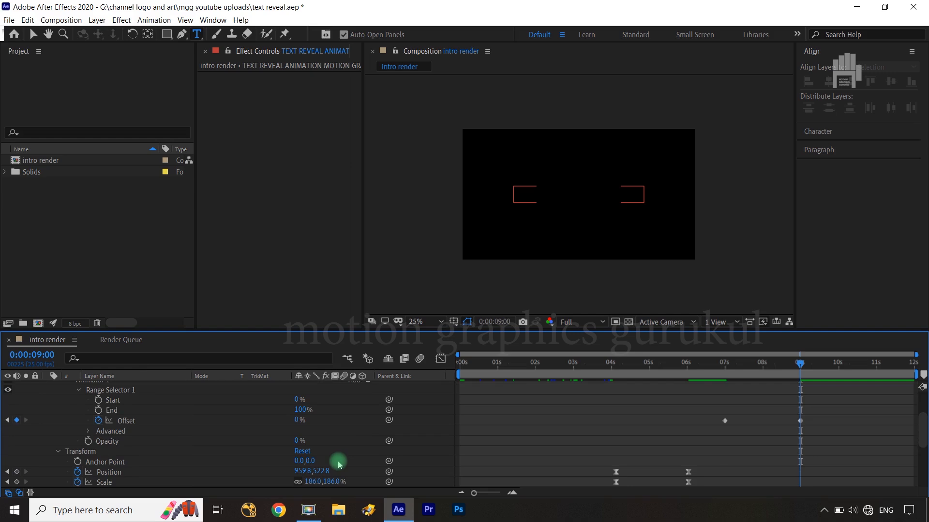
click(88, 431)
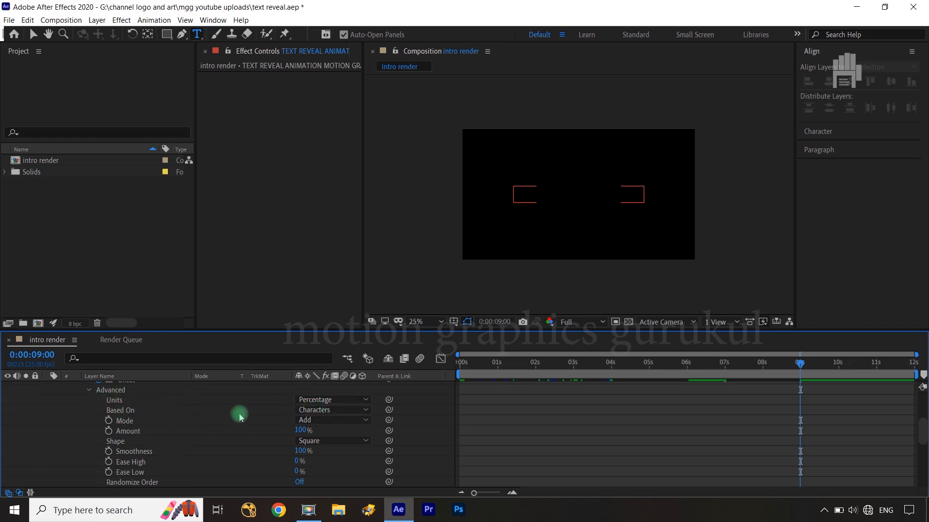
click(316, 412)
click(328, 444)
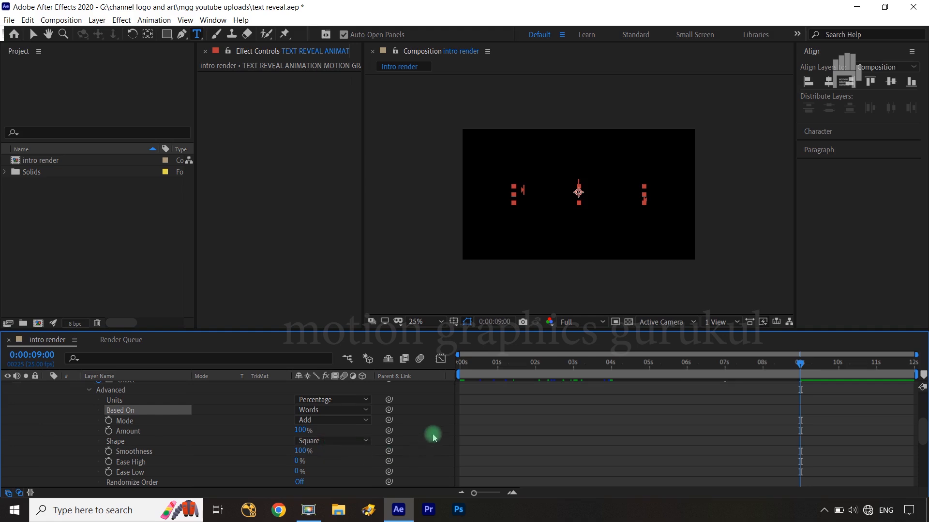
scroll(434, 437, up, 5)
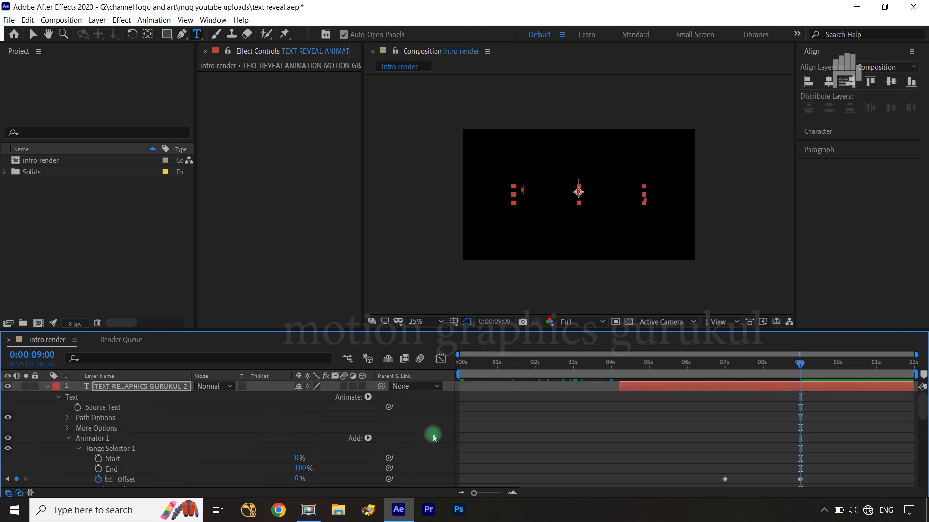
Easy Ease both Offset keyframes and shape the speed curve to peak just after 0:00:07:00 and taper off slowly.
drag(703, 503, 702, 503)
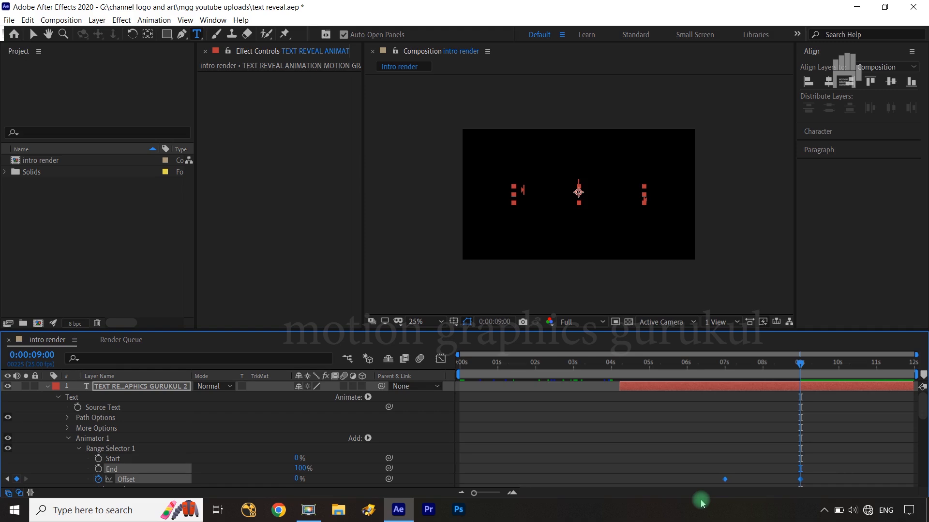
key(F9)
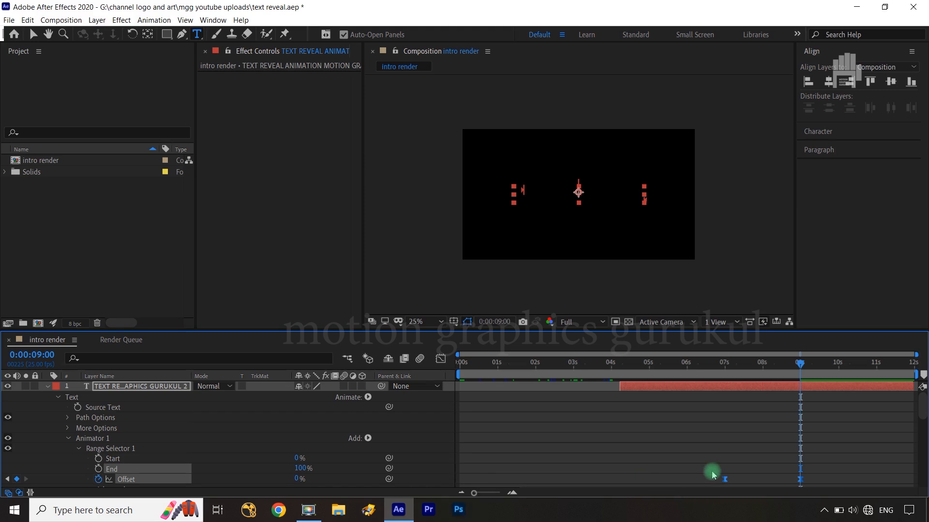
click(441, 358)
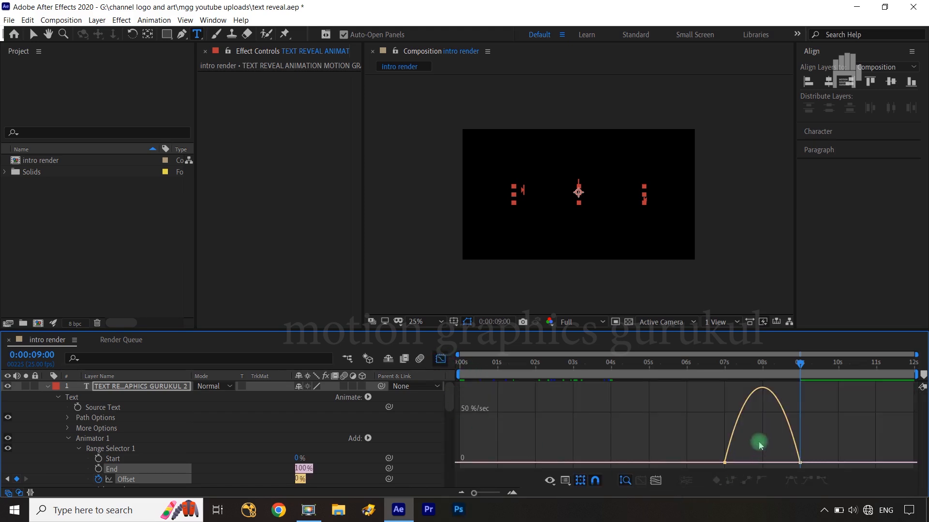
drag(809, 466, 728, 437)
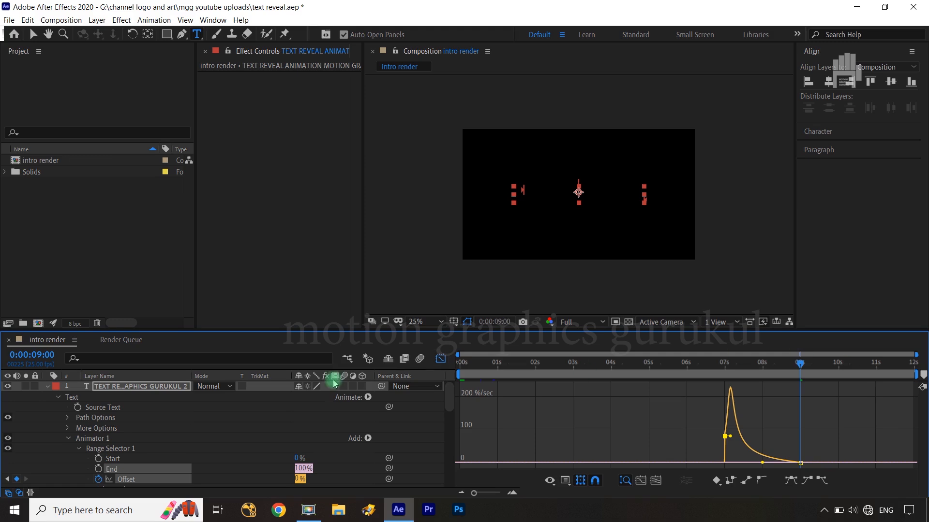
click(435, 364)
Show the white text layer's keyframed properties and add a Position keyframe at 0:00:07:00 with its current value.
click(151, 386)
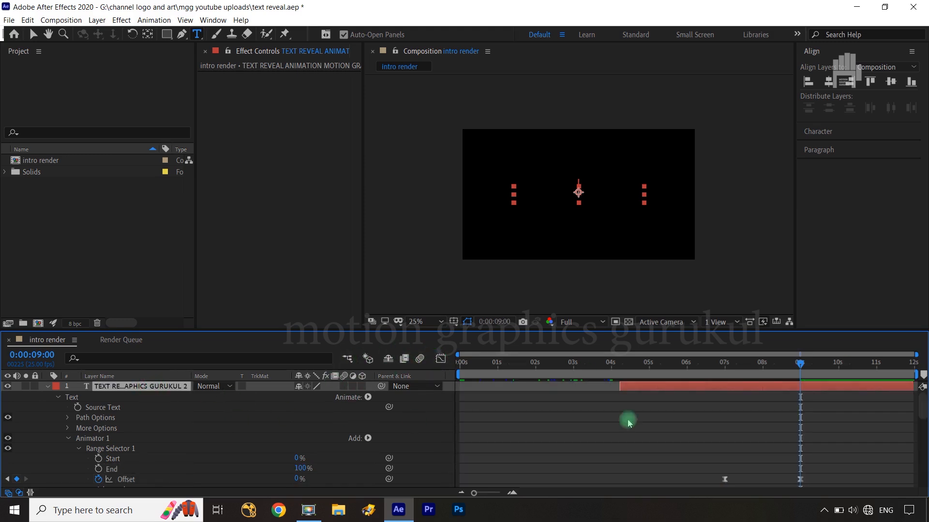
drag(799, 366, 724, 366)
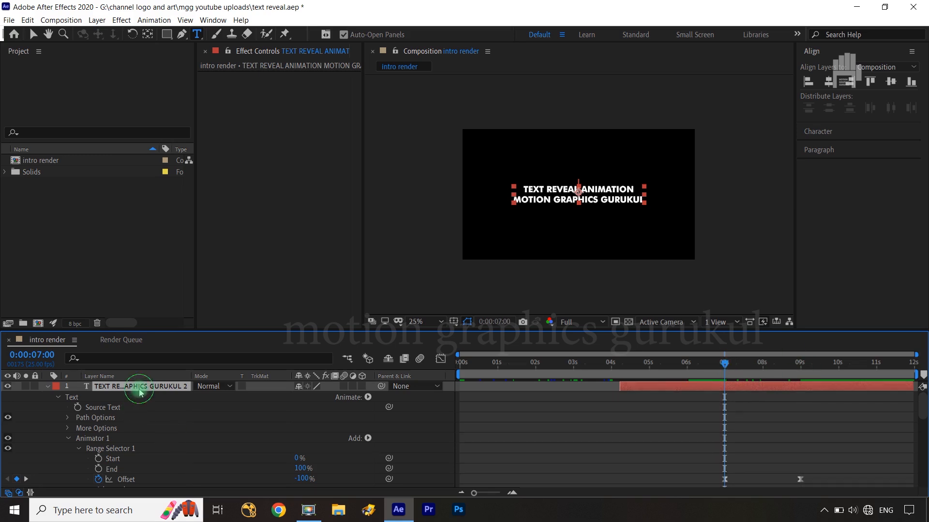
key(p)
key(p)
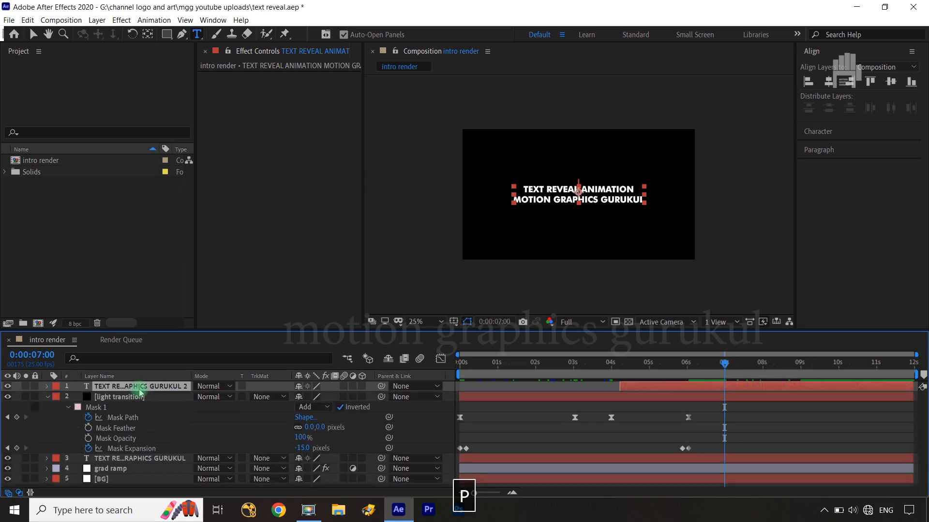
key(u)
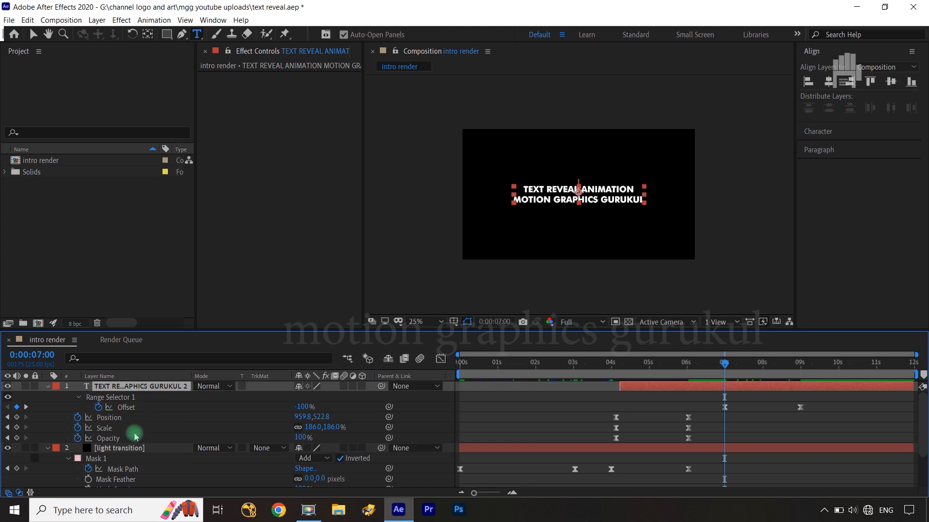
click(17, 417)
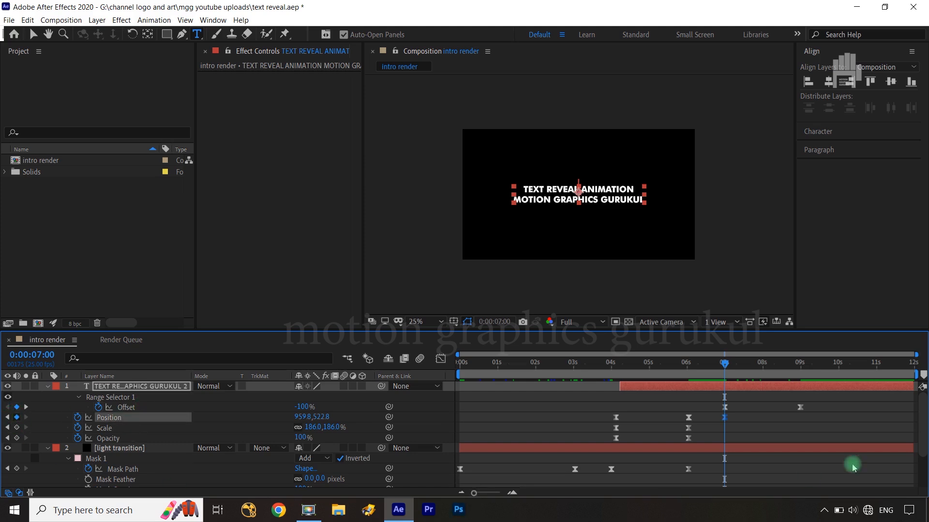
At 0:00:09:00, move the white text horizontally to an X position of 0.8.
drag(724, 370, 800, 369)
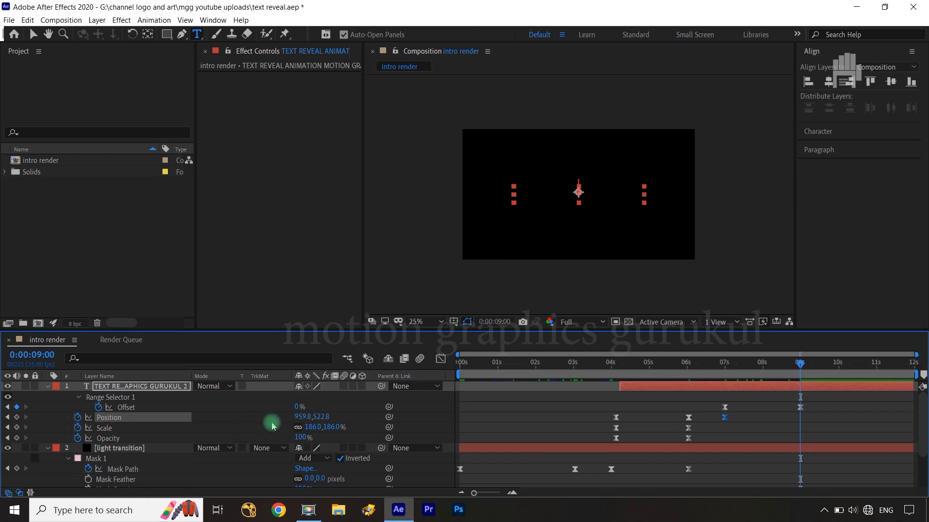
drag(298, 415, 3, 433)
drag(299, 417, 54, 435)
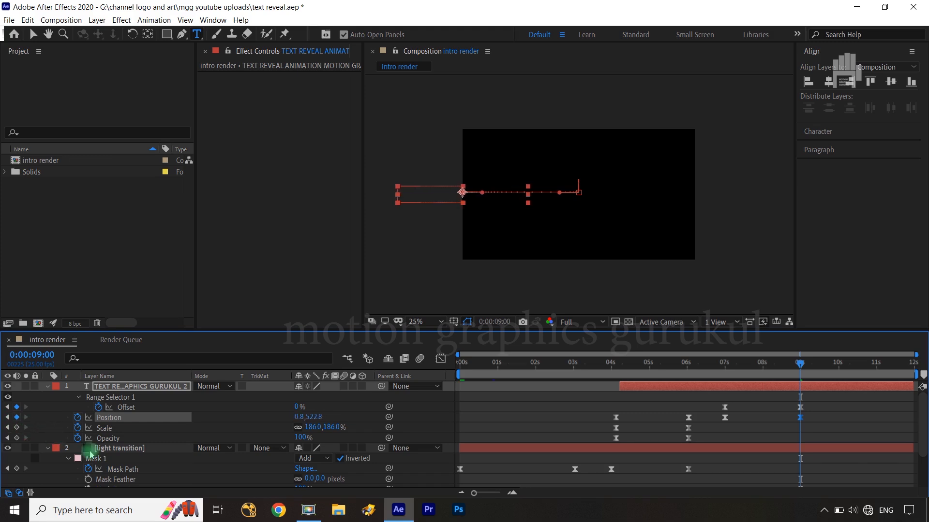
Easy Ease the Position keyframes at 7 and 9 seconds, shape their speed curve to peak early, and return to 0:00:00:00.
drag(826, 419, 718, 431)
key(F9)
click(478, 391)
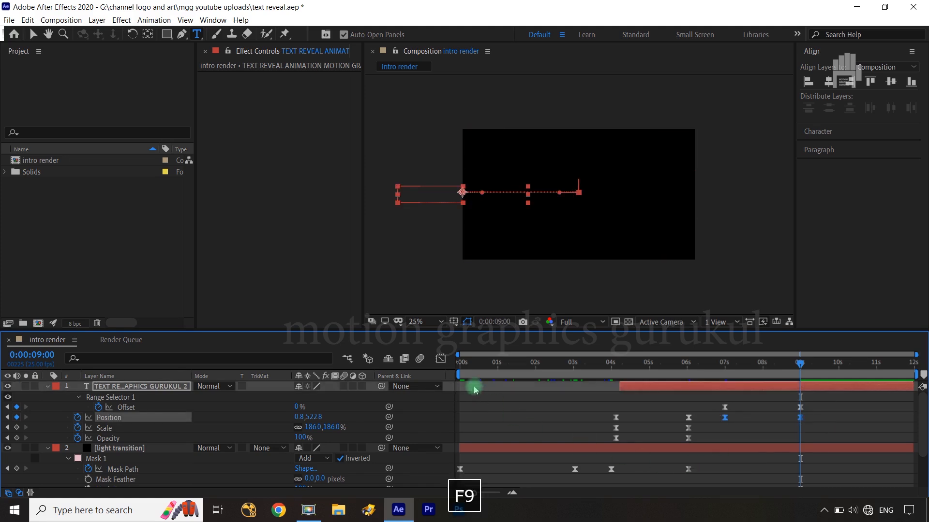
click(441, 361)
click(486, 448)
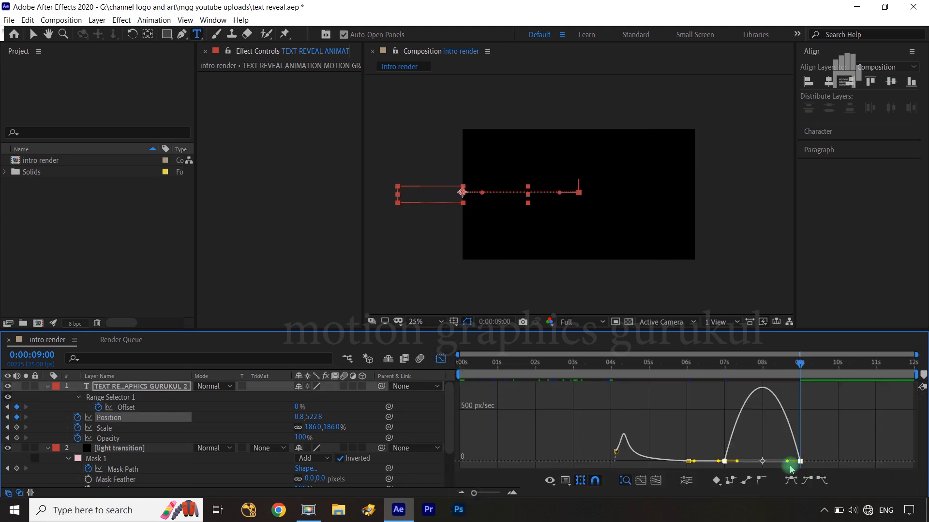
drag(787, 465, 730, 436)
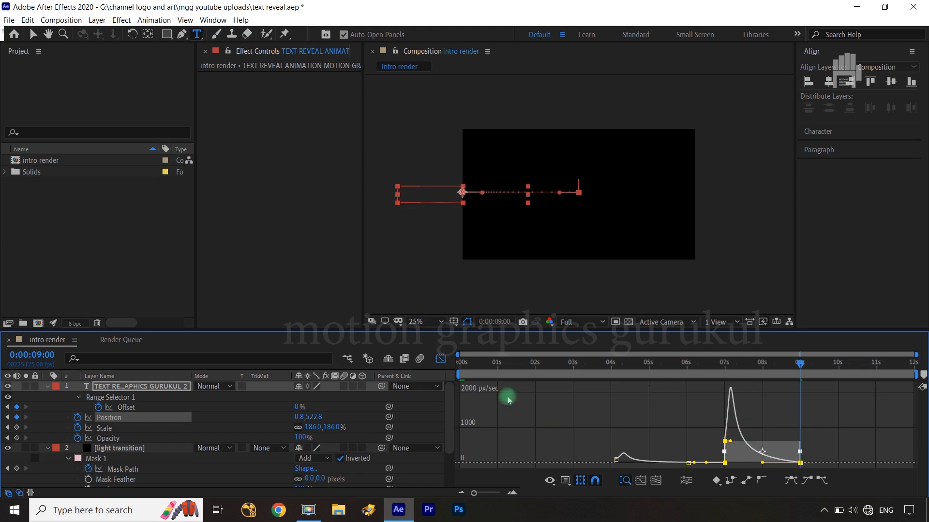
click(446, 364)
drag(800, 363, 432, 417)
click(432, 417)
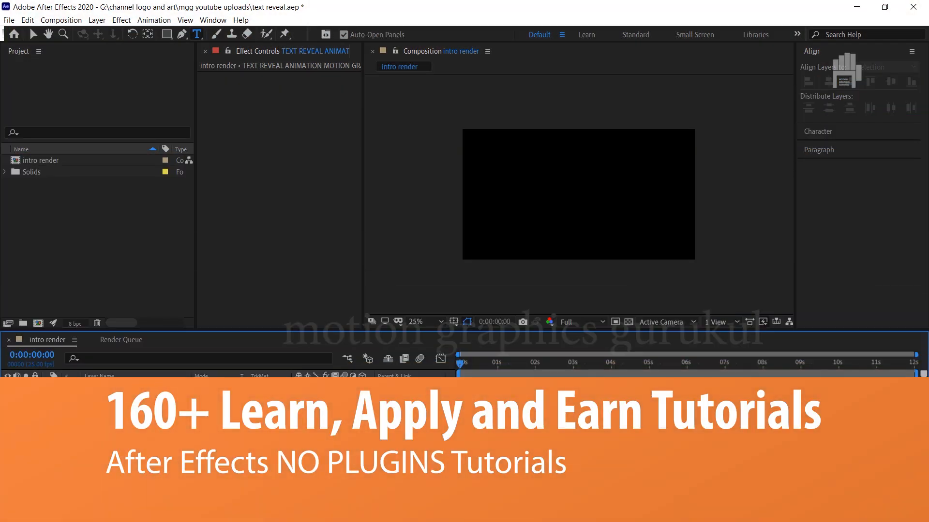